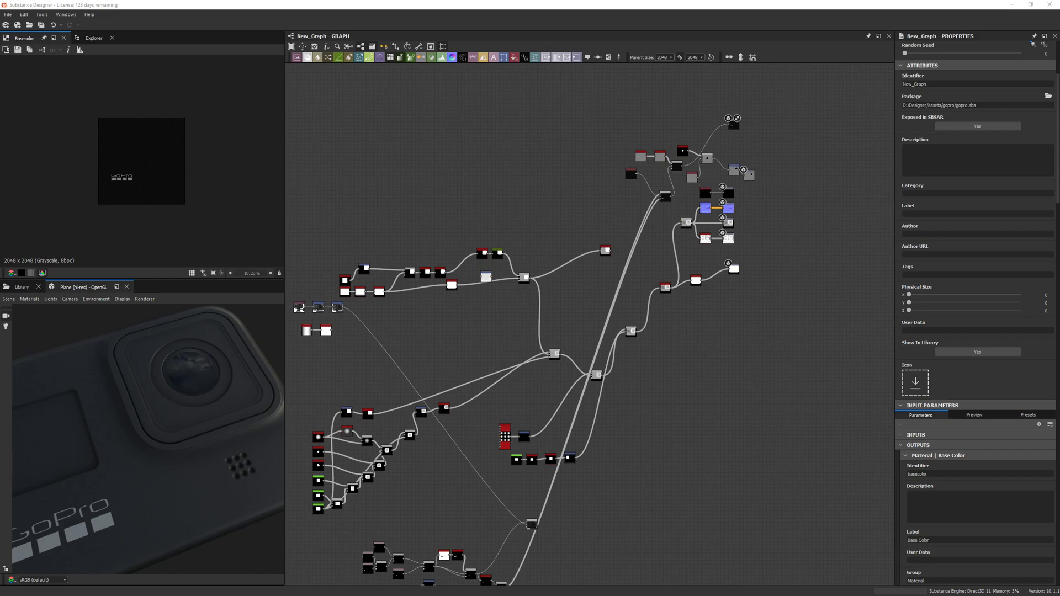
Step: Examine the layout of the full material graph and the lens housing's rounded corners on the 3D model
scroll(408, 343, down, 1)
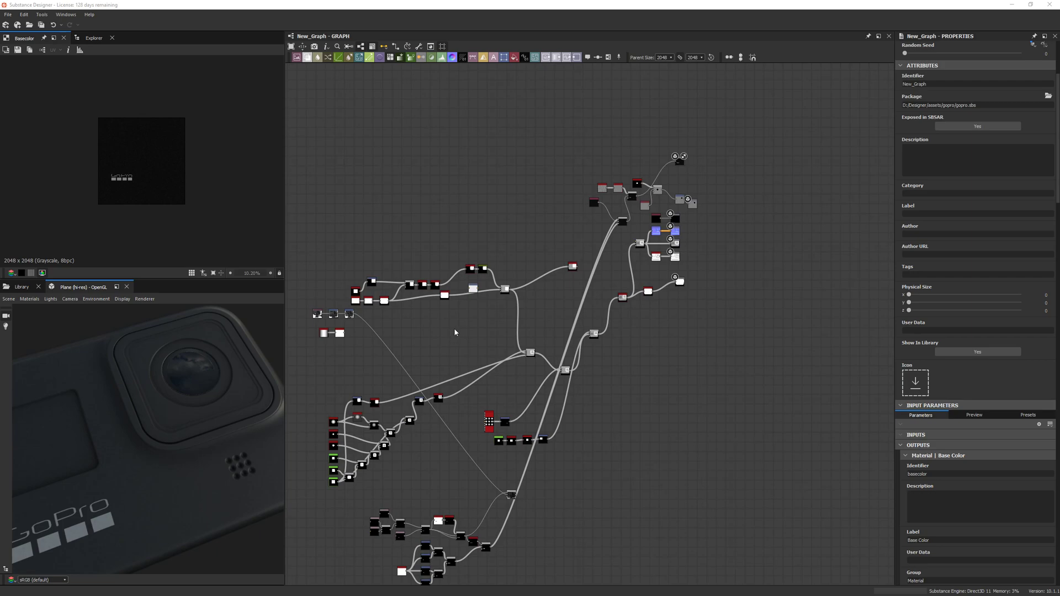
middle_drag(458, 327, 526, 296)
scroll(240, 365, up, 2)
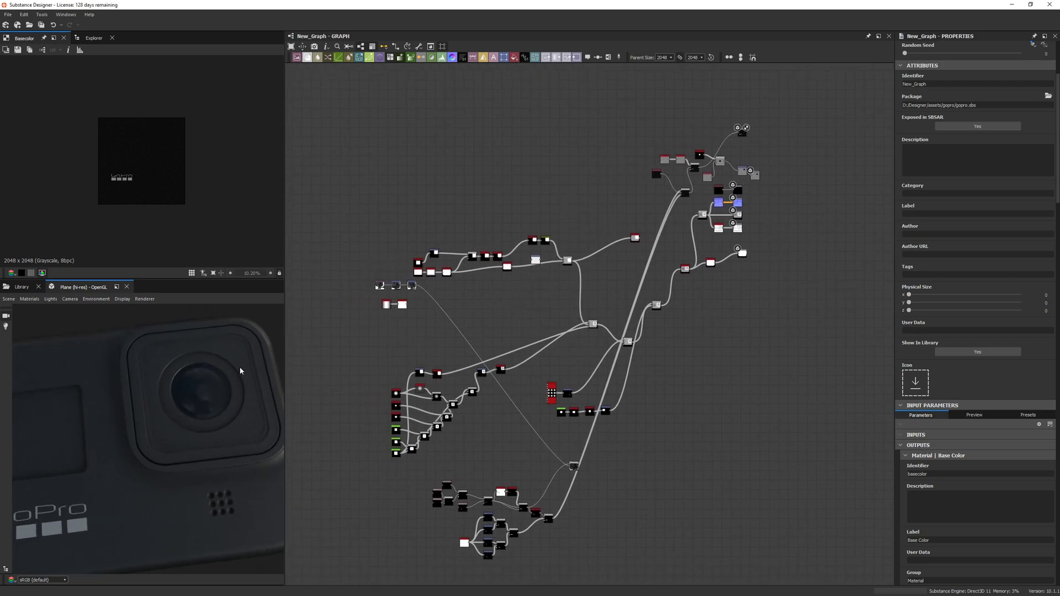
drag(178, 382, 200, 357)
middle_drag(200, 359, 127, 377)
scroll(147, 353, up, 3)
scroll(84, 376, up, 4)
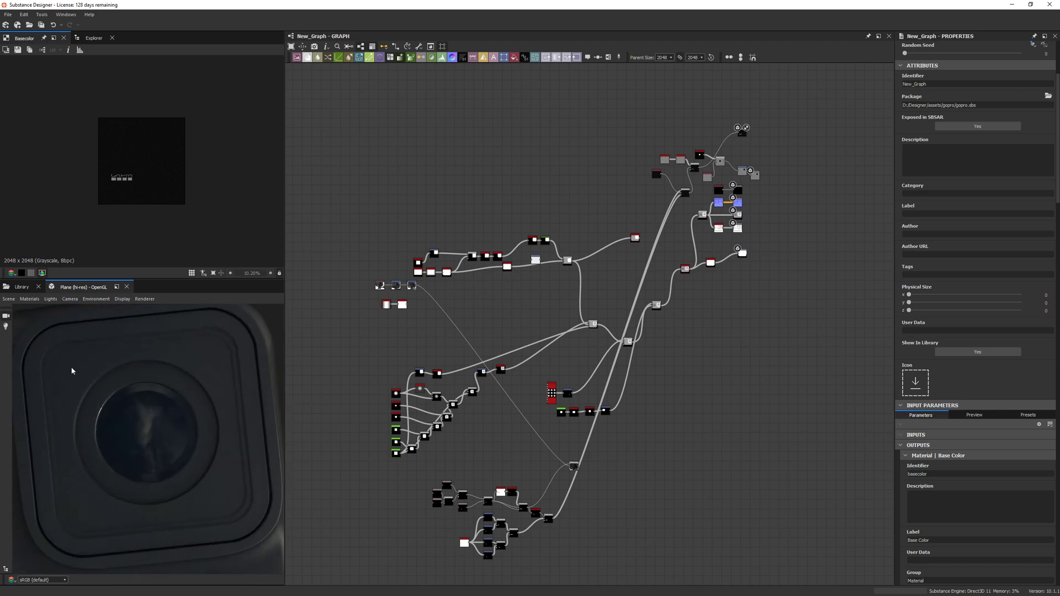
scroll(459, 421, up, 1)
Step: Preview two of the rounded_square nodes in the housing shape network and examine their corner curves closely
double_click(384, 431)
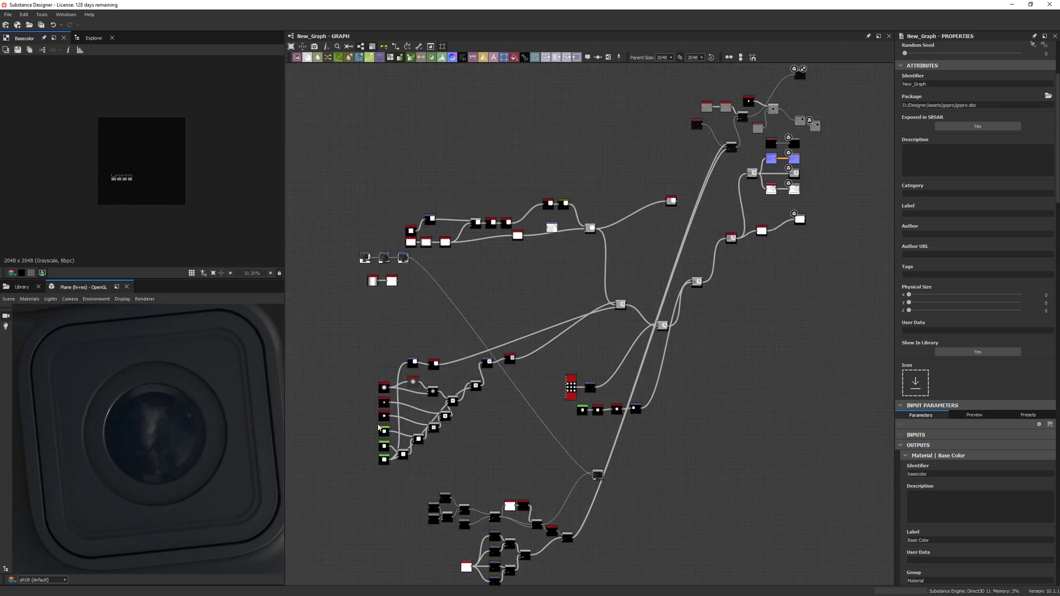
scroll(164, 133, up, 5)
scroll(188, 145, up, 2)
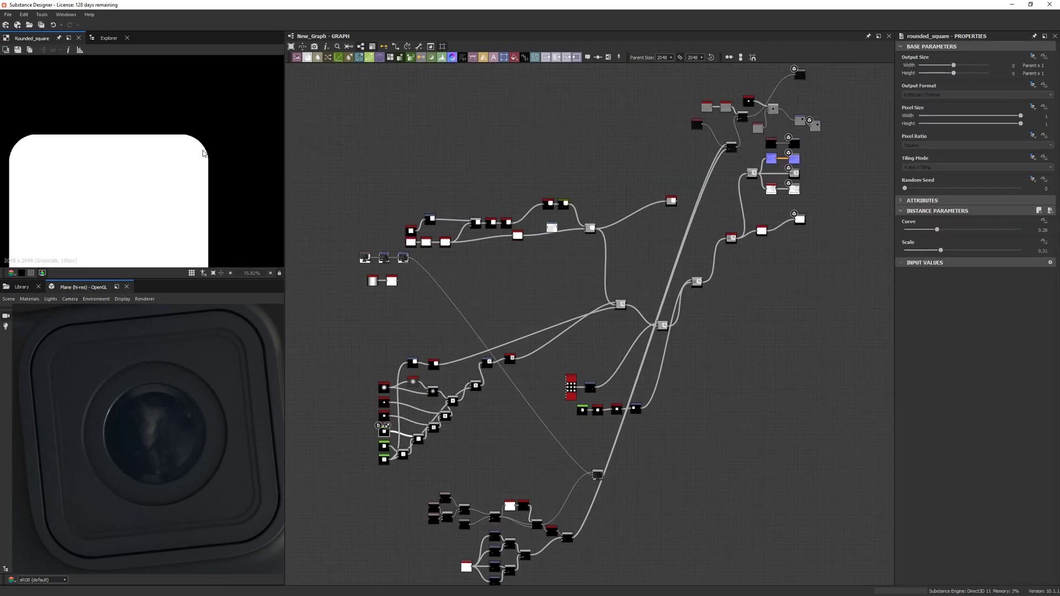
double_click(385, 459)
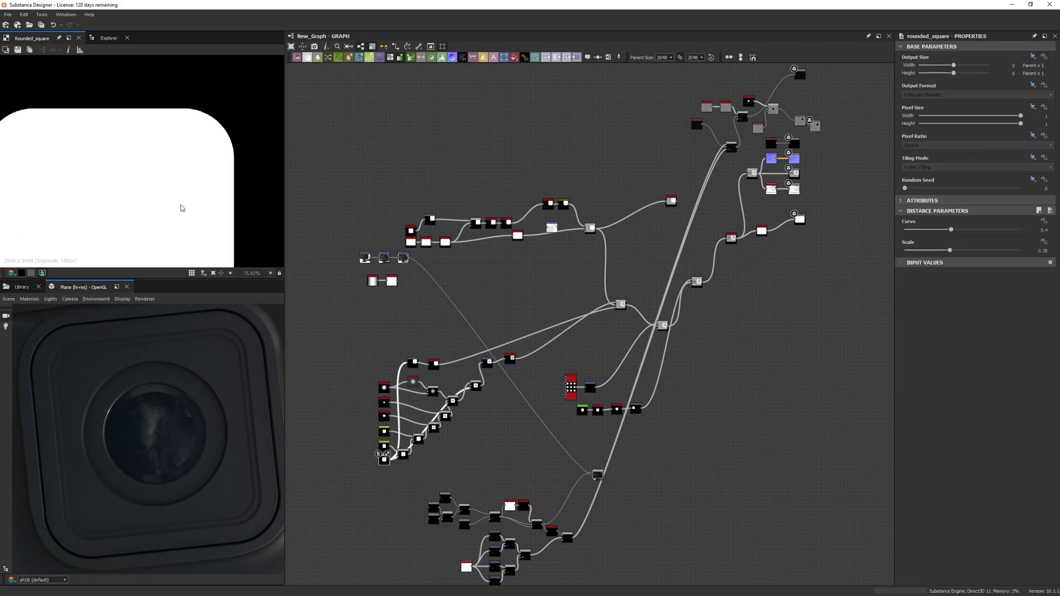
scroll(185, 110, up, 5)
scroll(246, 166, down, 4)
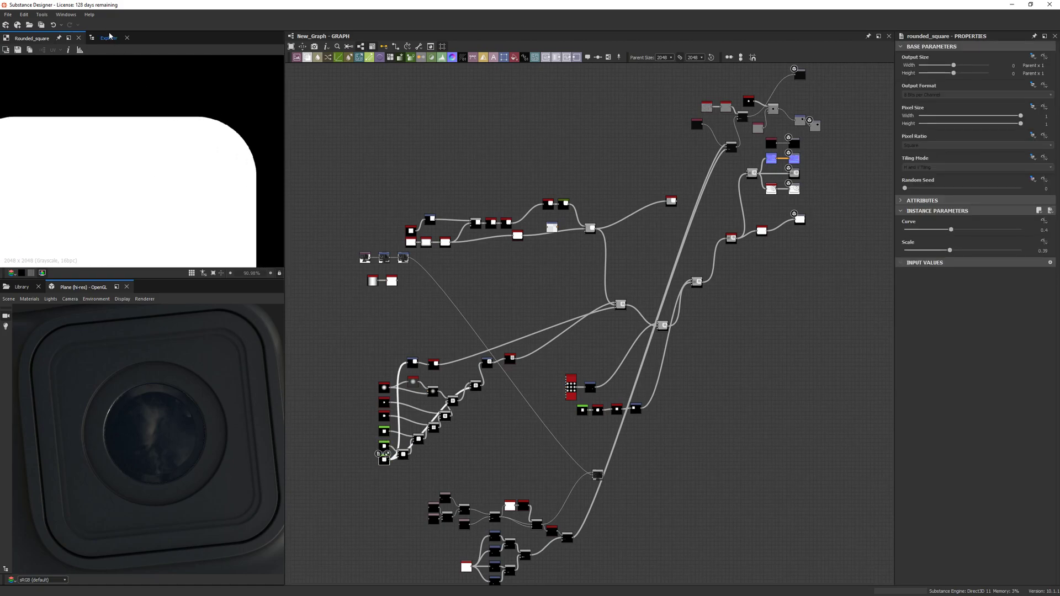
Step: Open New_Graph, the graph with an output inside the first unsaved package
click(109, 38)
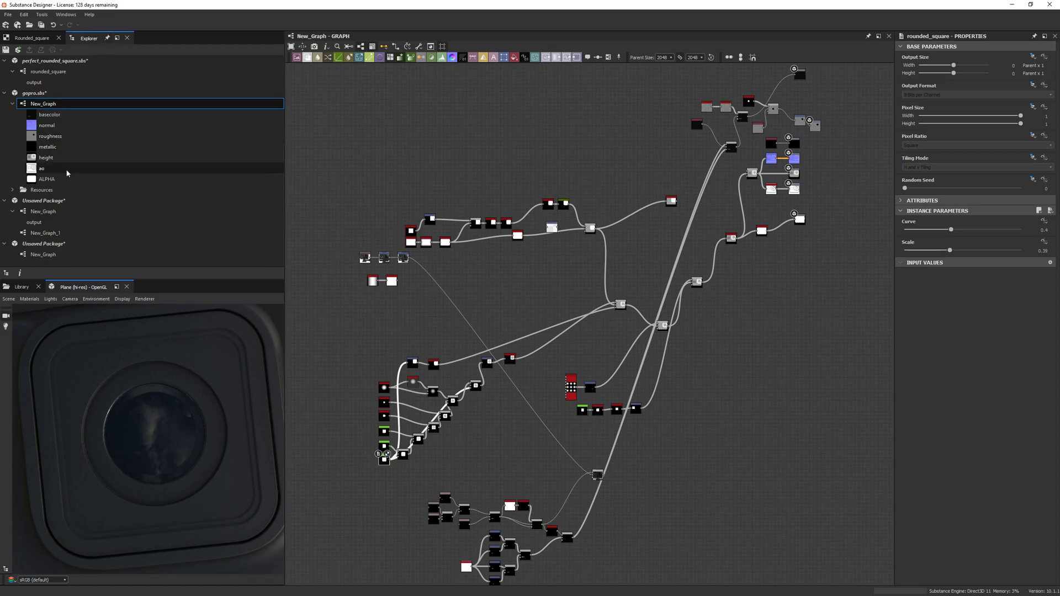
click(50, 215)
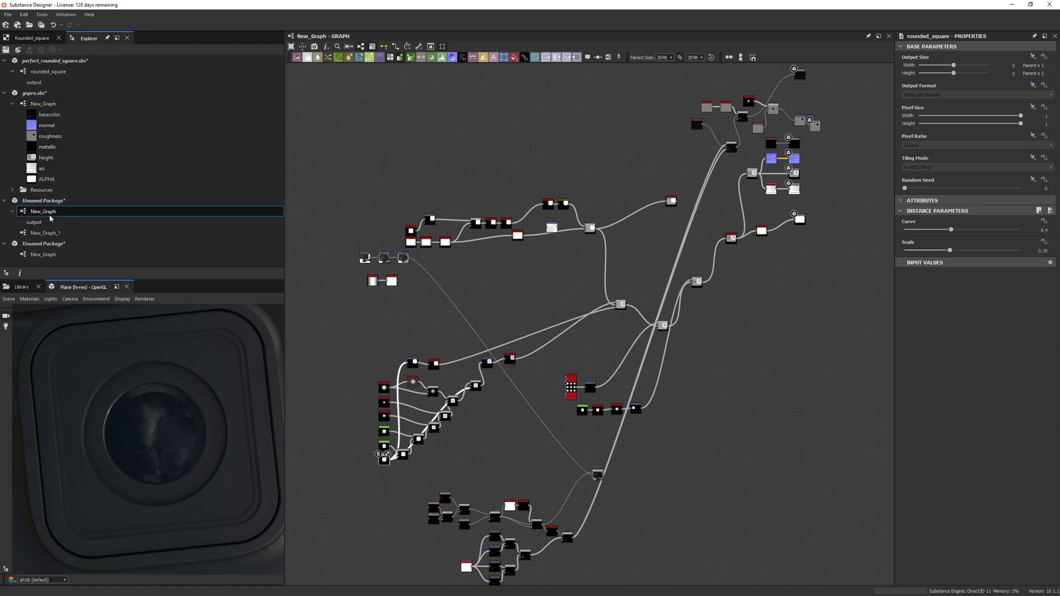
double_click(49, 218)
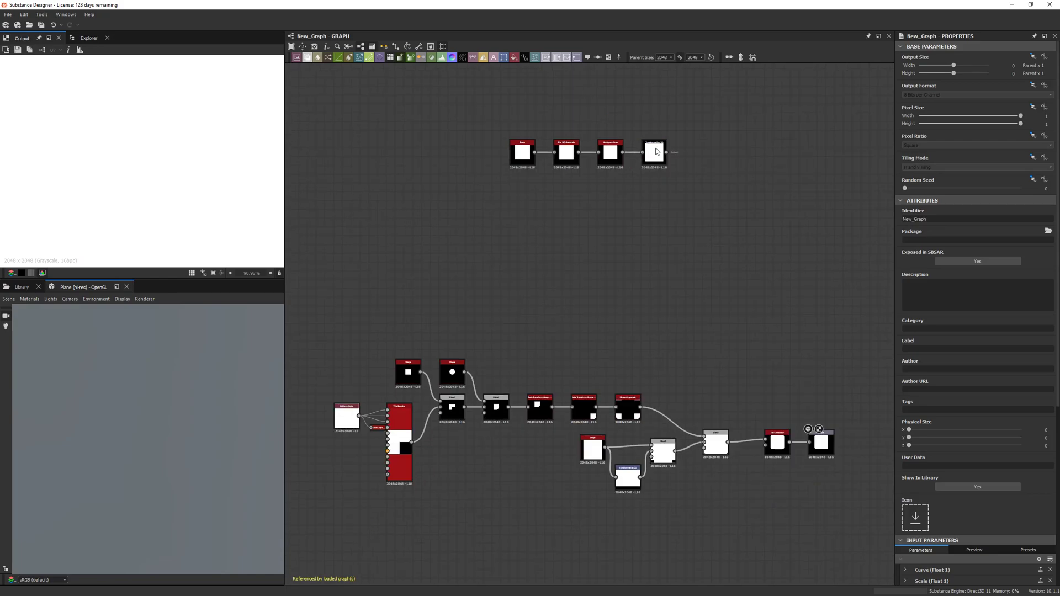
Step: Preview each node of the upper chain in order: Shape, Blur HQ Grayscale, Histogram Scan and Transformation 2D
double_click(657, 151)
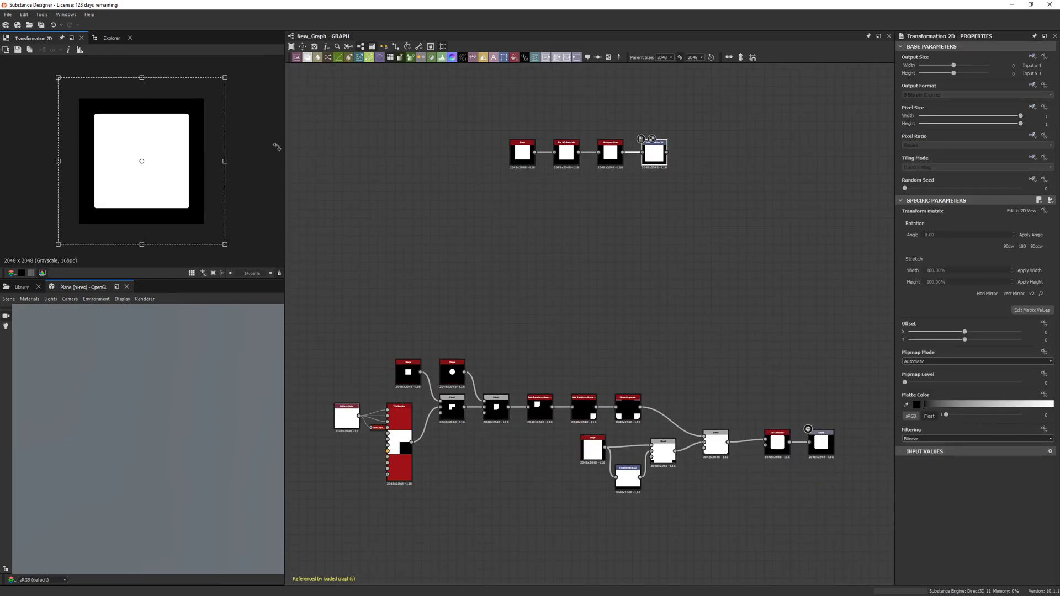
middle_drag(407, 142, 405, 197)
scroll(519, 188, up, 3)
double_click(515, 210)
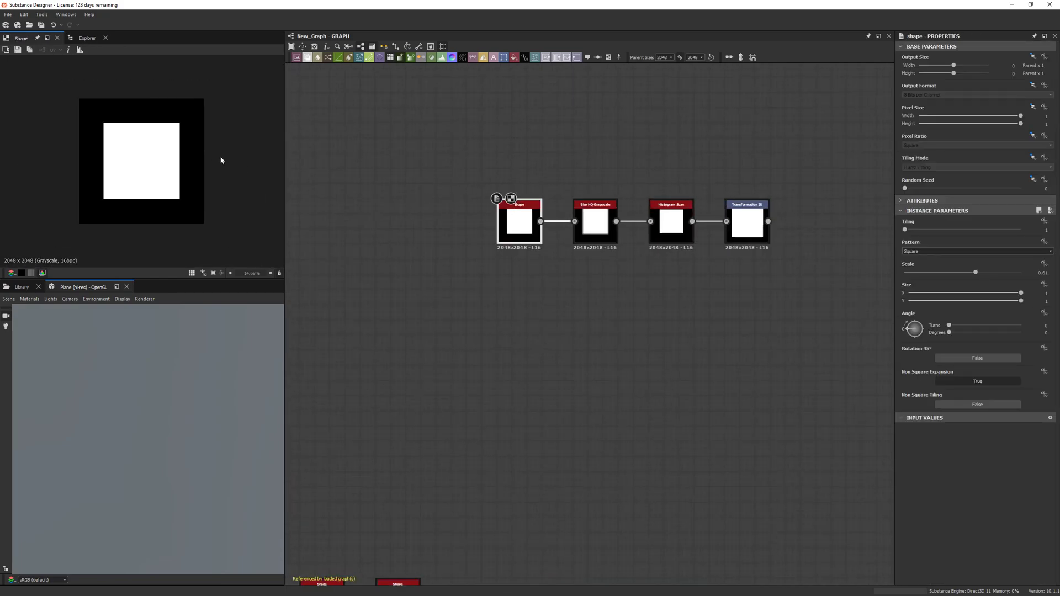
double_click(596, 210)
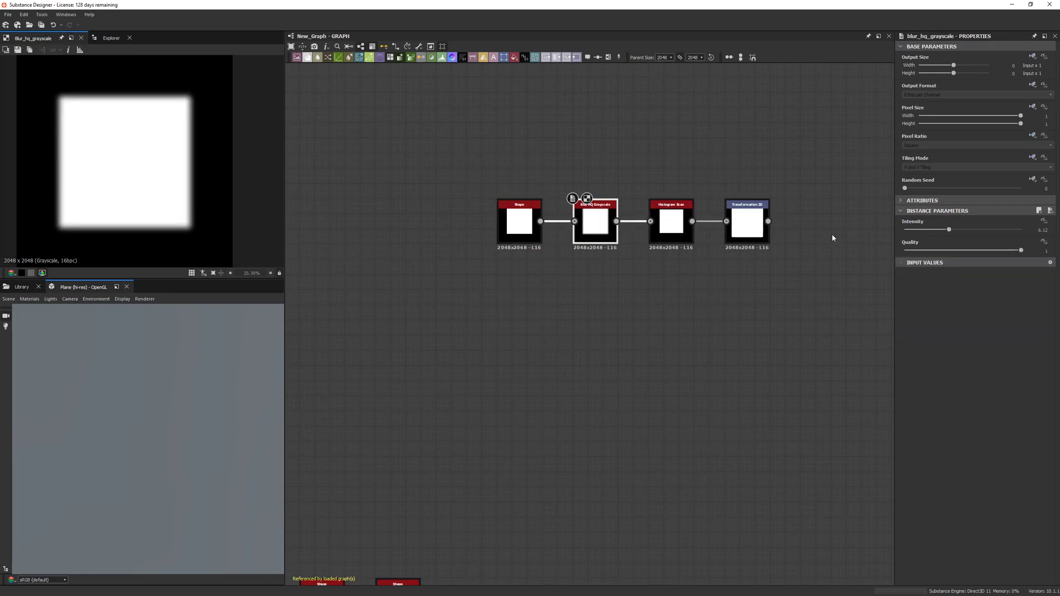
double_click(675, 223)
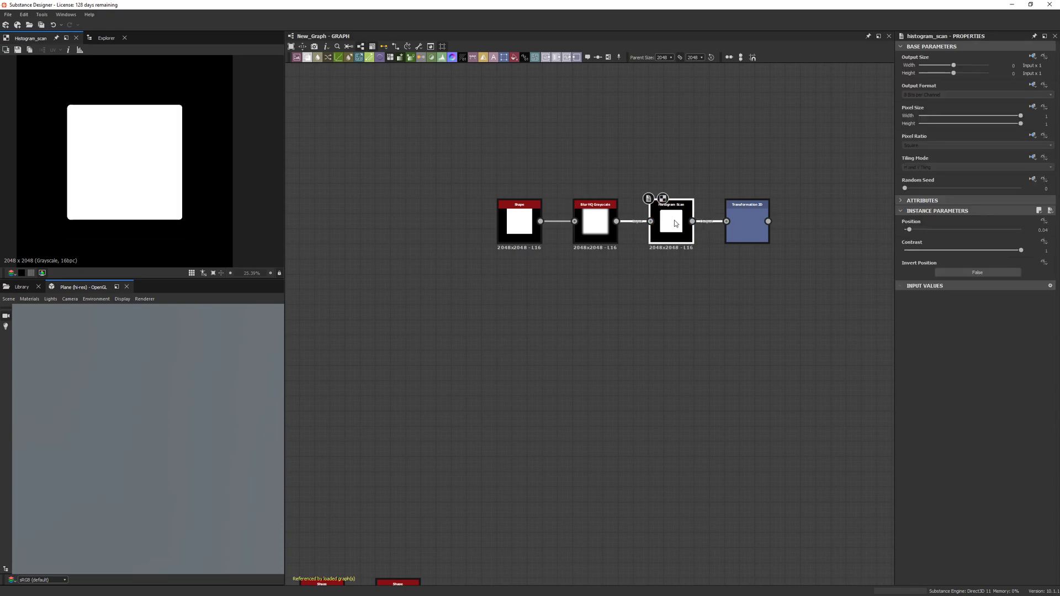
double_click(747, 224)
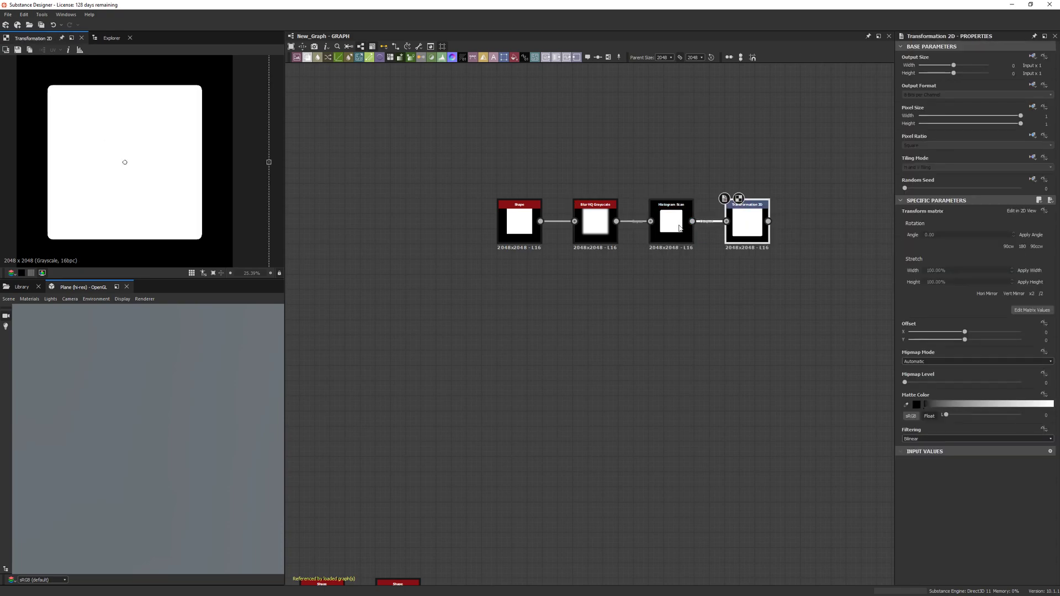
Step: Raise the Histogram Scan position to 0.92 and scale the rounded square down slightly in Transformation 2D
double_click(680, 229)
drag(910, 230, 964, 232)
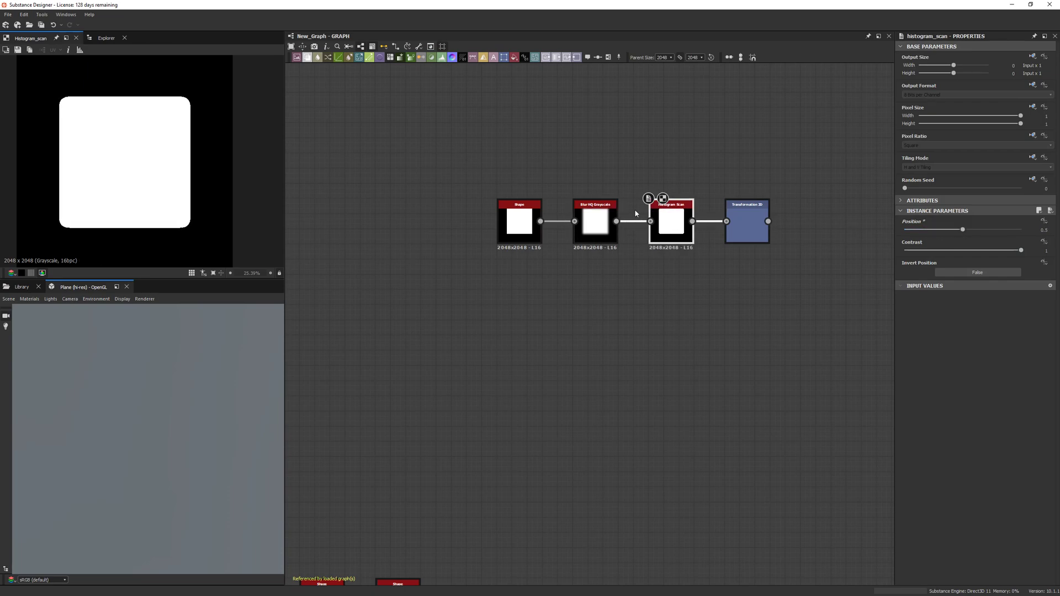
drag(962, 229, 1004, 230)
double_click(734, 221)
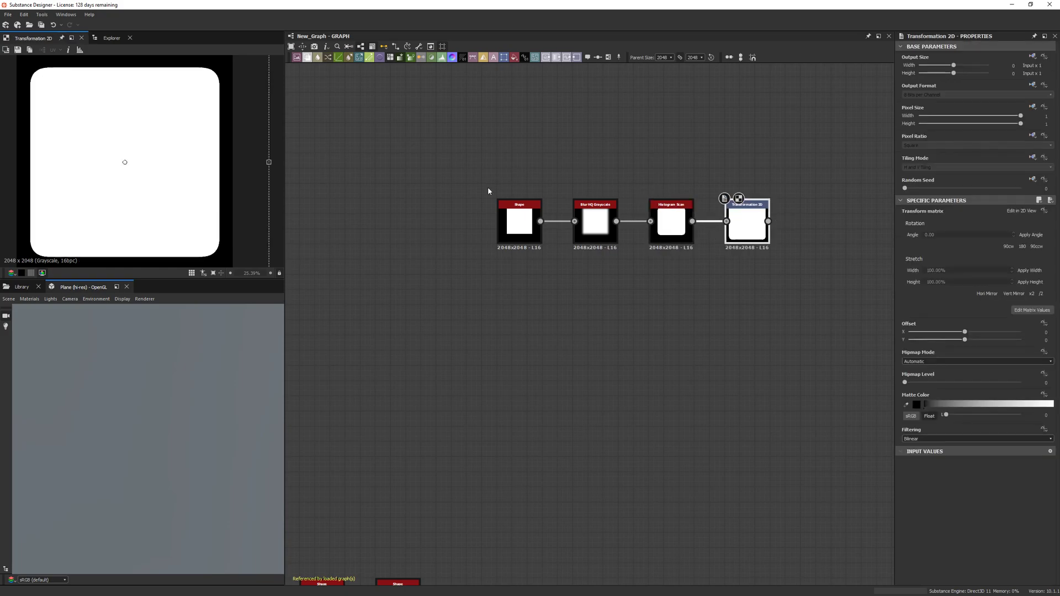
drag(198, 219, 194, 214)
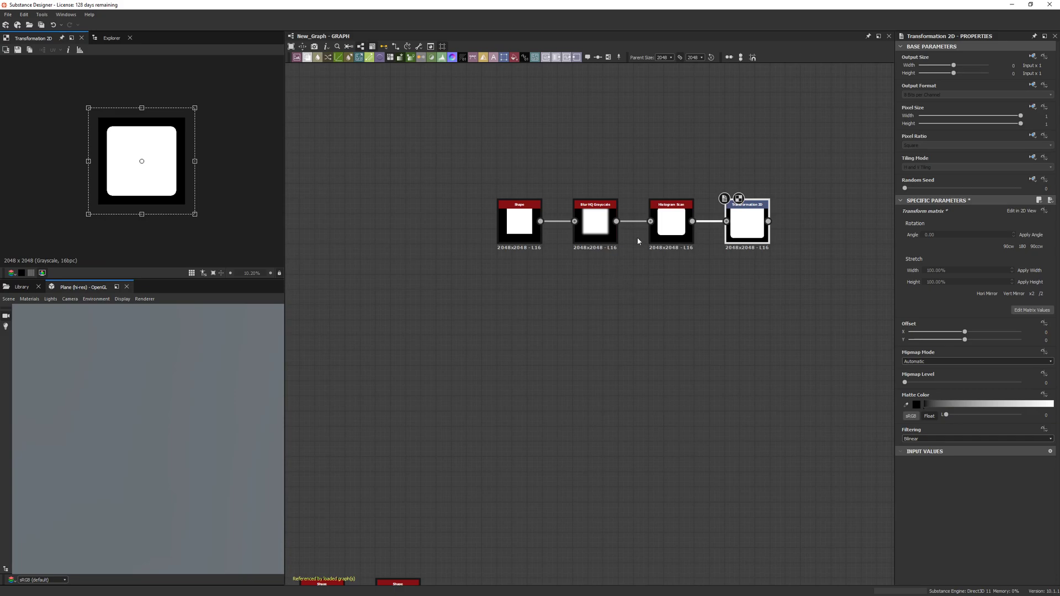
click(720, 241)
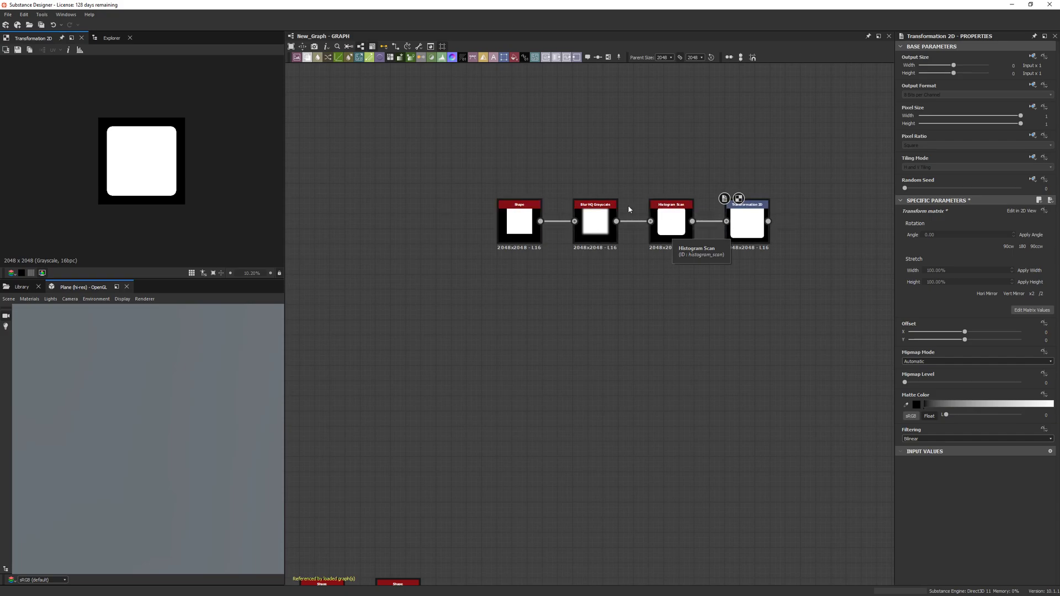
scroll(624, 250, up, 2)
click(702, 228)
double_click(702, 225)
middle_drag(671, 213, 617, 215)
drag(1004, 229, 1012, 229)
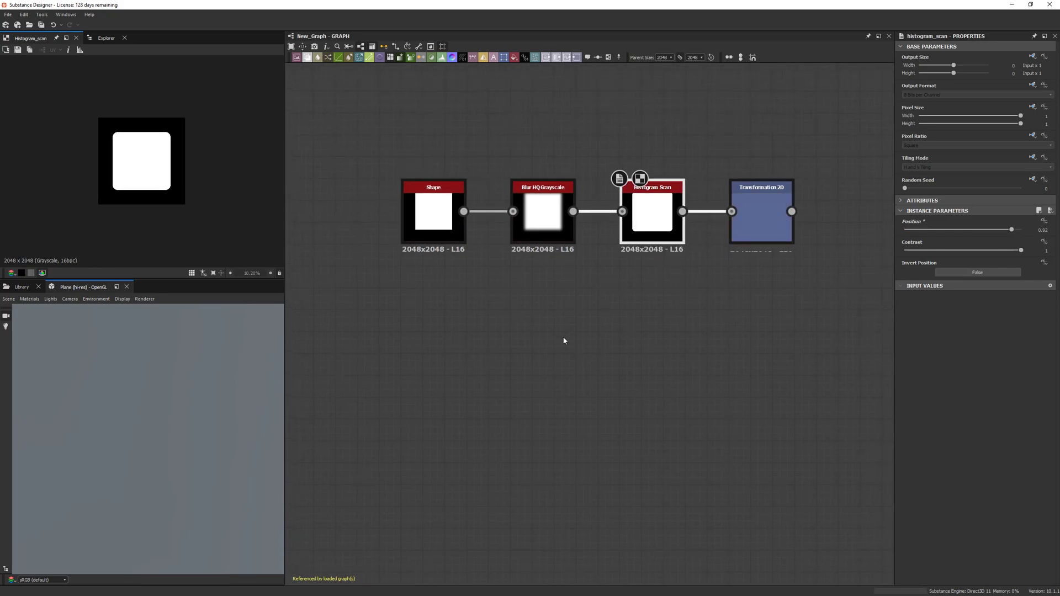
Step: Add a Polygon 1 node with scale 0.53 and feed it into Blur HQ Grayscale in place of the Shape
key(space)
text(sh)
key(BackSpace)
key(BackSpace)
text(pol)
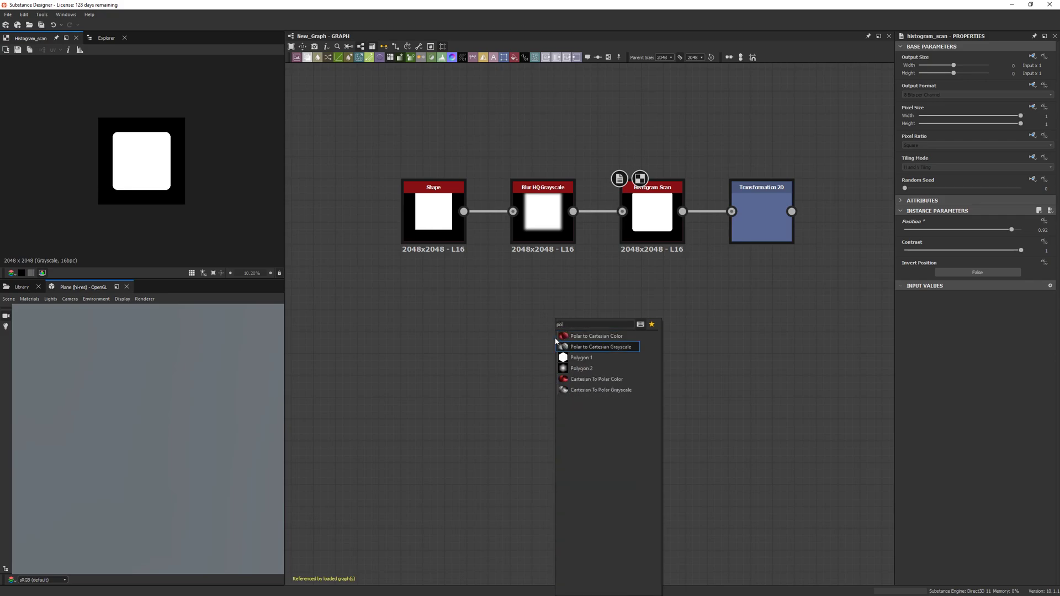
click(581, 357)
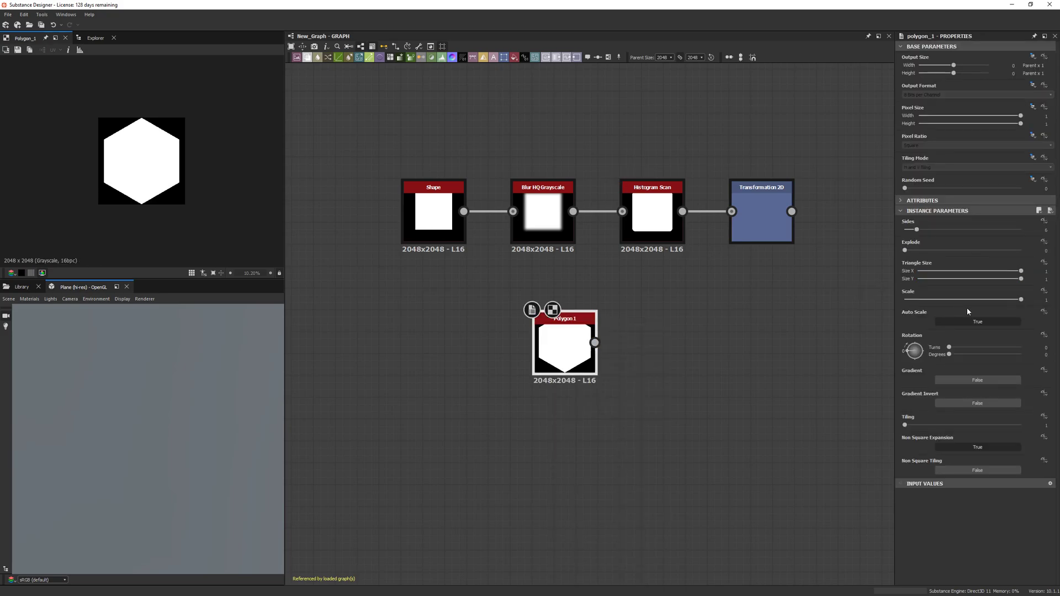
click(515, 203)
drag(514, 205, 595, 343)
Step: Preview the rounded hexagon at Transformation 2D and lower the Blur HQ Grayscale intensity
double_click(757, 223)
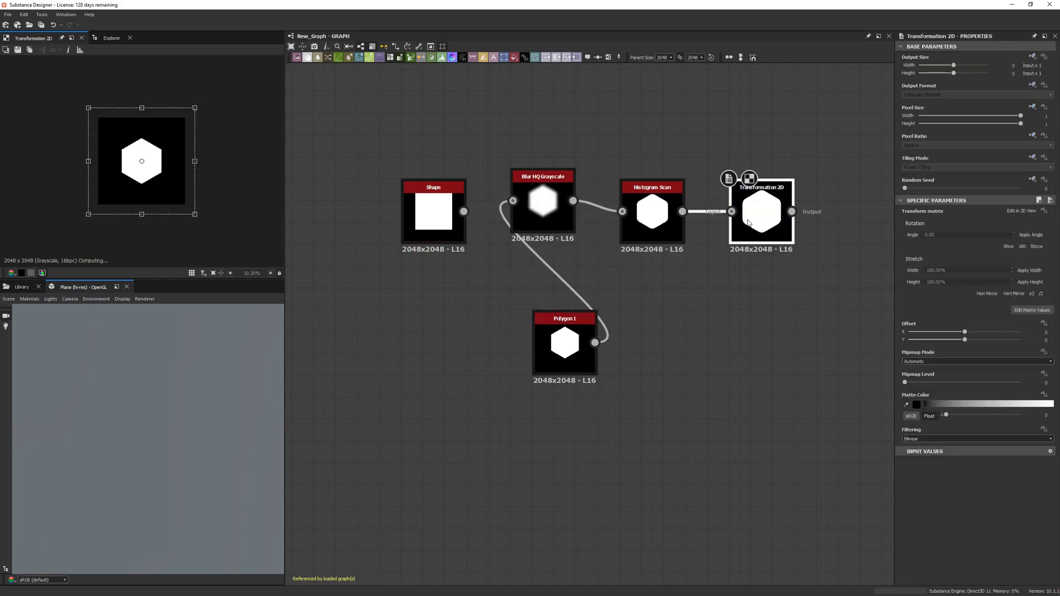
scroll(237, 192, up, 3)
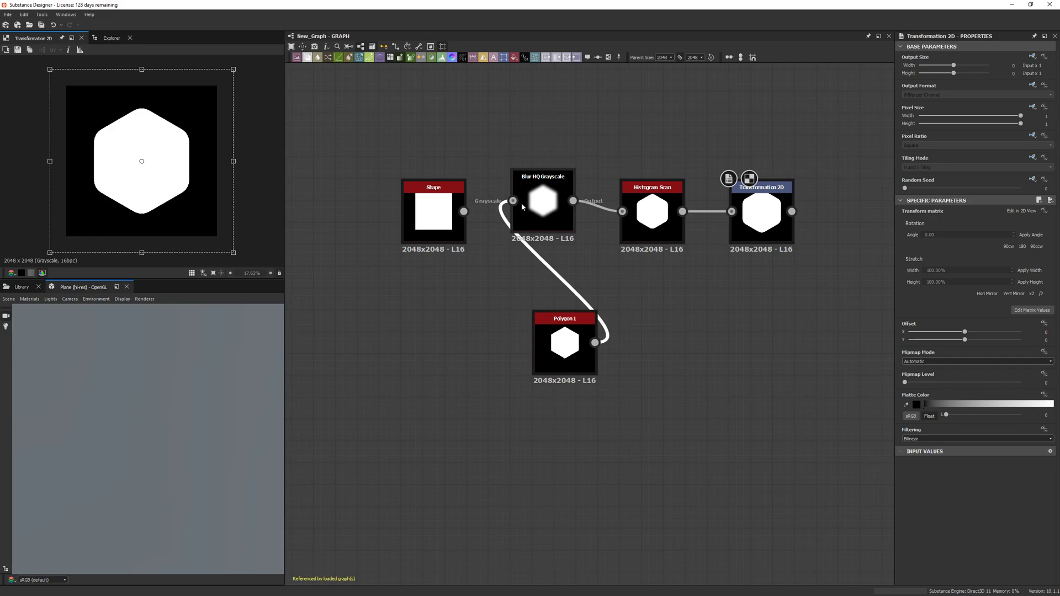
click(541, 194)
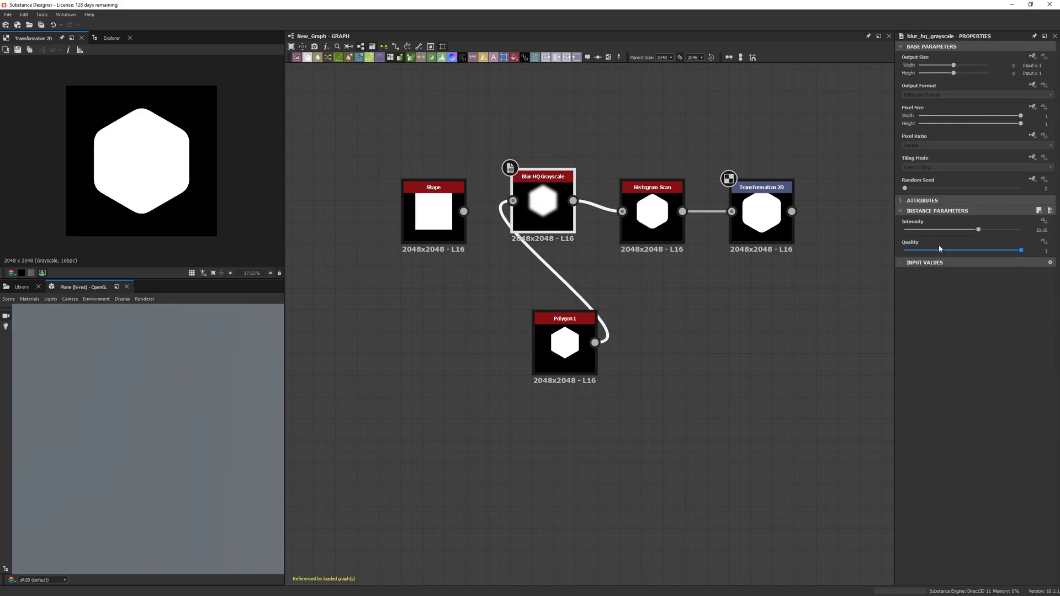
drag(977, 229, 947, 231)
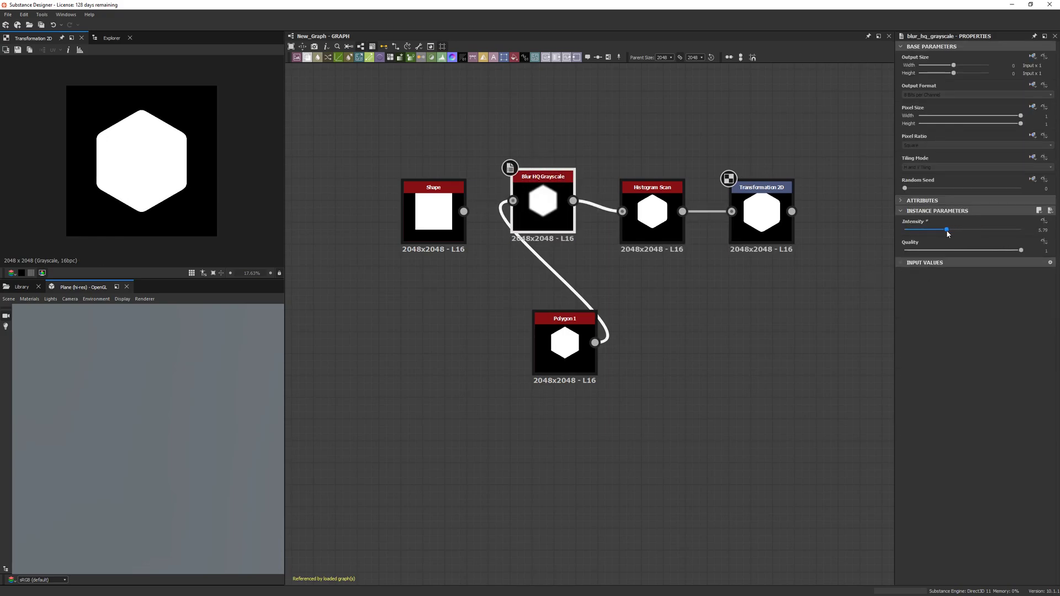
Step: Reconnect the Shape to Blur HQ Grayscale in place of the polygon and set the blur intensity to 16
drag(575, 353, 435, 319)
drag(464, 211, 513, 201)
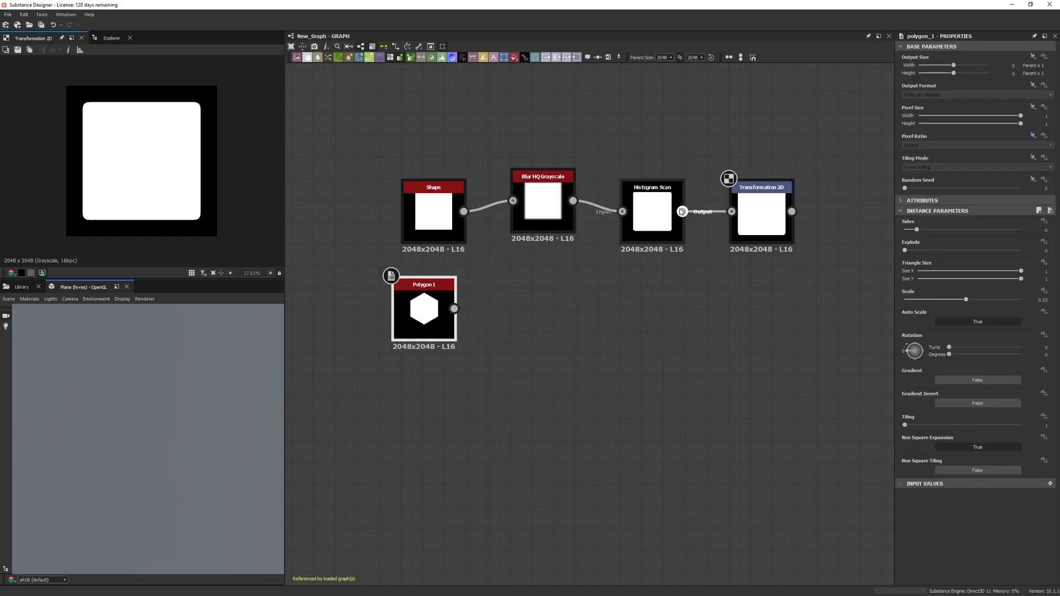
click(533, 221)
drag(960, 230, 1027, 229)
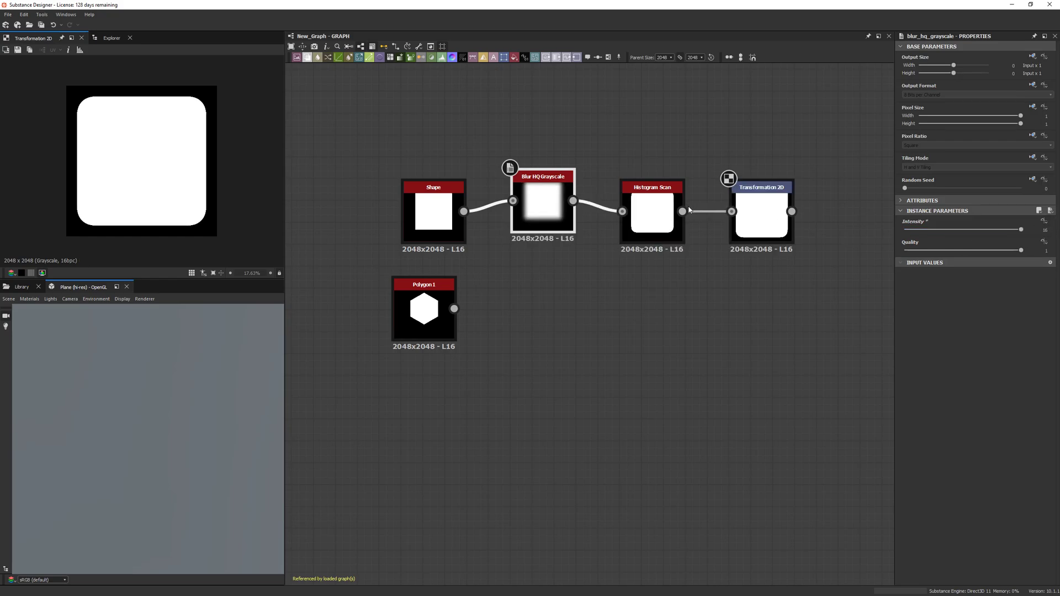
Step: Set the Histogram Scan position to 0.95 and inspect the square's rounded corner up close
click(683, 221)
click(1019, 230)
drag(1019, 231, 1015, 230)
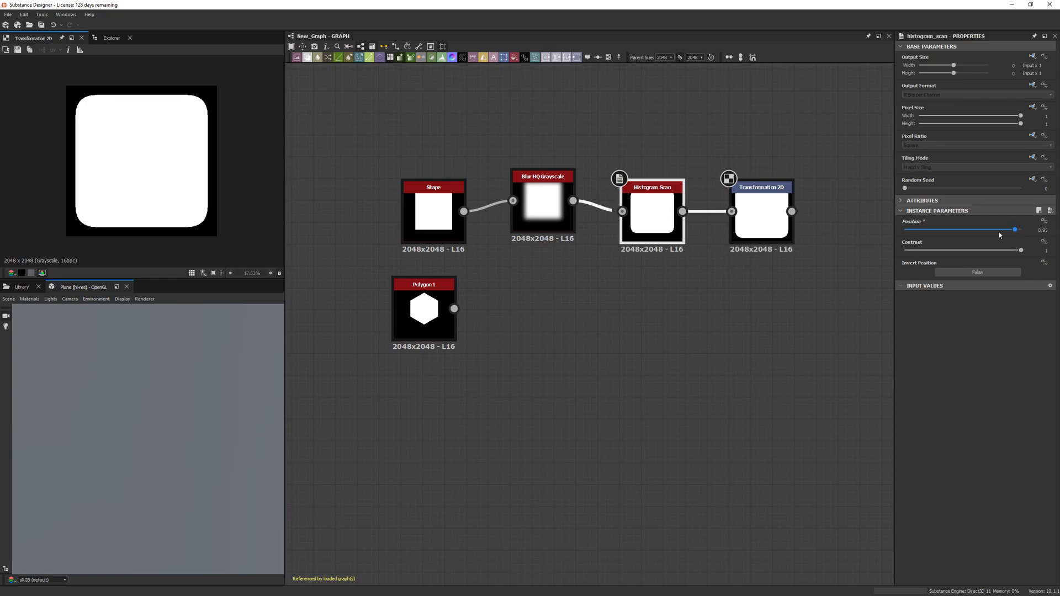
scroll(199, 230, up, 5)
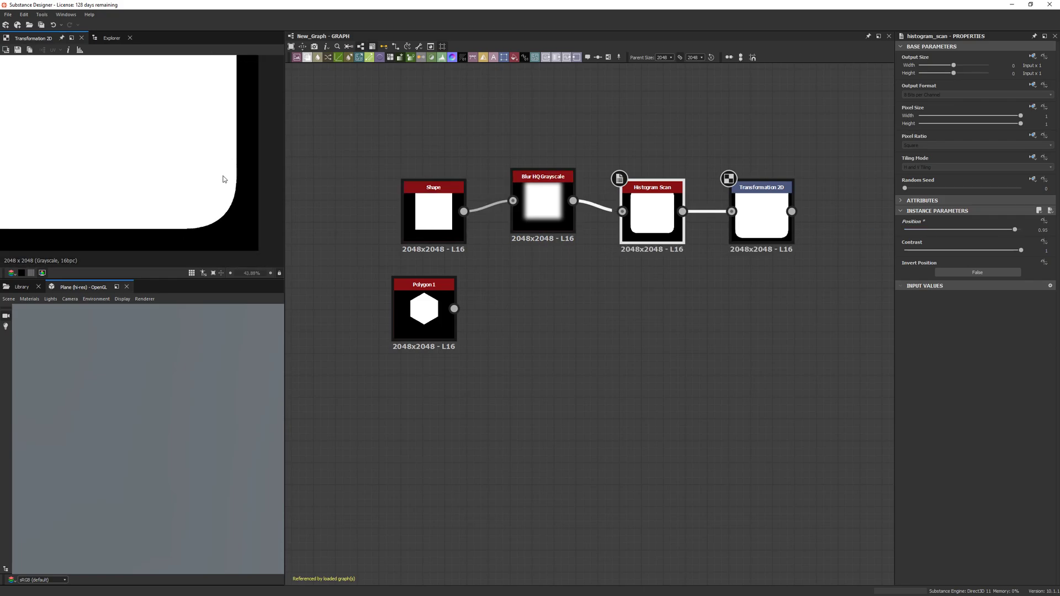
scroll(169, 227, down, 6)
Step: Preview the output node at the end of the lower rounded-square network
scroll(519, 285, down, 3)
middle_drag(535, 280, 531, 139)
middle_drag(530, 241, 548, 178)
scroll(549, 178, down, 3)
double_click(708, 299)
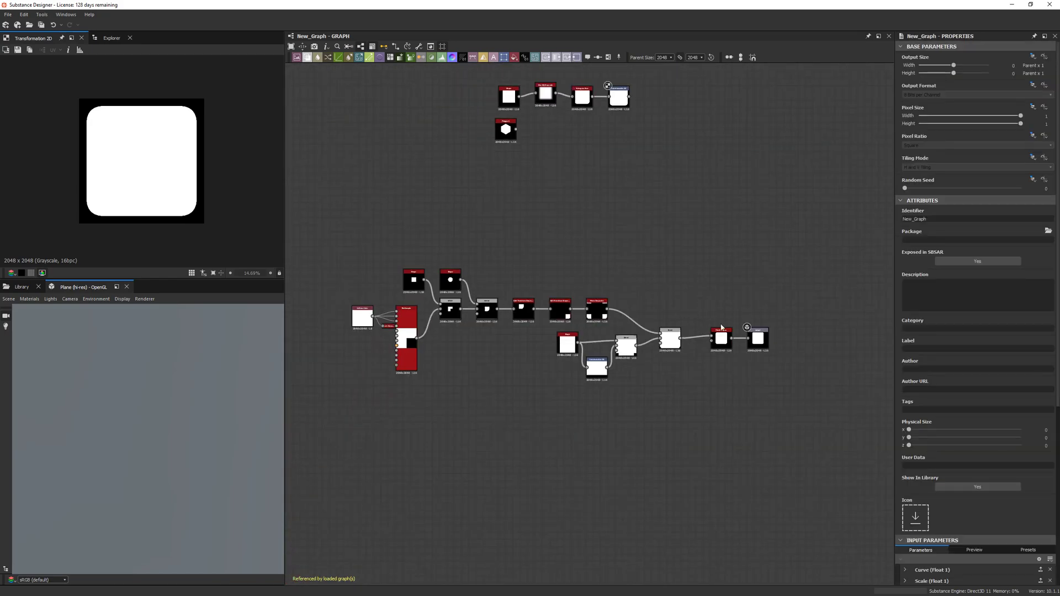
scroll(755, 336, up, 6)
double_click(758, 338)
scroll(738, 378, down, 2)
scroll(738, 378, down, 1)
Step: Set the graph's input parameter defaults to 0.1 for Curve and 0.87 for Scale
double_click(737, 417)
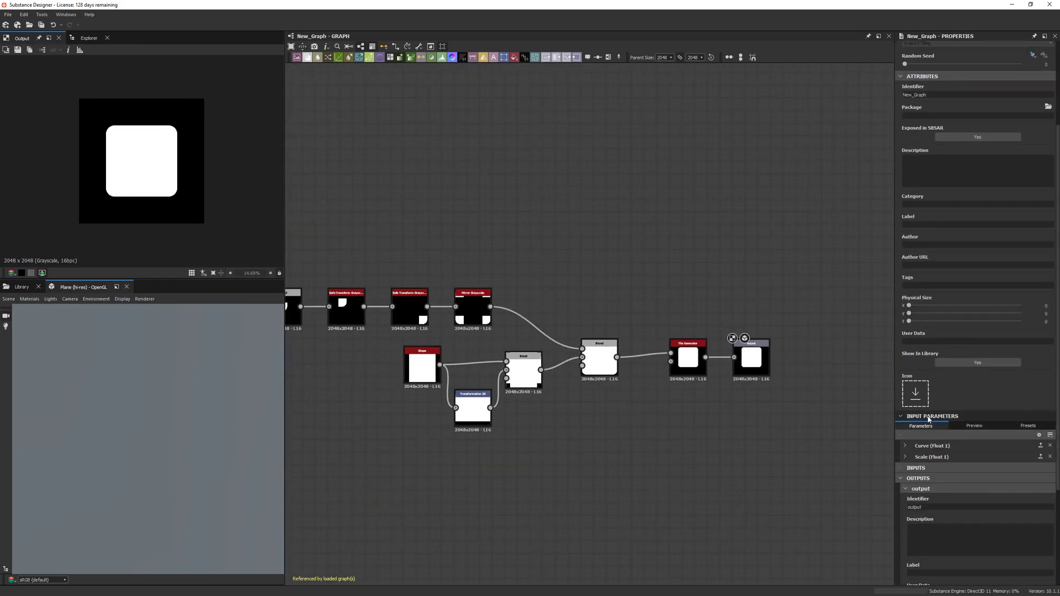
click(906, 446)
scroll(909, 465, down, 5)
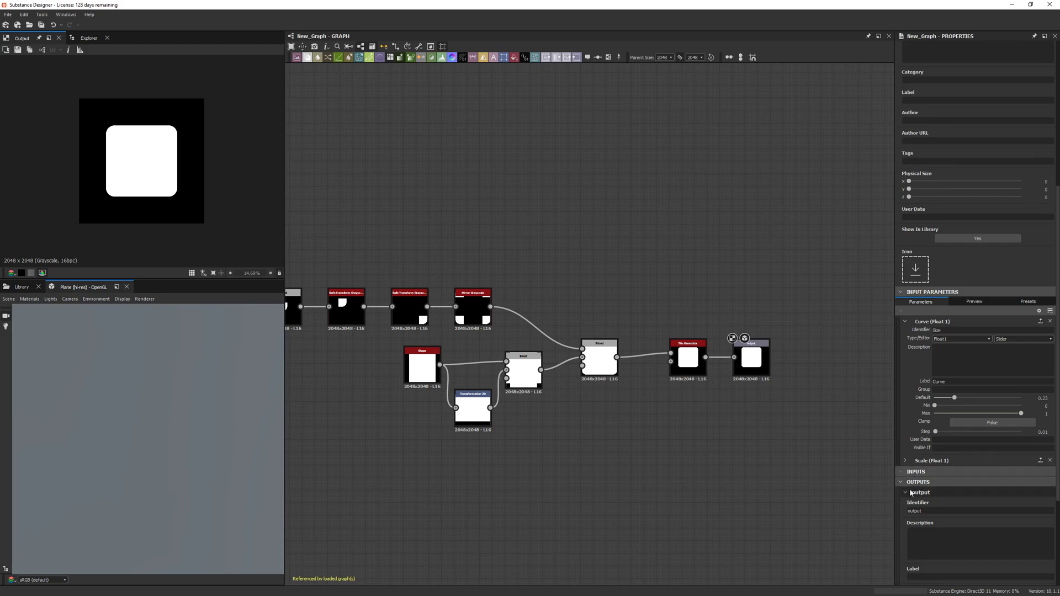
click(905, 461)
drag(954, 399, 997, 398)
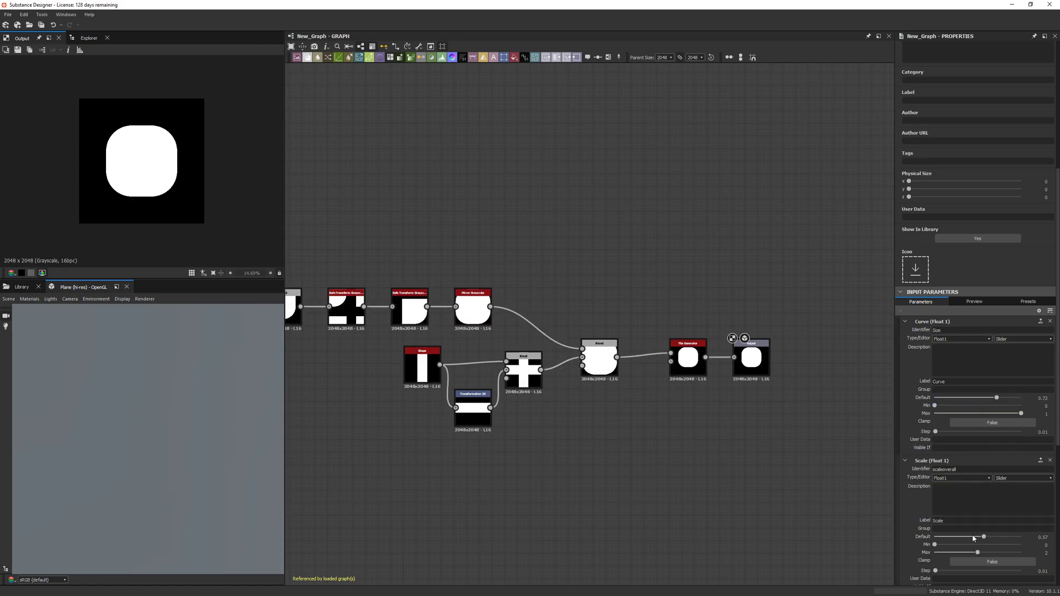
drag(978, 539, 1009, 537)
drag(985, 399, 944, 406)
scroll(230, 227, down, 3)
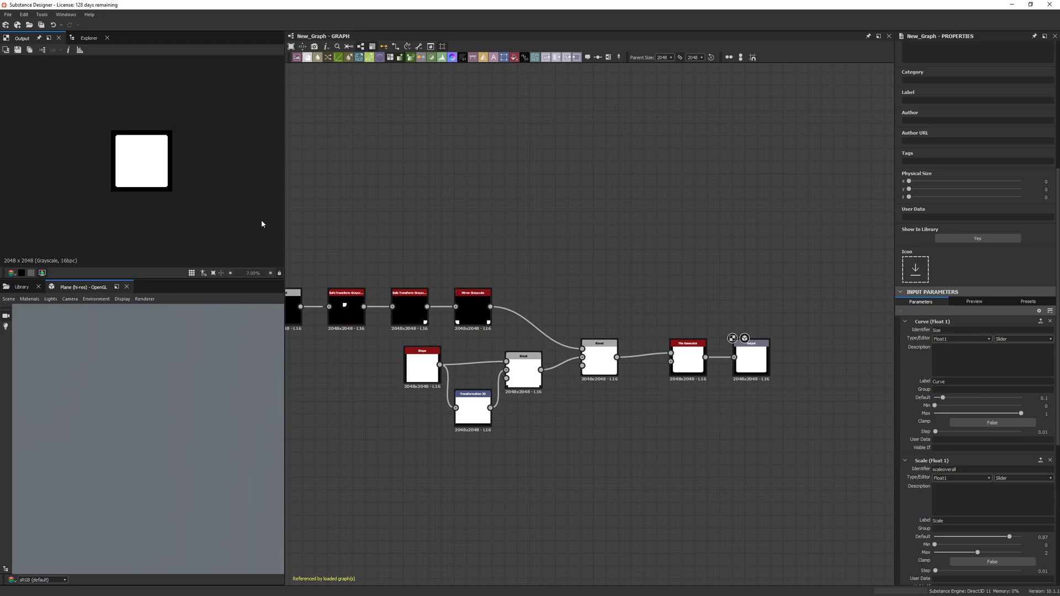
Step: Examine the lower rounded-square network from its input nodes through to the output node
scroll(620, 281, down, 5)
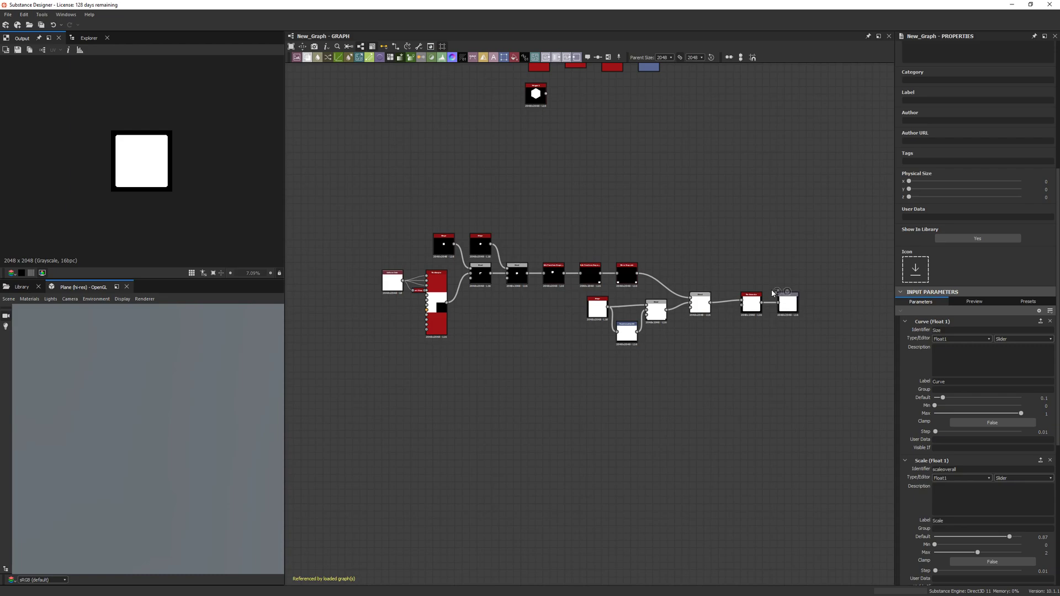
scroll(445, 284, up, 2)
middle_drag(663, 305, 561, 288)
scroll(686, 297, down, 2)
click(759, 300)
click(761, 300)
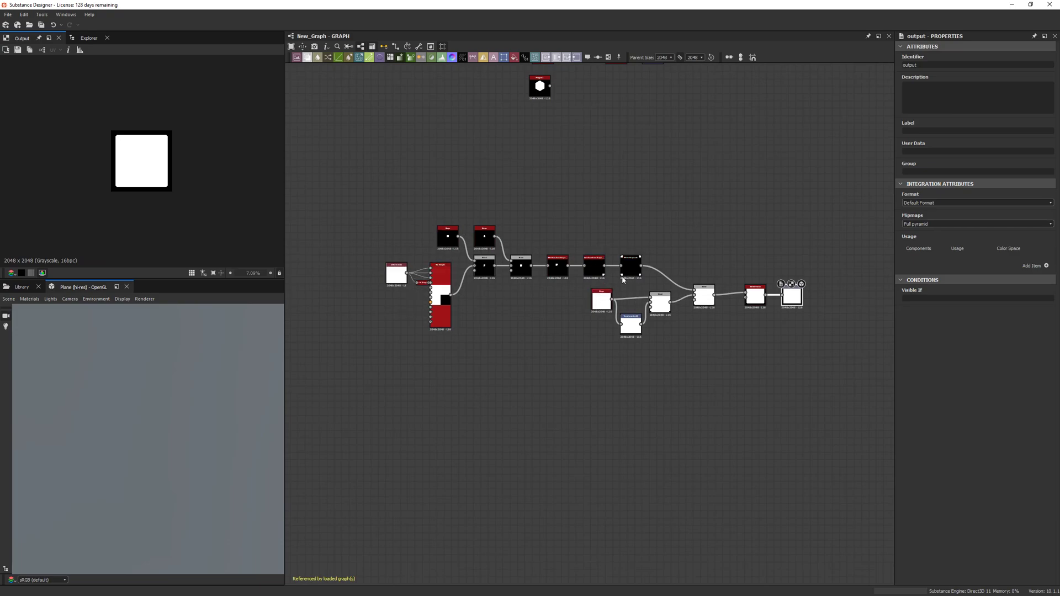
middle_drag(596, 268, 675, 272)
Step: Open the New_Graph belonging to the last unsaved package
click(89, 37)
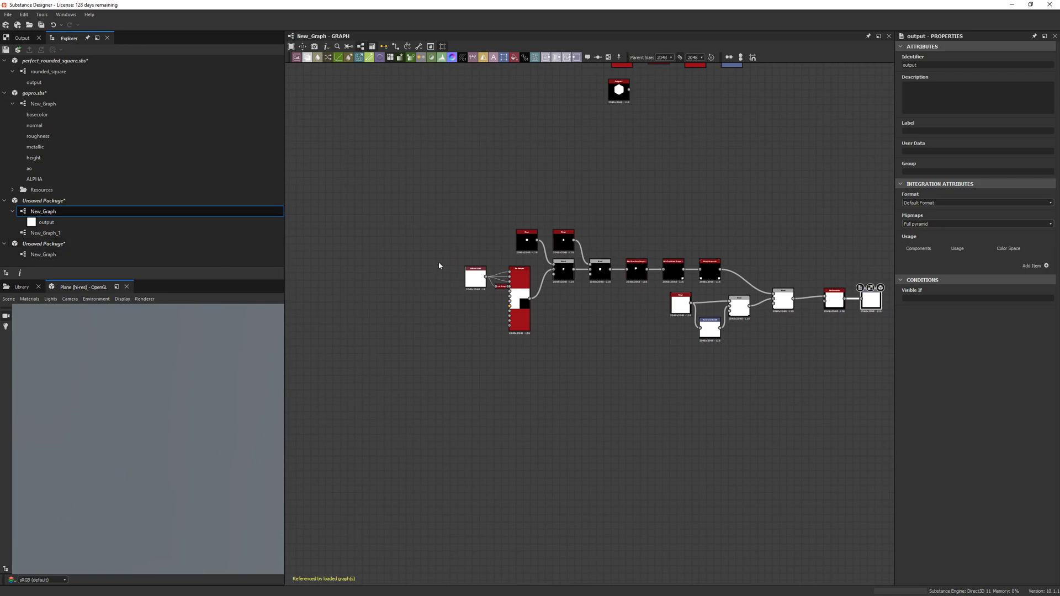
middle_drag(601, 274, 535, 267)
scroll(689, 290, up, 2)
middle_drag(694, 209, 614, 275)
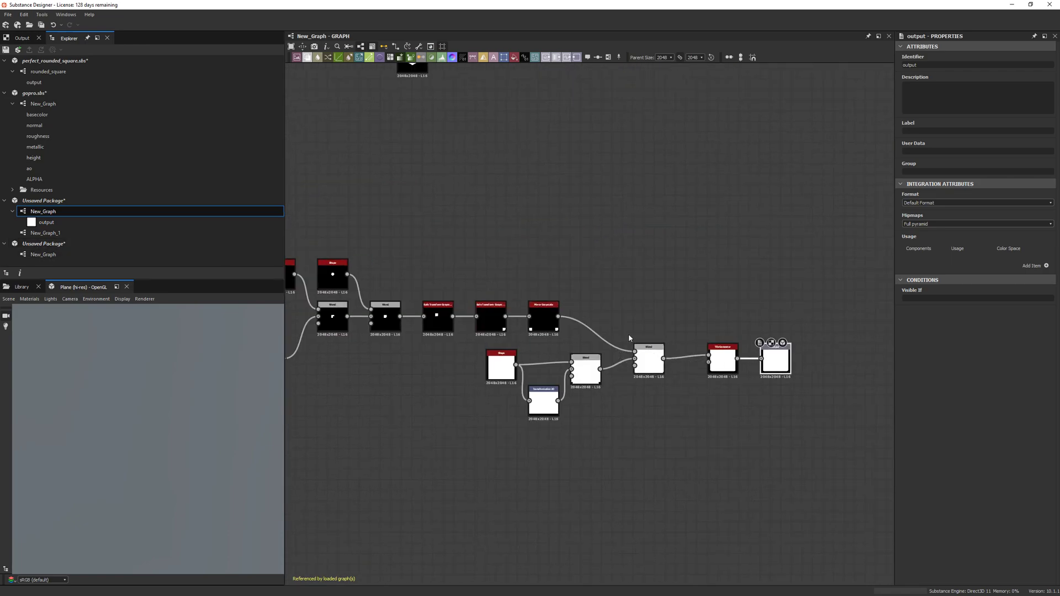
double_click(49, 255)
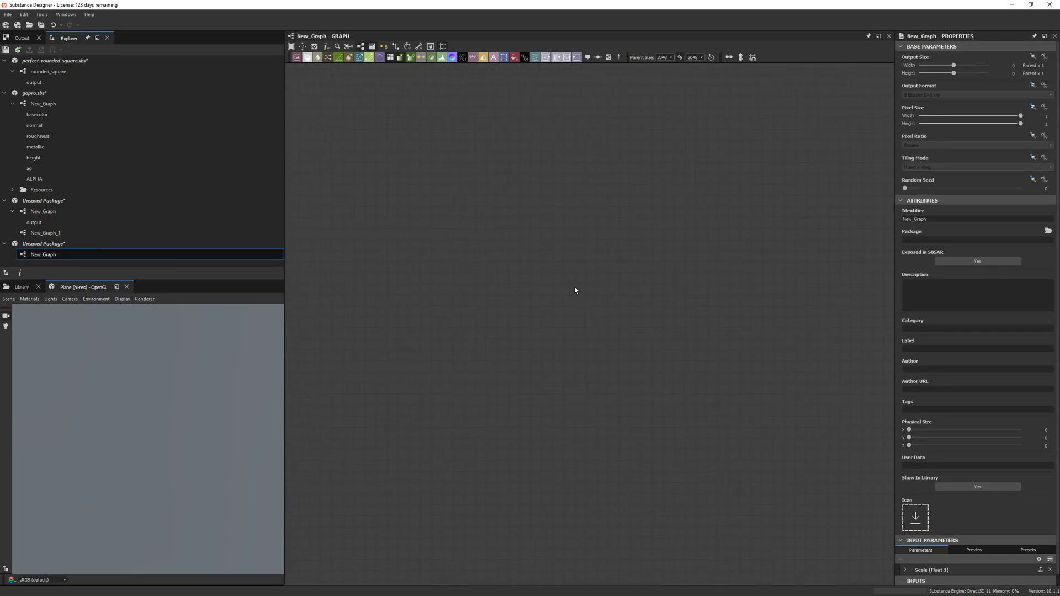
Step: Add a Shape node with the default Square pattern to the empty graph
key(space)
text(sha)
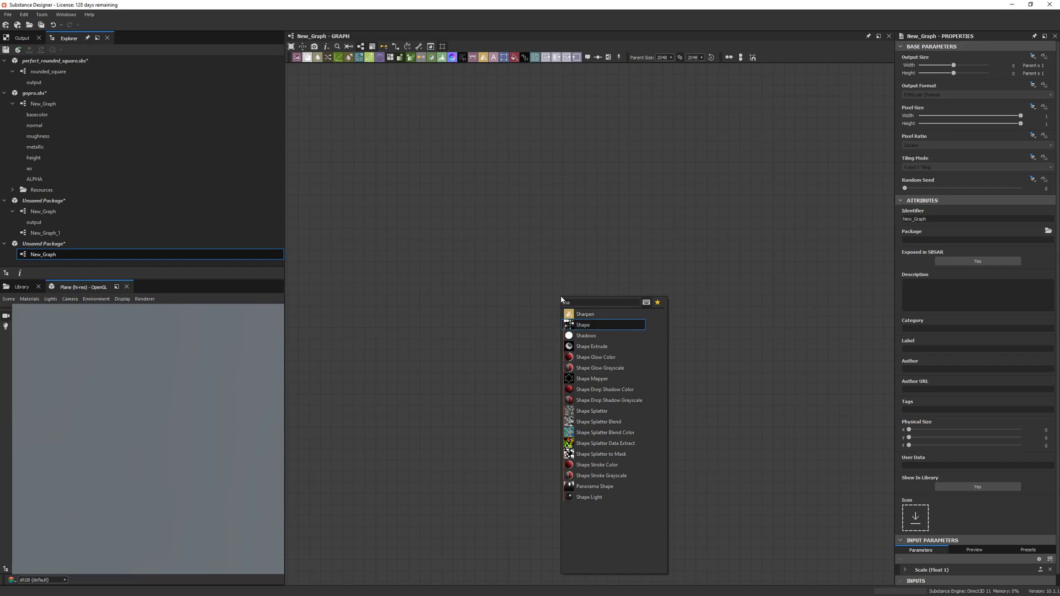
key(Return)
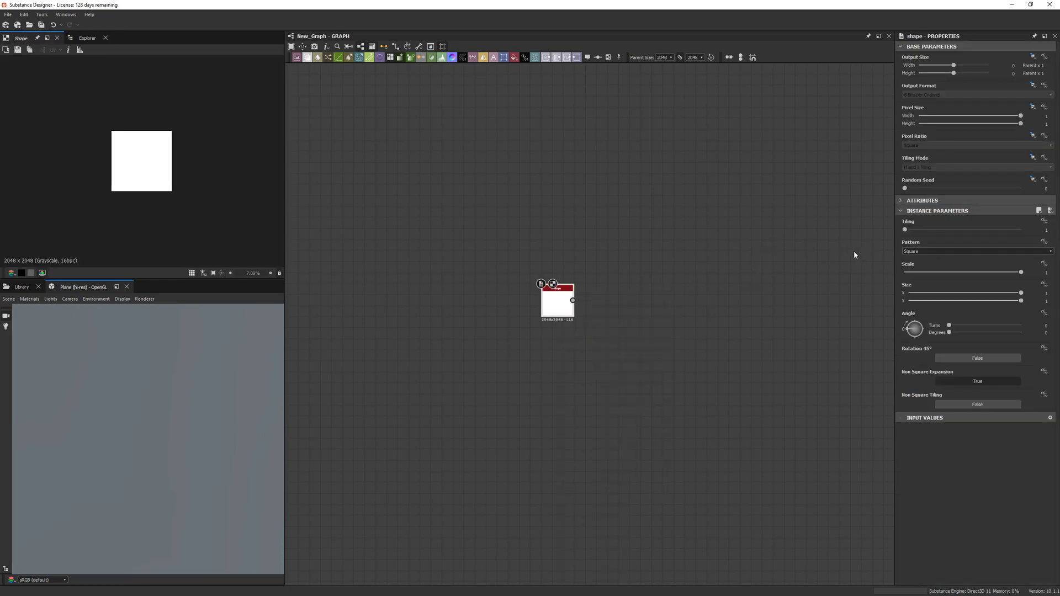
Step: Add a second Shape node above and beside the square one and set its pattern to Disc
key(space)
text(sd)
key(BackSpace)
key(BackSpace)
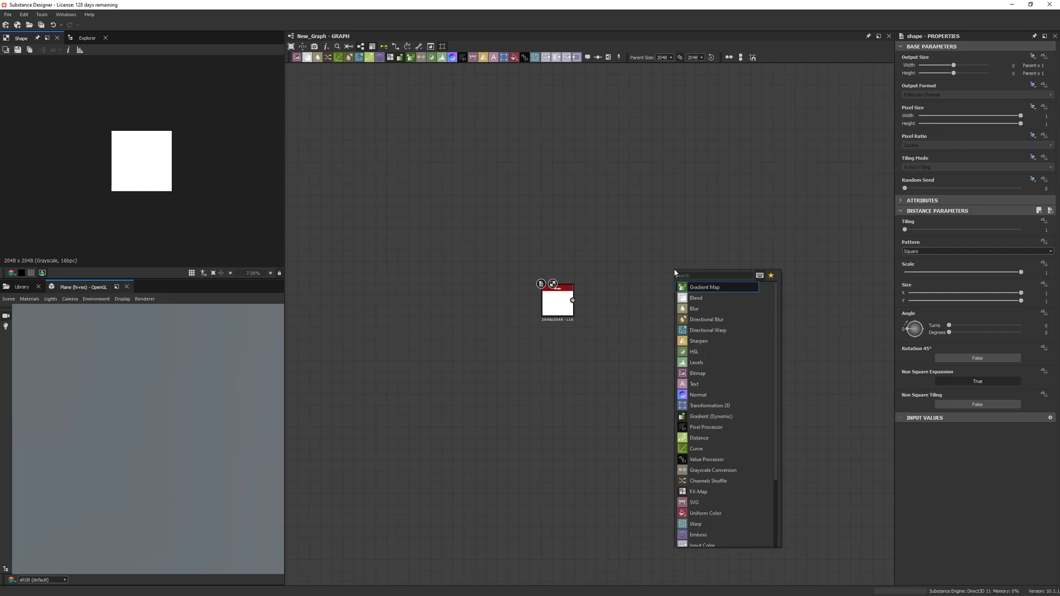
text(sha)
key(Down)
key(Return)
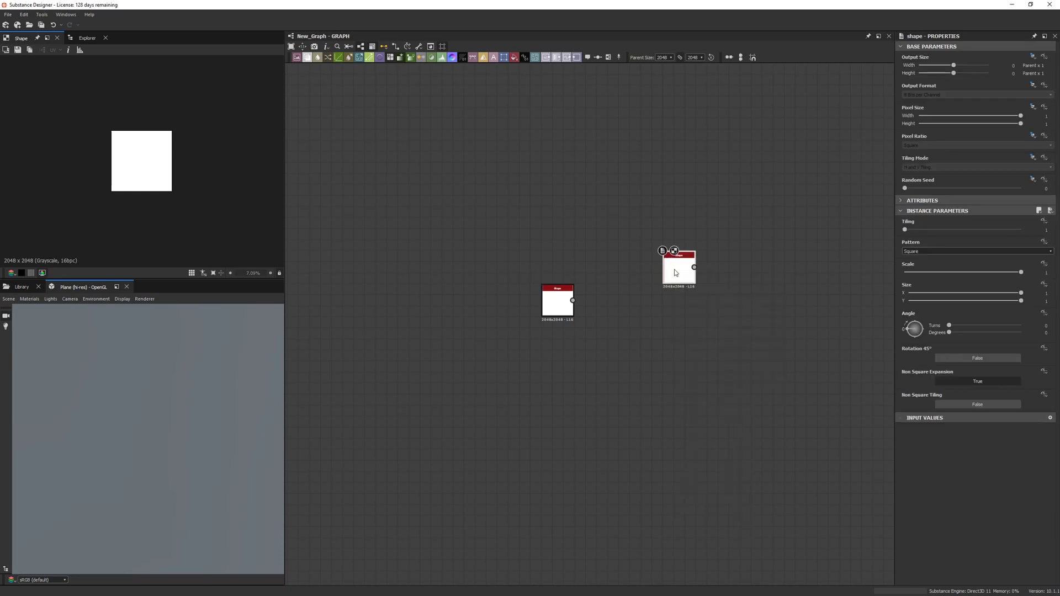
click(931, 251)
click(921, 267)
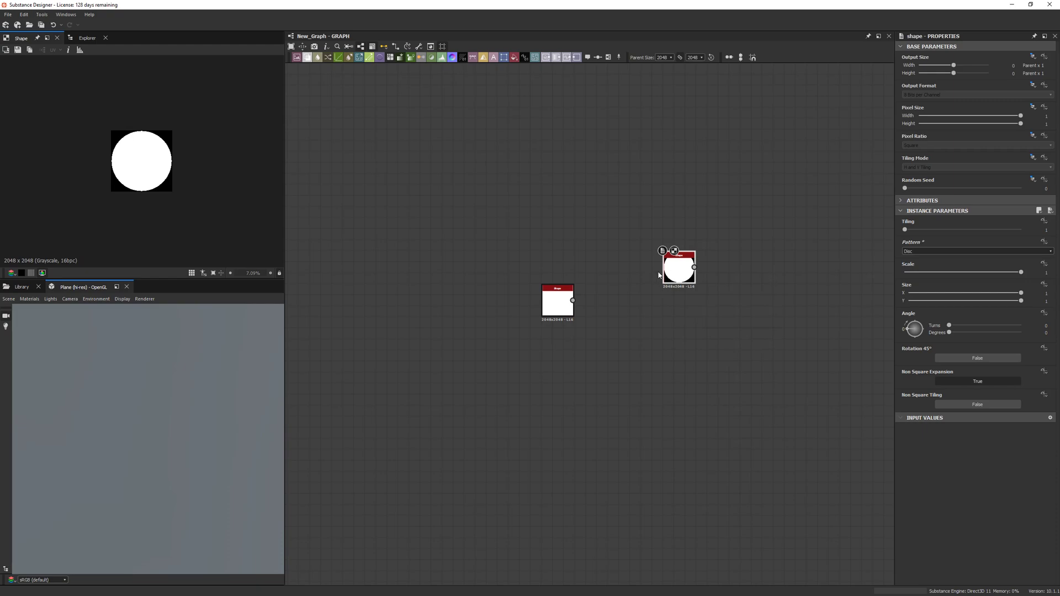
Step: Link the Scale of both the disc and square Shape nodes to the graph's existing Size input parameter
click(1044, 264)
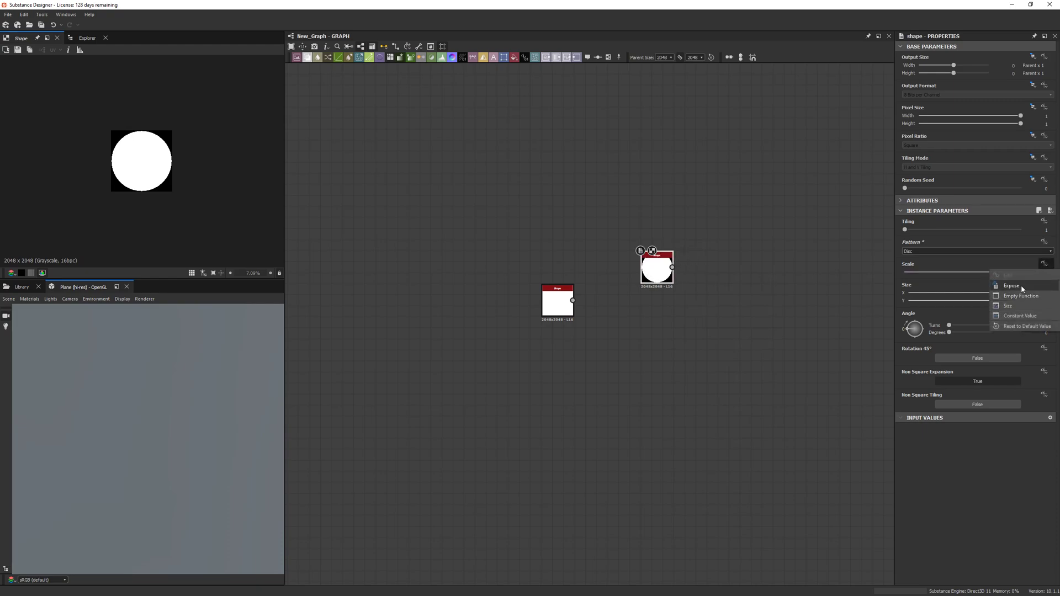
click(1013, 289)
click(507, 307)
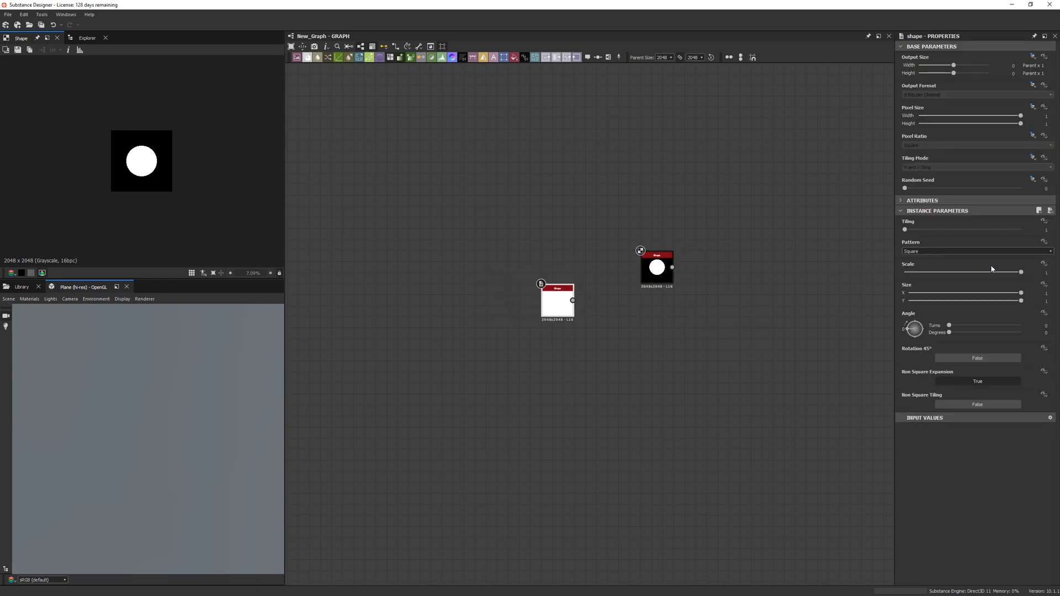
click(1044, 264)
click(1019, 296)
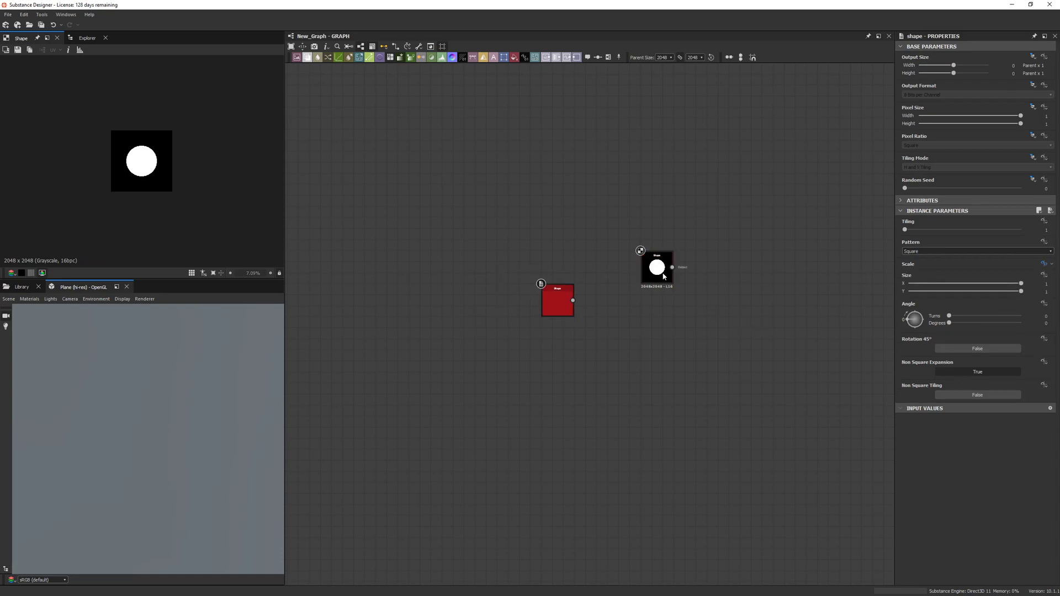
click(682, 321)
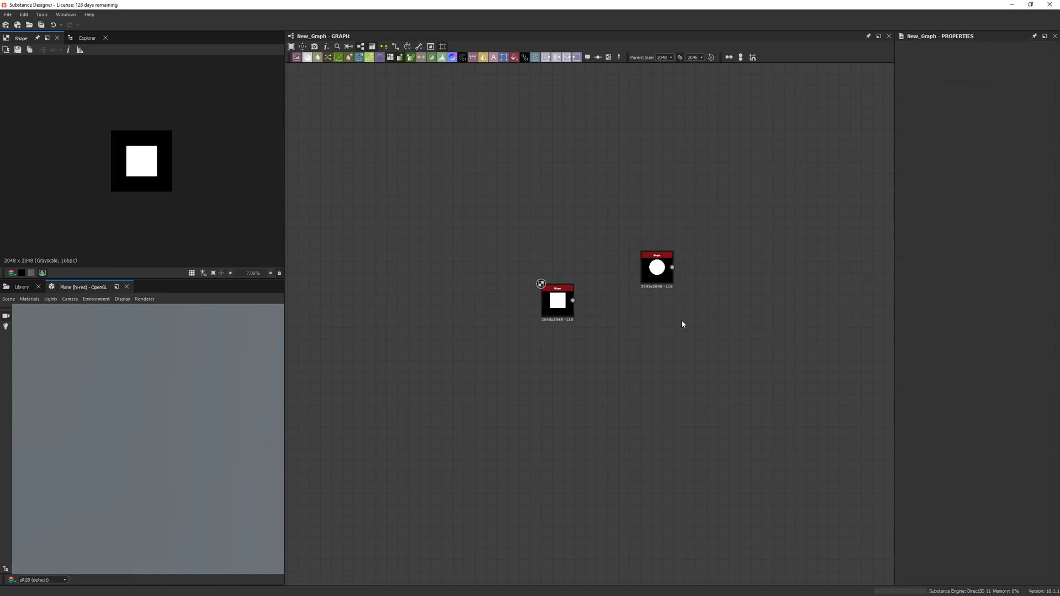
Step: Set the graph's Scale input parameter default to 0.55 and preview the disc Shape node
scroll(936, 482, down, 1)
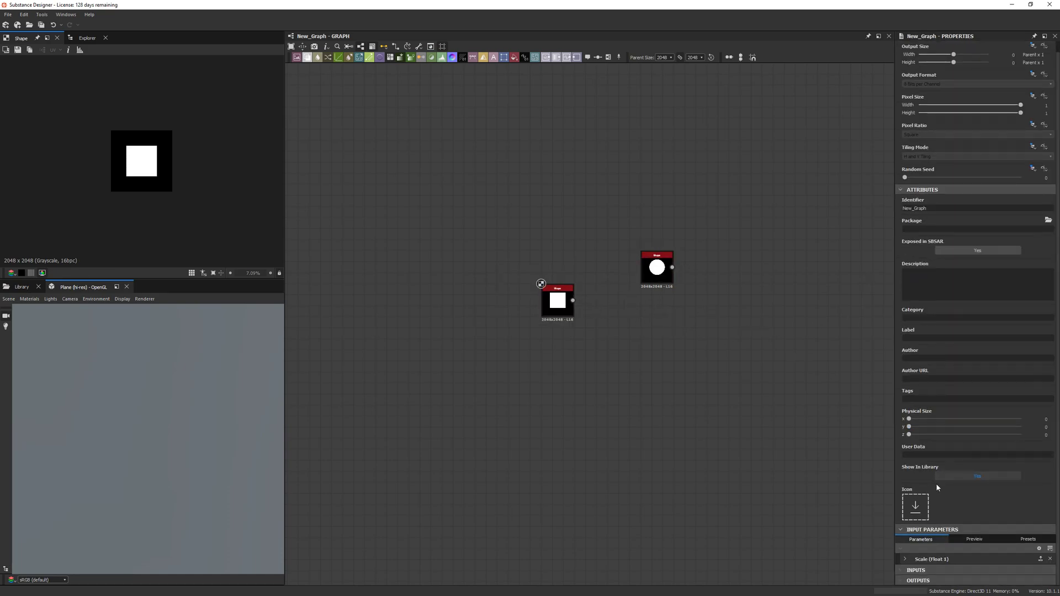
click(906, 558)
scroll(929, 537, down, 2)
scroll(930, 539, down, 2)
drag(978, 510, 983, 511)
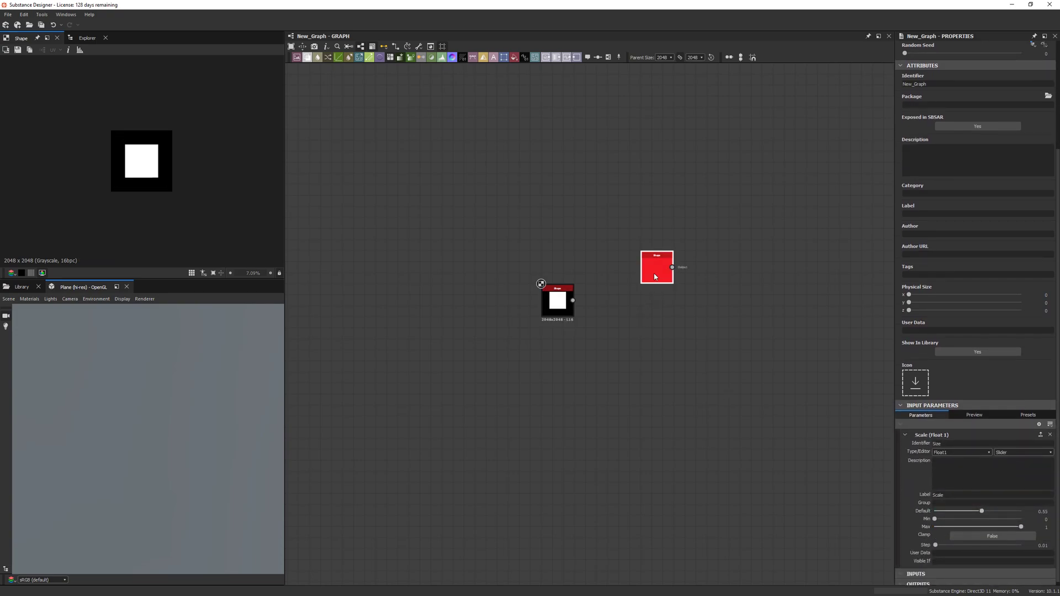
double_click(655, 277)
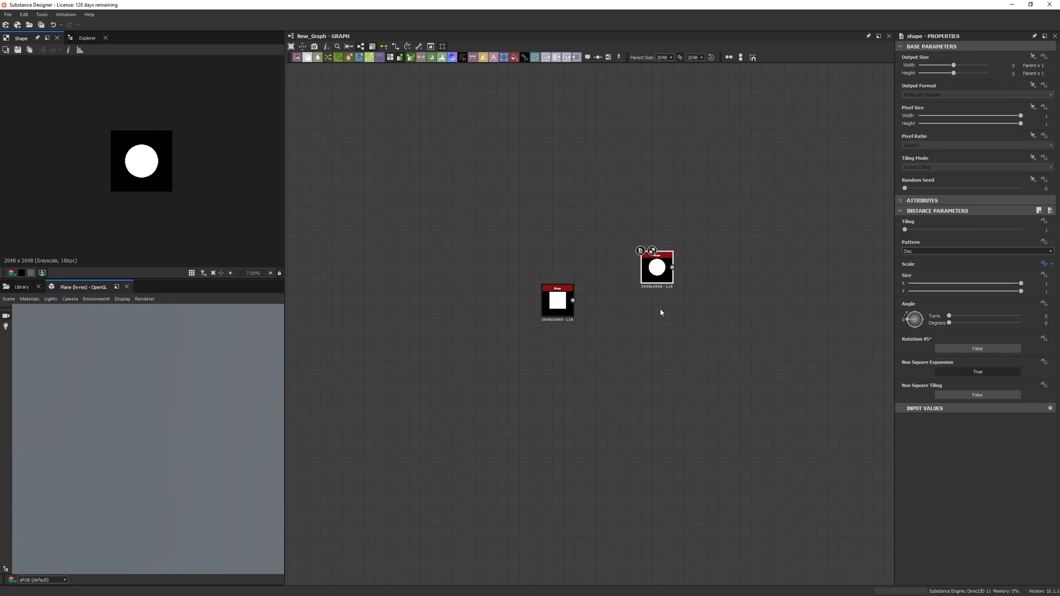
Step: Add a Tile Sampler node below the square Shape node
scroll(600, 302, down, 1)
middle_drag(600, 302, 678, 253)
scroll(679, 253, up, 2)
click(578, 320)
key(space)
text(tile)
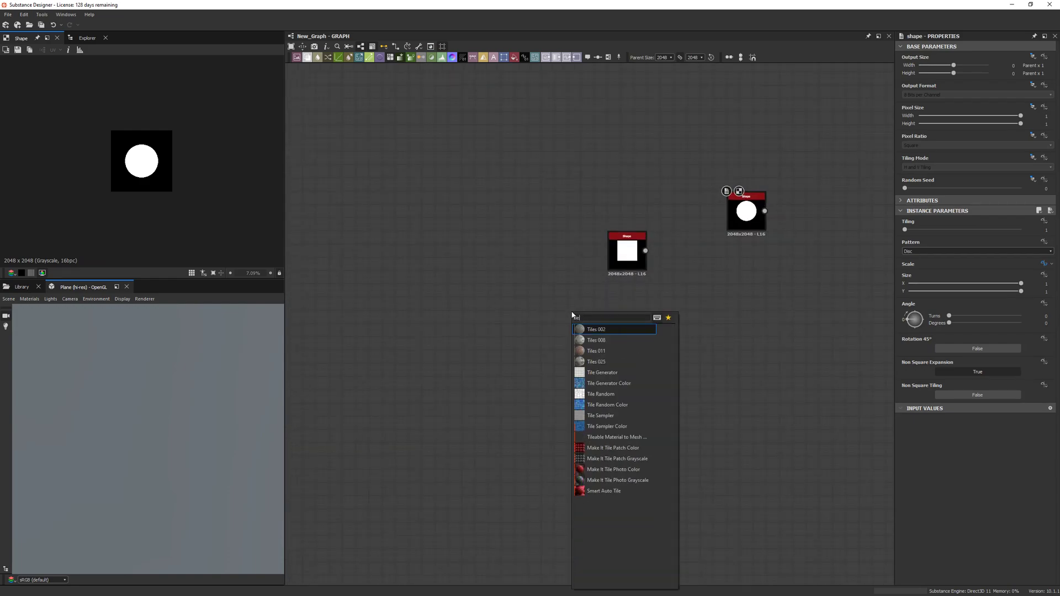
key(Down)
key(Down)
key(Down)
key(Down)
key(Down)
key(Down)
key(Down)
key(Down)
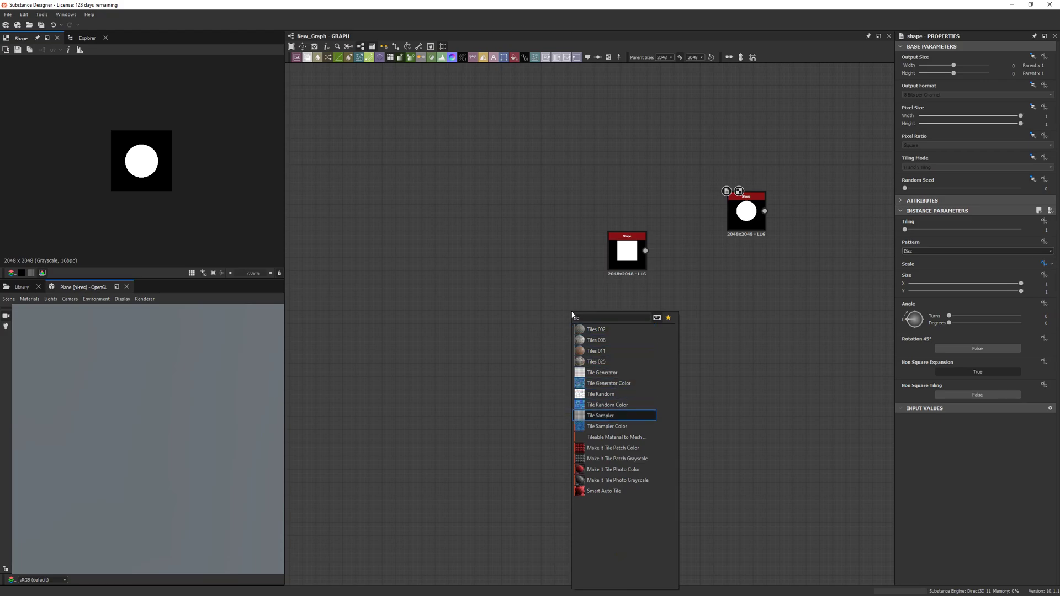
key(Return)
scroll(559, 291, up, 2)
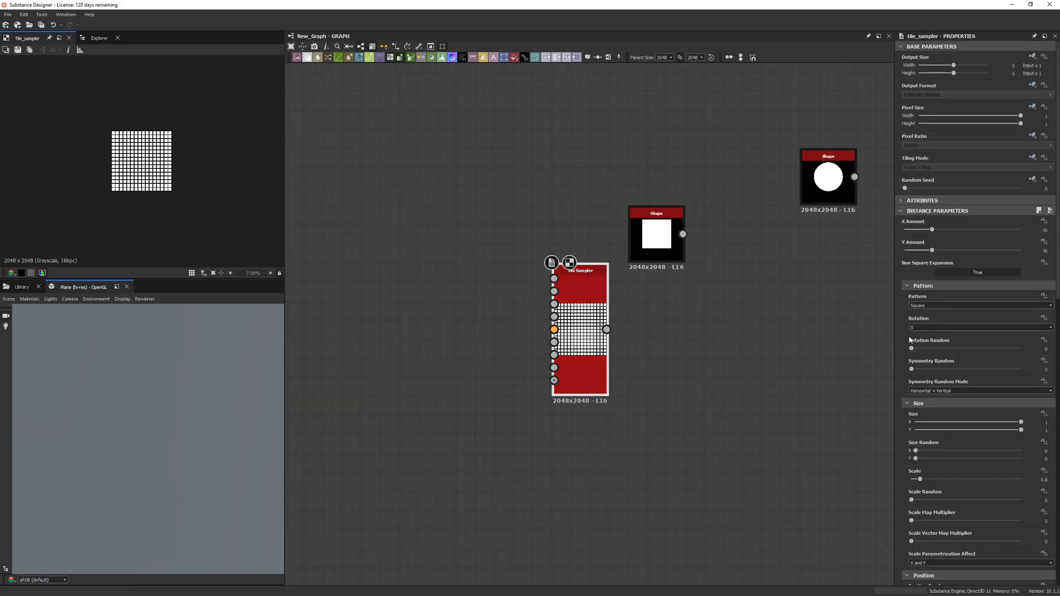
Step: Set the Tile Sampler's X and Y Amount to 2 and its pattern to Pattern Input
double_click(1035, 250)
text(2)
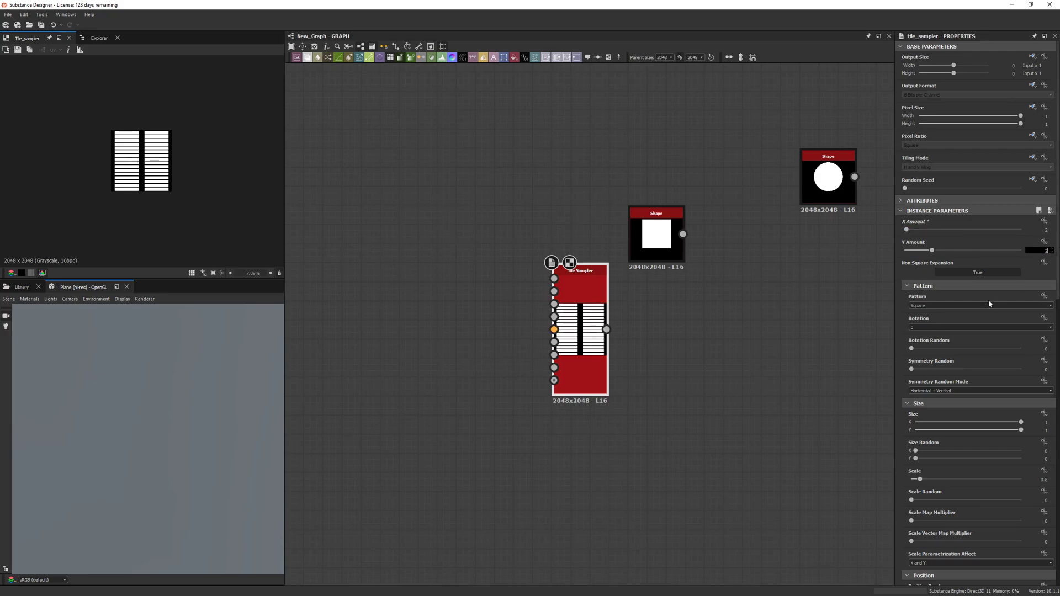
click(988, 304)
click(962, 313)
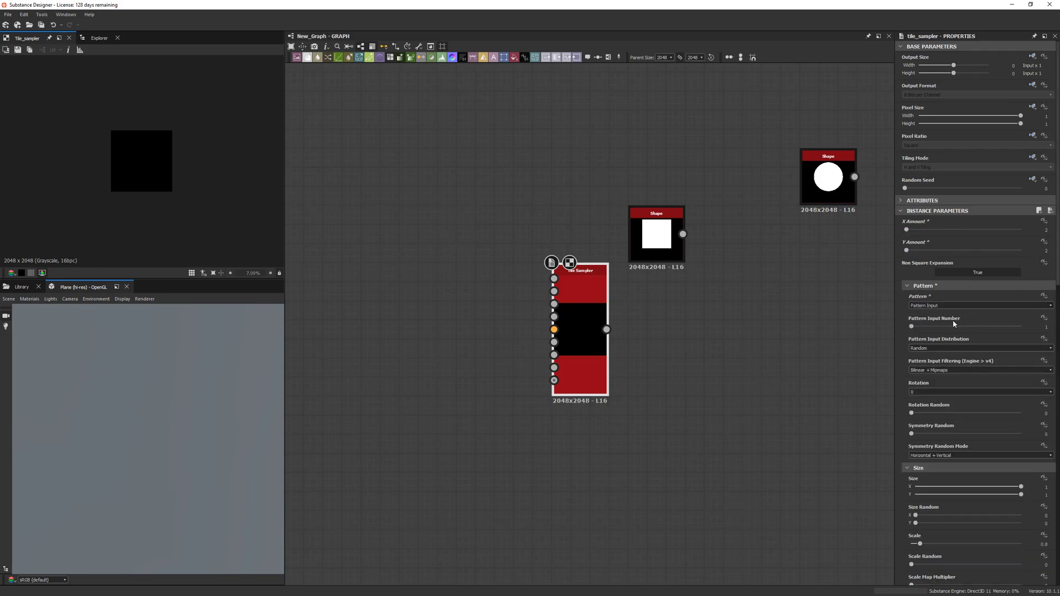
Step: Set the Tile Sampler's Pattern Input Number to 4, its distribution to Pattern Number and its Scale to 1
text(4)
click(985, 347)
click(945, 362)
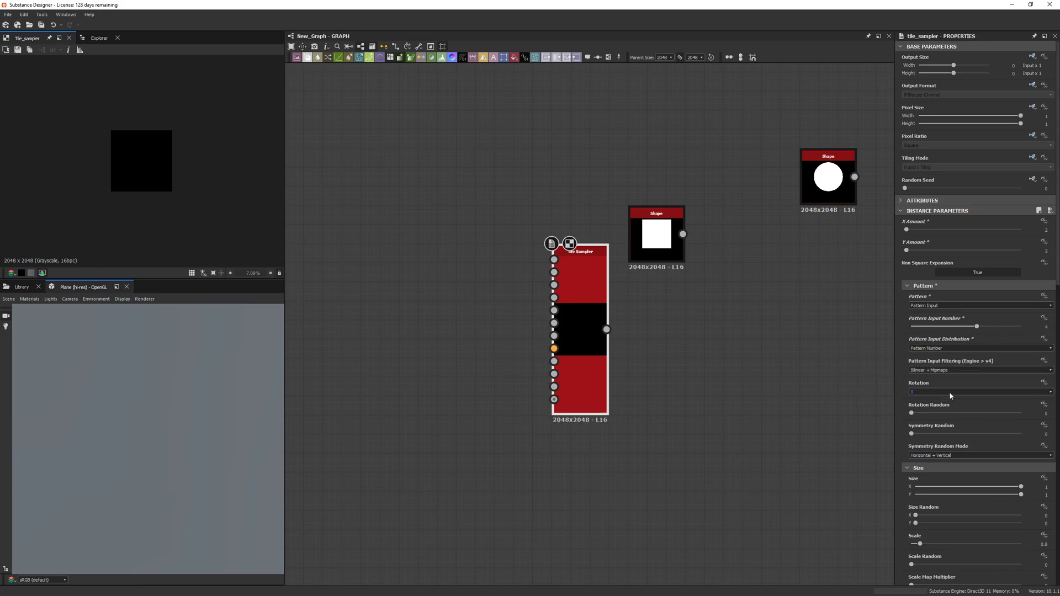
text(1)
key(Return)
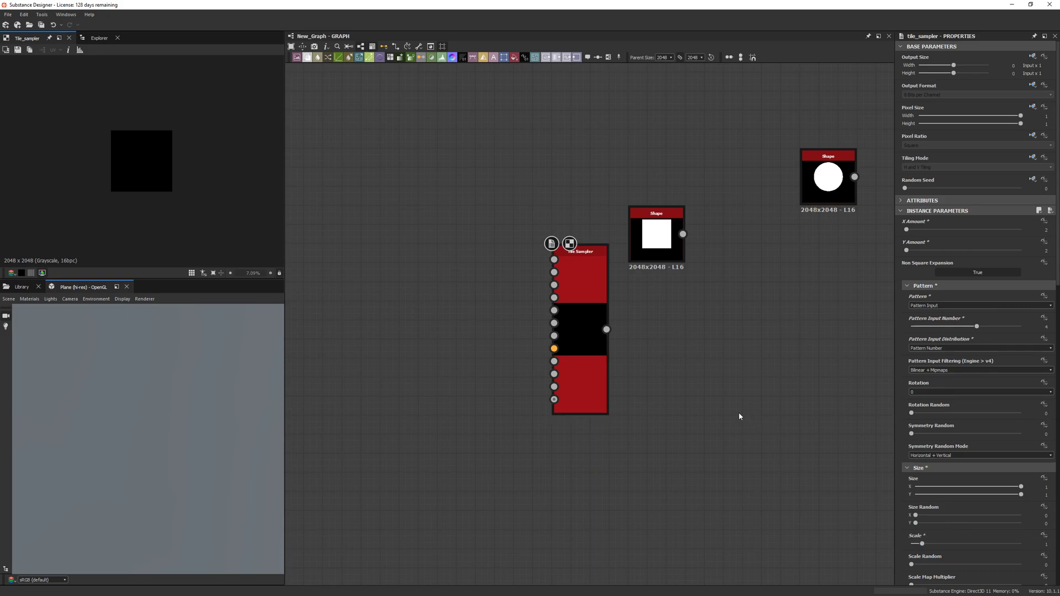
Step: Add a Uniform Color node beside the Tile Sampler and switch it to white Grayscale
key(space)
text(un)
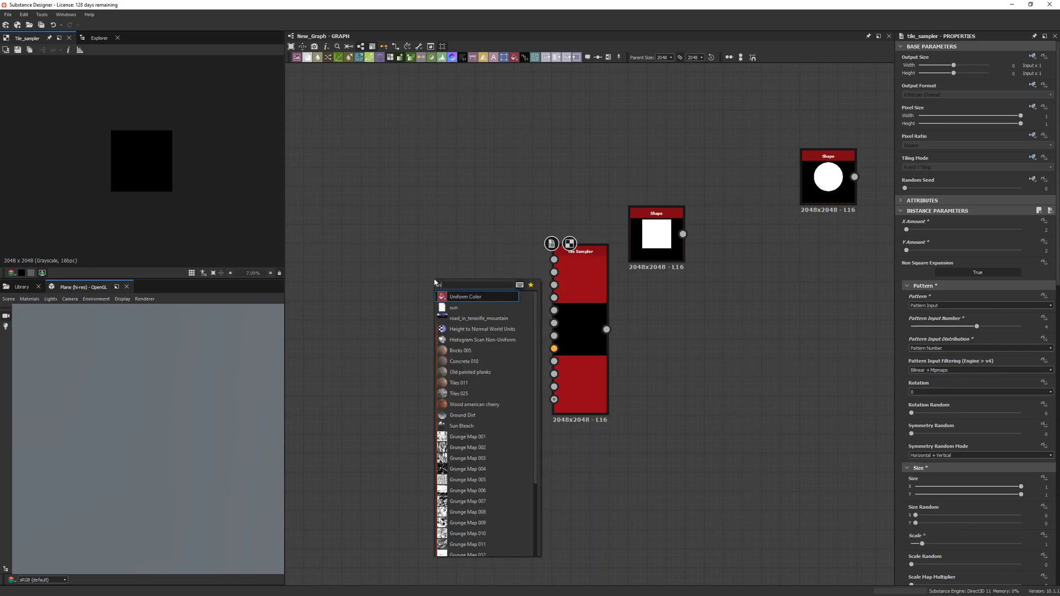
key(Return)
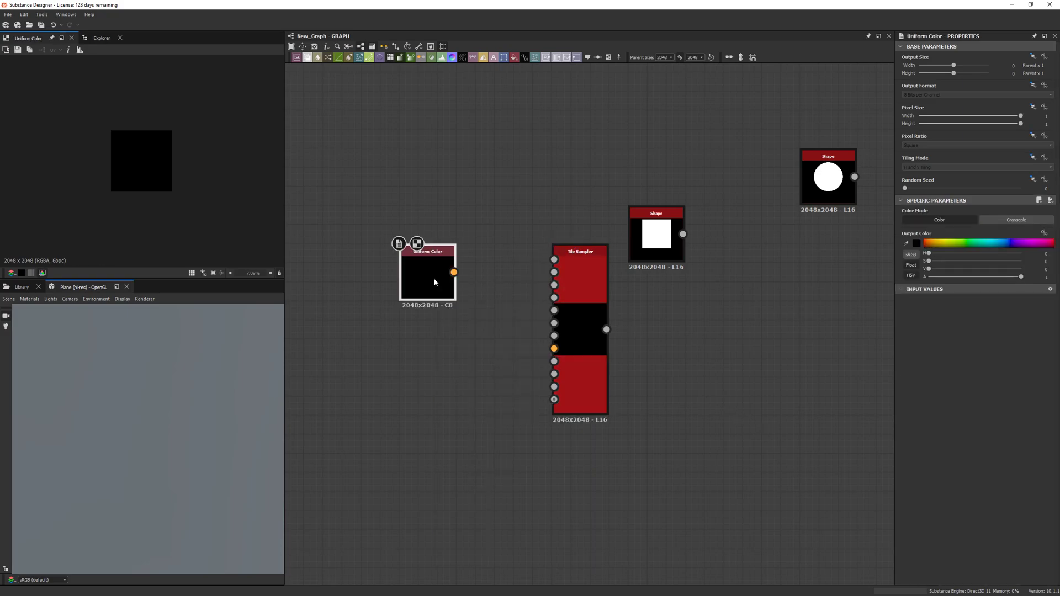
click(1008, 220)
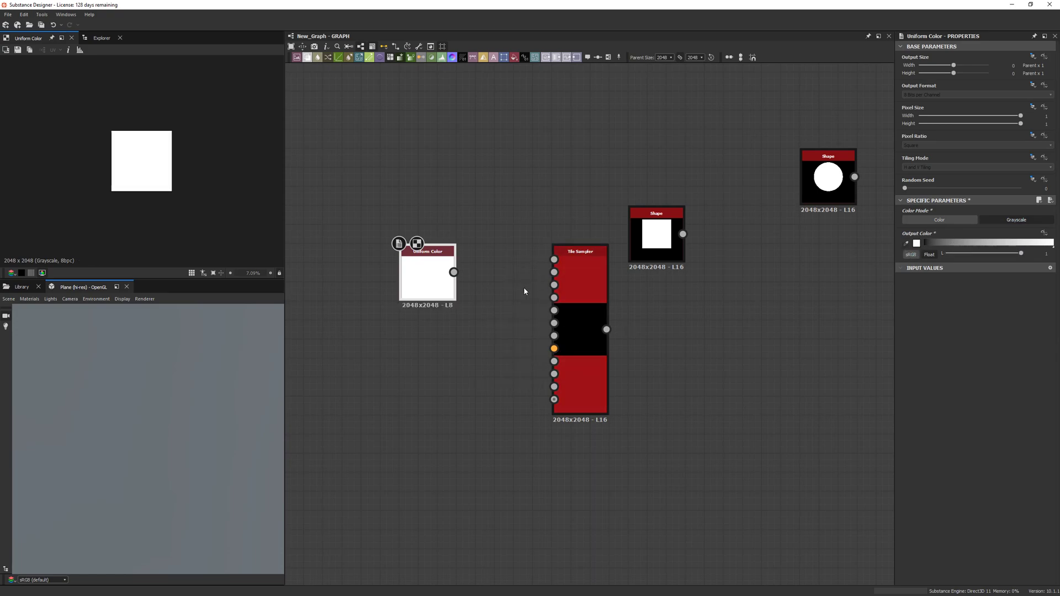
Step: Feed the Uniform Color into the Tile Sampler's four pattern inputs, with a docked Invert Grayscale on the fourth, and preview the sampler
key(space)
key(Return)
drag(554, 298, 485, 320)
key(d)
mouse_move(454, 272)
mouse_down()
mouse_move(554, 259)
mouse_move(554, 272)
mouse_move(454, 272)
mouse_up()
double_click(577, 279)
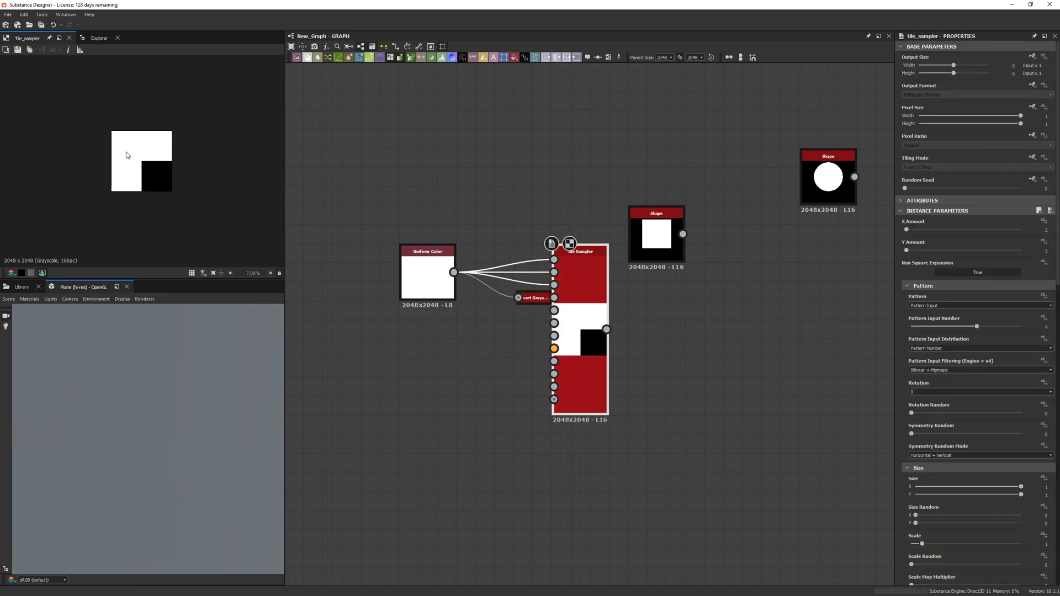
Step: Add a Blend node with the square Shape as foreground and the Tile Sampler as background
middle_drag(671, 254, 582, 270)
click(597, 319)
key(space)
click(595, 358)
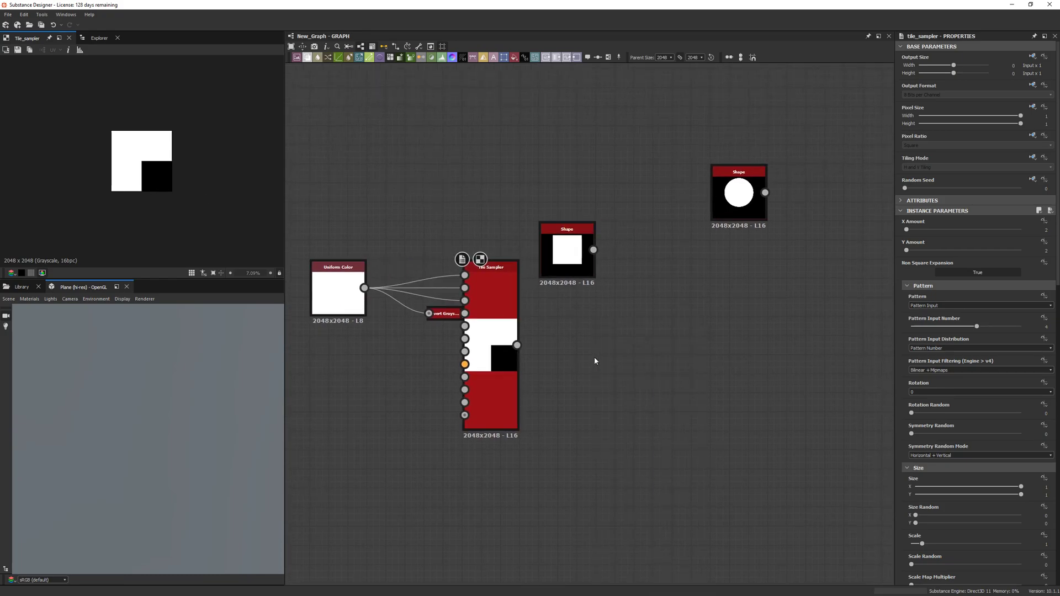
key(b)
drag(579, 351, 517, 345)
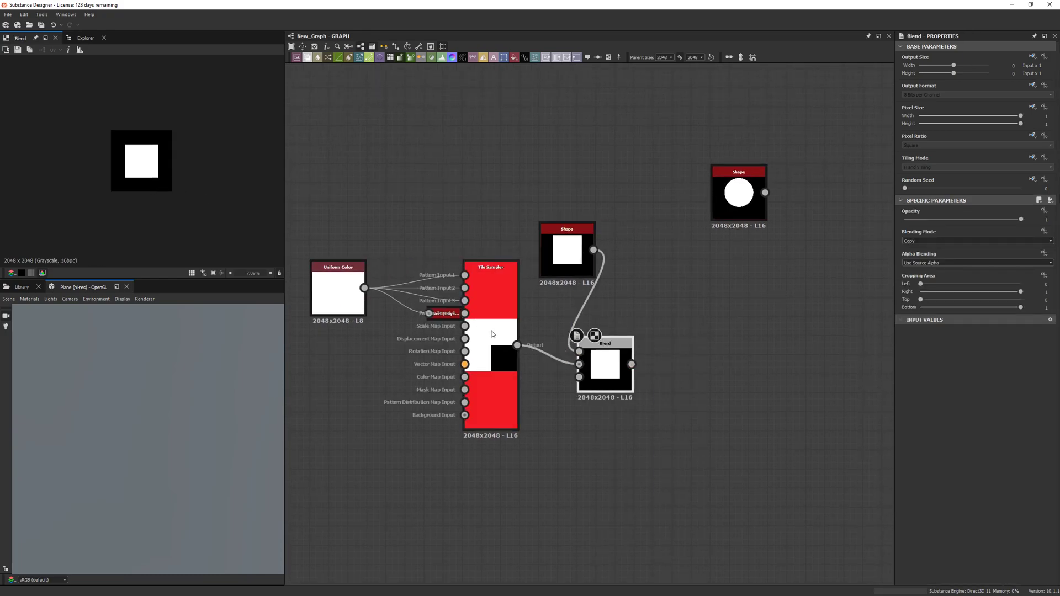
Step: Set the Blend node's blending mode to Multiply and line the node up with the Tile Sampler output
click(920, 244)
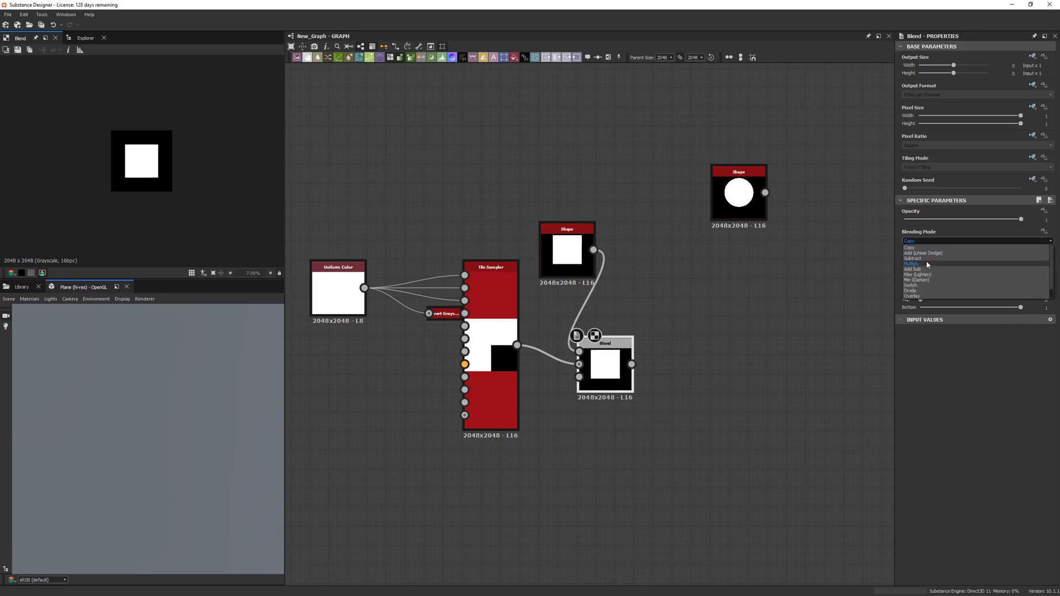
click(924, 260)
drag(614, 362, 653, 342)
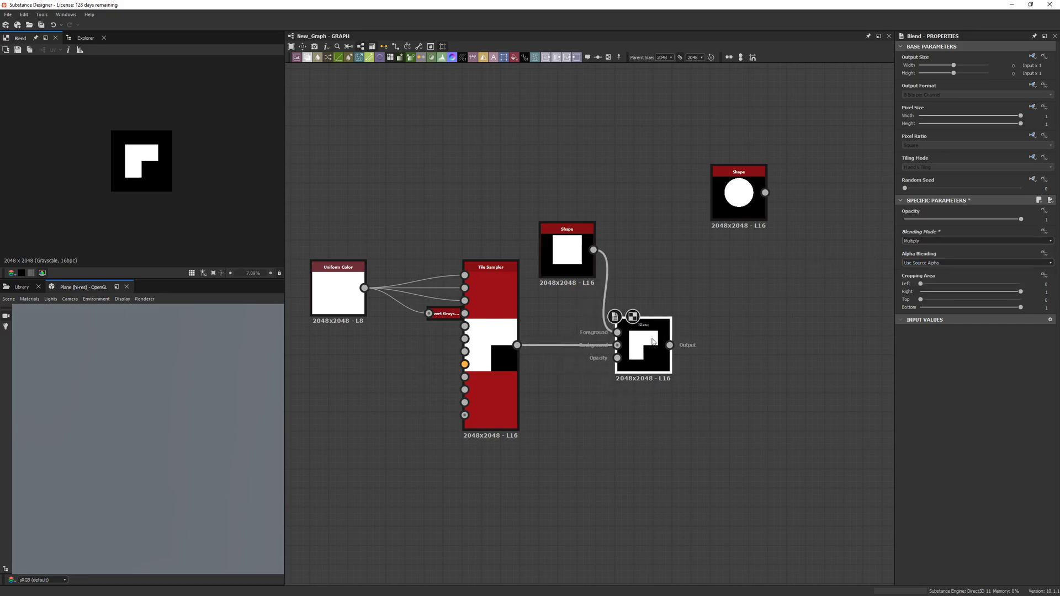
Step: Try the Blend node in Copy mode with the Tile Sampler as foreground and the square Shape as opacity mask
double_click(567, 251)
scroll(626, 290, up, 2)
shift+drag(612, 369, 556, 253)
double_click(673, 360)
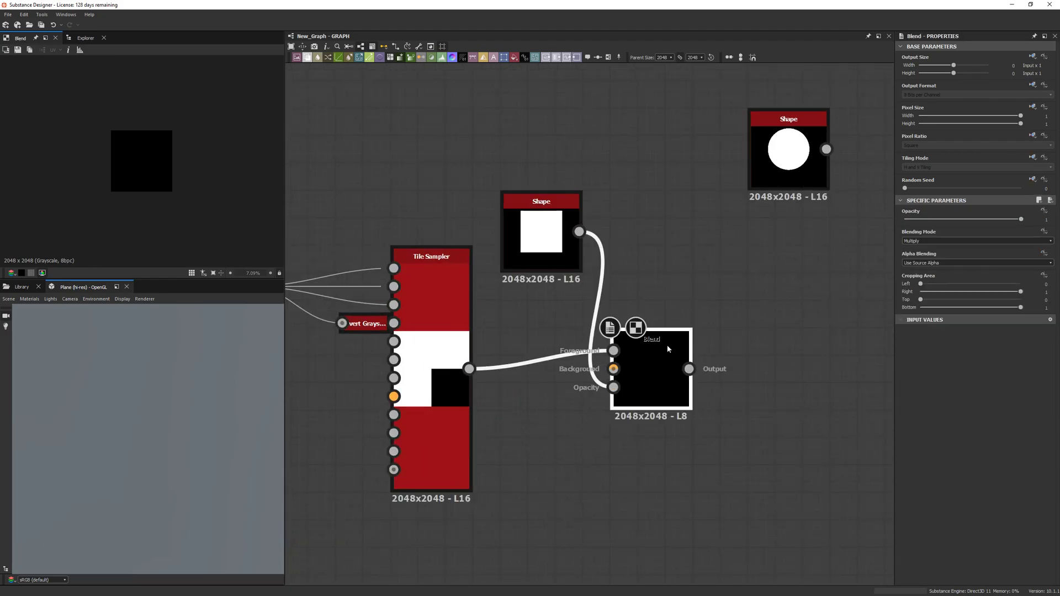
click(939, 240)
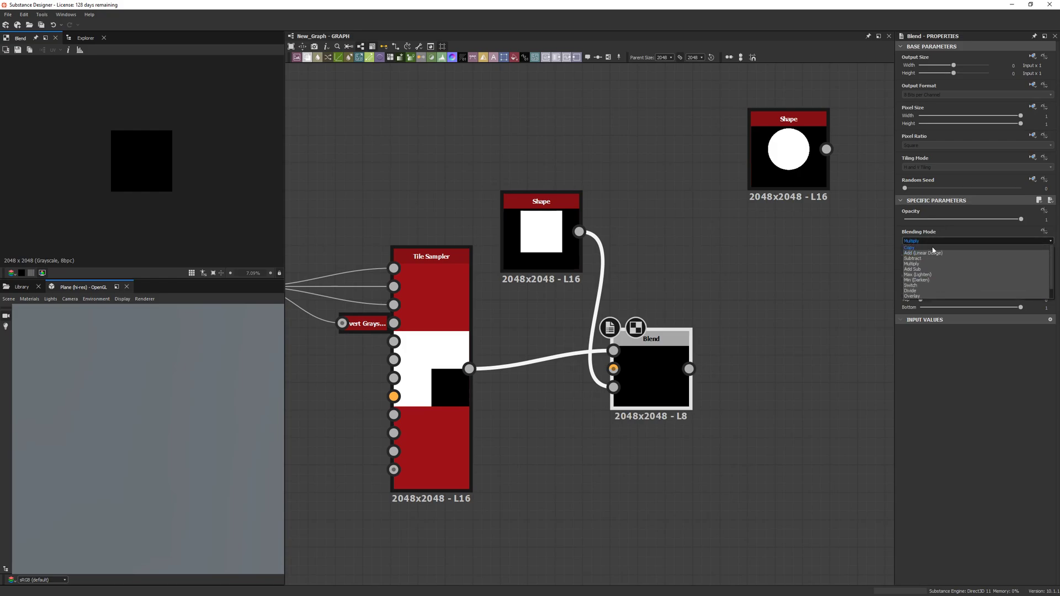
click(928, 248)
Step: Undo the Blend node's rewiring and its switch to Copy mode
key(ctrl+z)
key(ctrl+z)
key(ctrl+z)
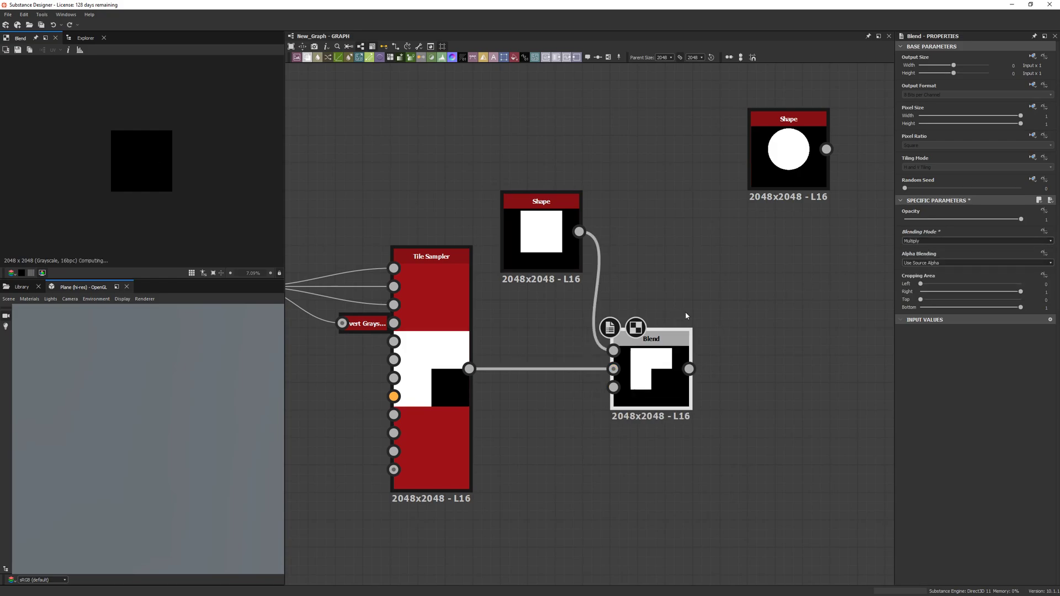
Step: Move the square Shape and disc Shape nodes closer to the Multiply Blend node
scroll(647, 317, down, 3)
drag(580, 278, 588, 310)
scroll(727, 294, down, 3)
middle_drag(723, 296, 677, 283)
scroll(682, 271, up, 2)
drag(654, 232, 607, 262)
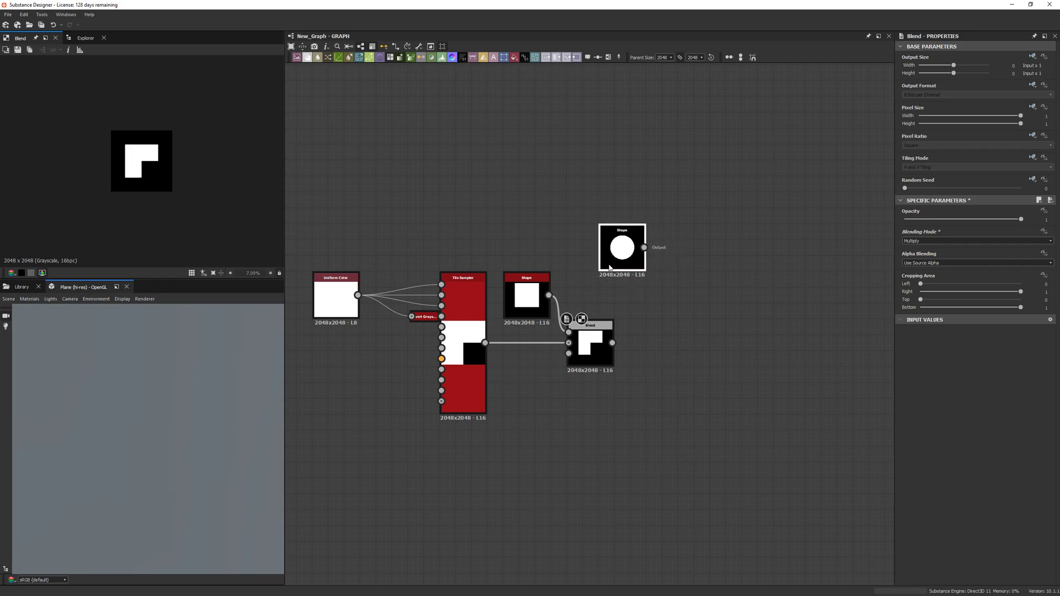
Step: Add a second Blend node in Add (Linear Dodge) mode, with the disc Shape as foreground and the first Blend as background
click(650, 345)
key(space)
text(ble)
key(Return)
drag(633, 333, 701, 320)
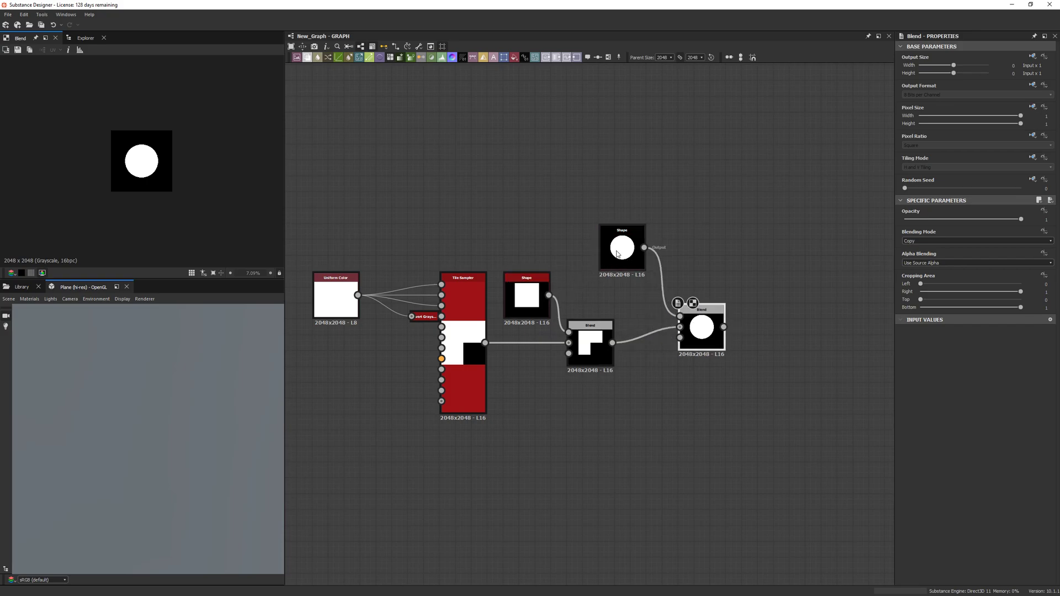
click(911, 242)
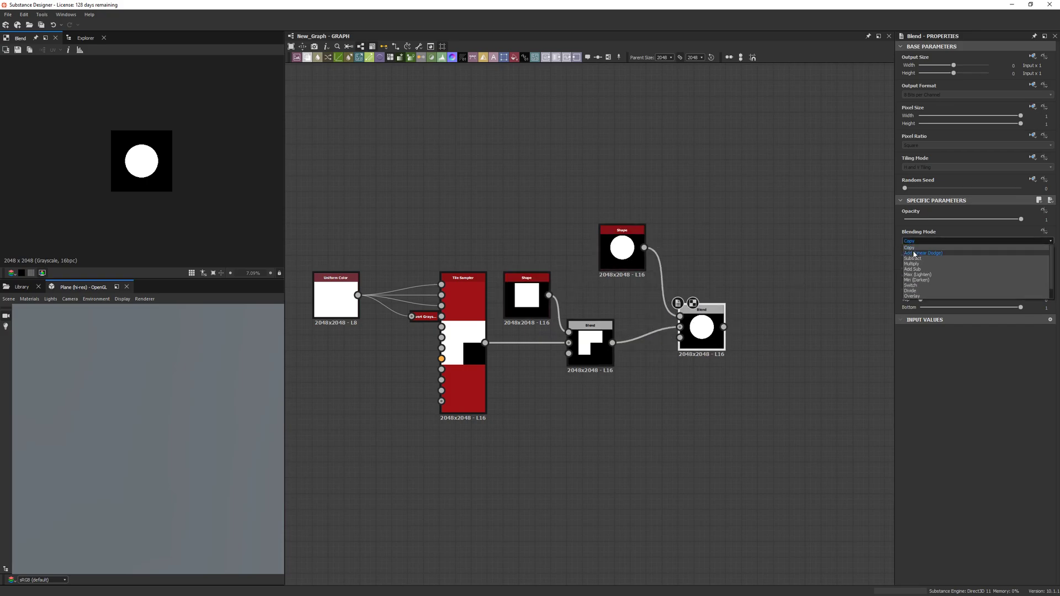
click(911, 264)
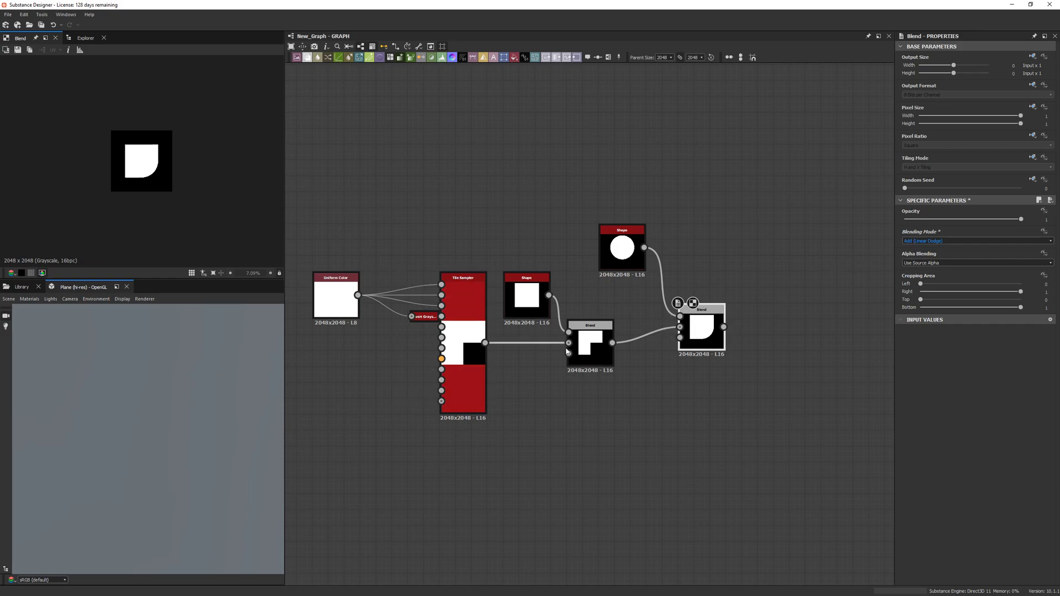
Step: Compare the previews of the first and second Blend nodes
double_click(590, 360)
scroll(152, 172, up, 3)
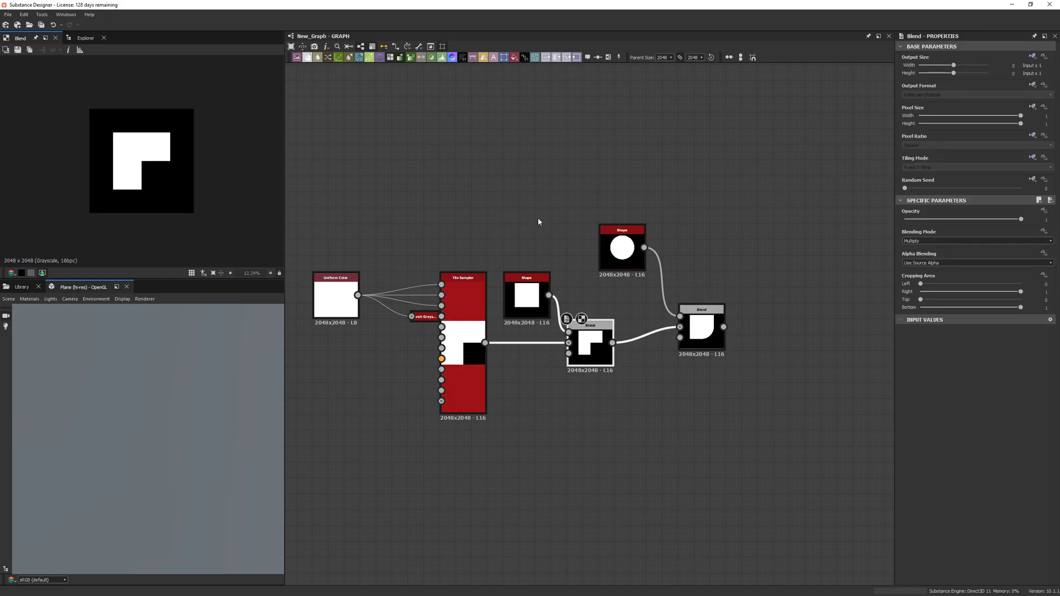
double_click(701, 330)
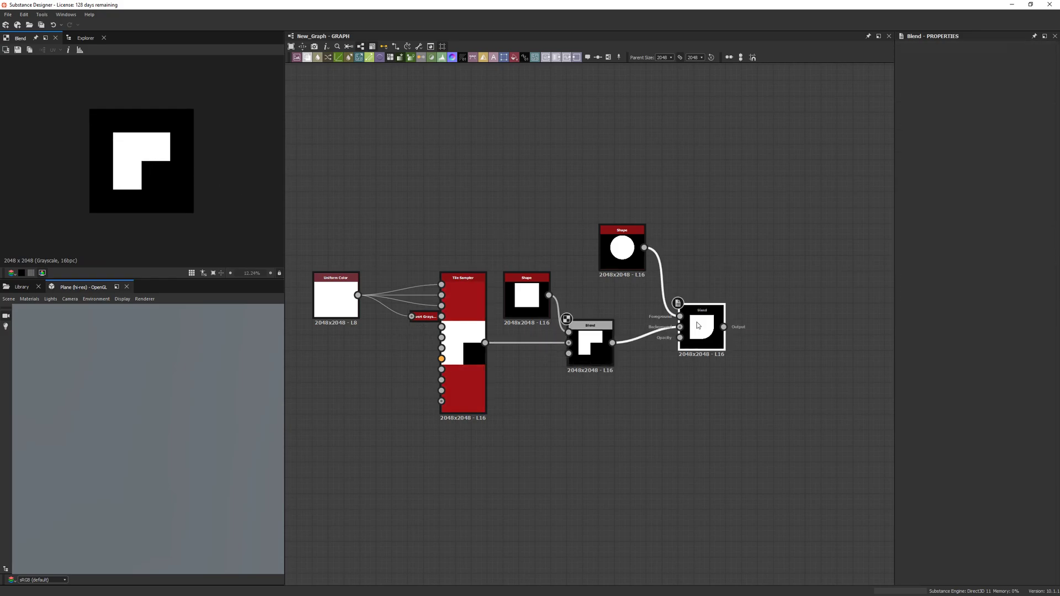
Step: Try a different default for the graph's Scale input parameter and undo the change
click(776, 419)
scroll(857, 375, up, 1)
click(905, 570)
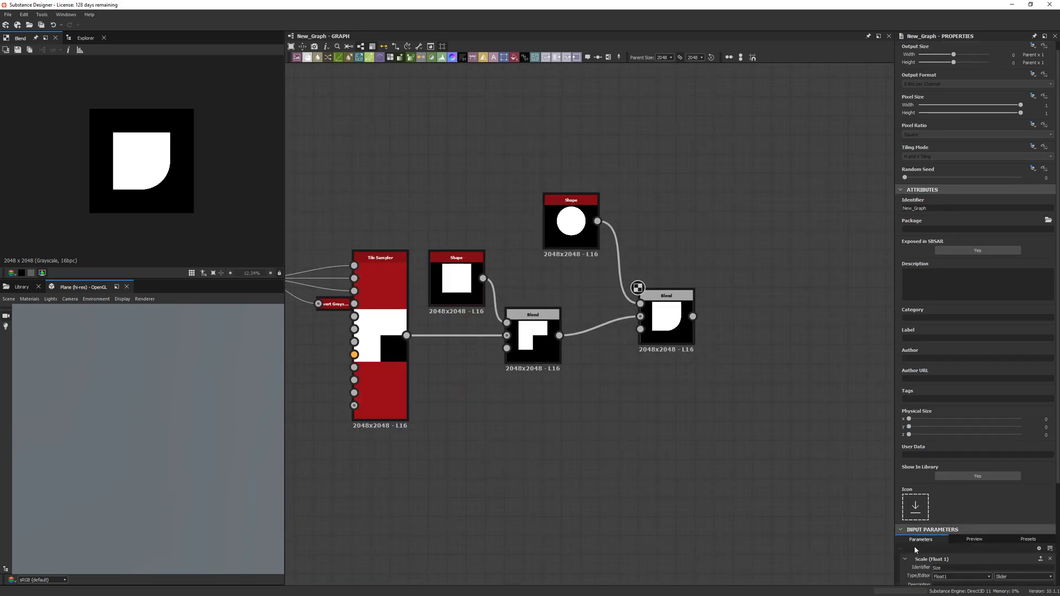
scroll(964, 511, down, 3)
drag(969, 512, 982, 509)
key(ctrl+z)
key(ctrl+z)
key(ctrl+z)
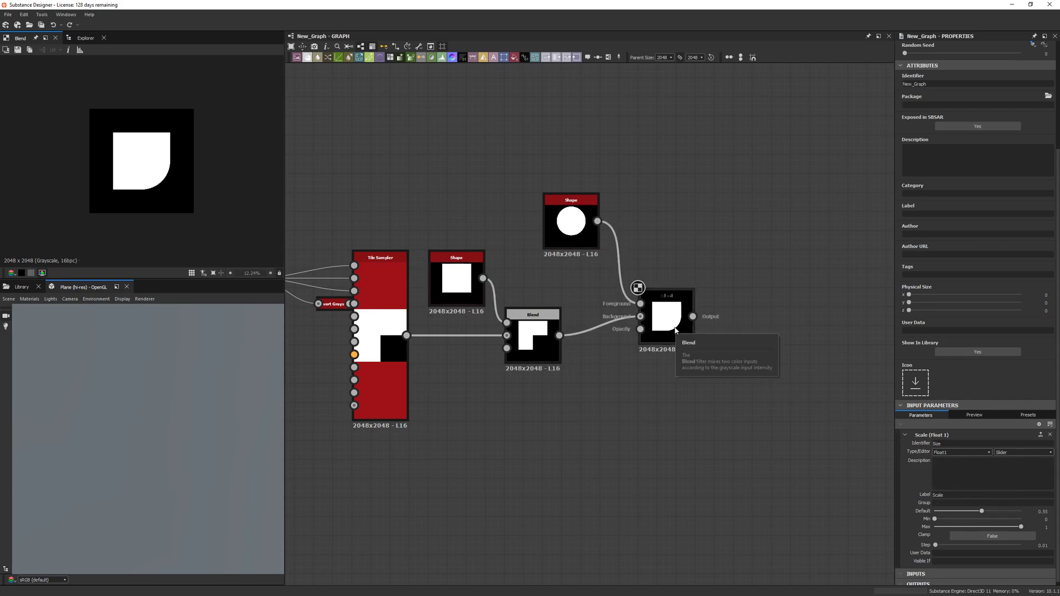
Step: Add a Safe Transform Grayscale node in the free space beyond the second Blend node
click(573, 222)
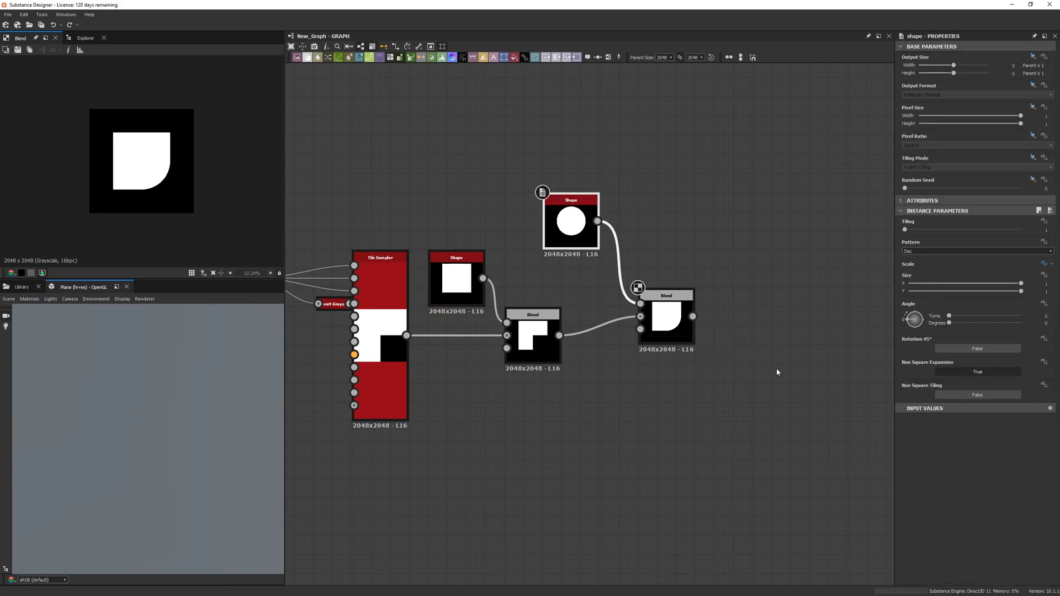
middle_drag(783, 340, 671, 369)
click(682, 329)
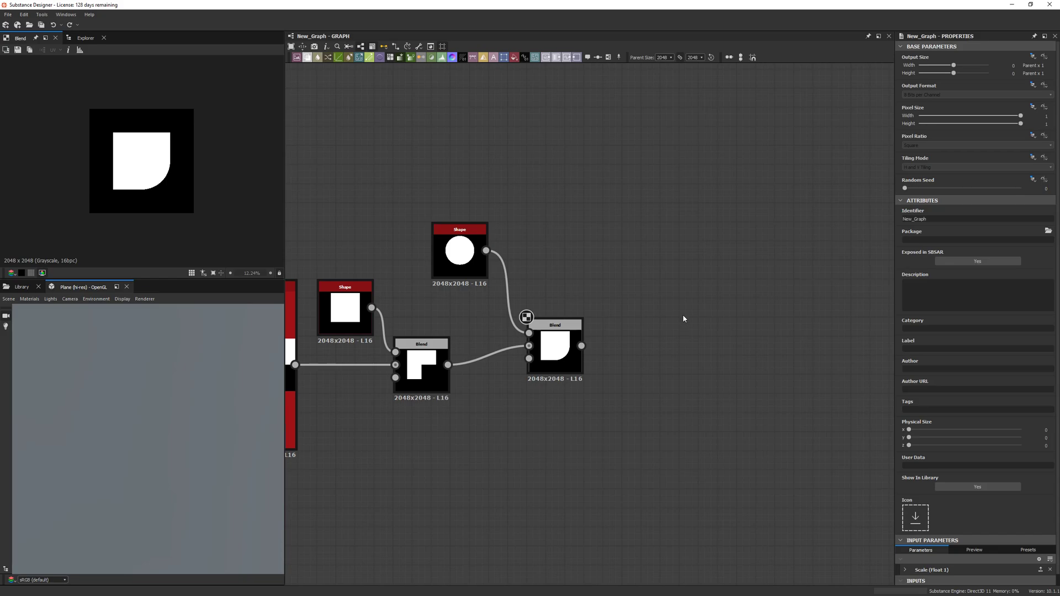
middle_drag(678, 289, 650, 304)
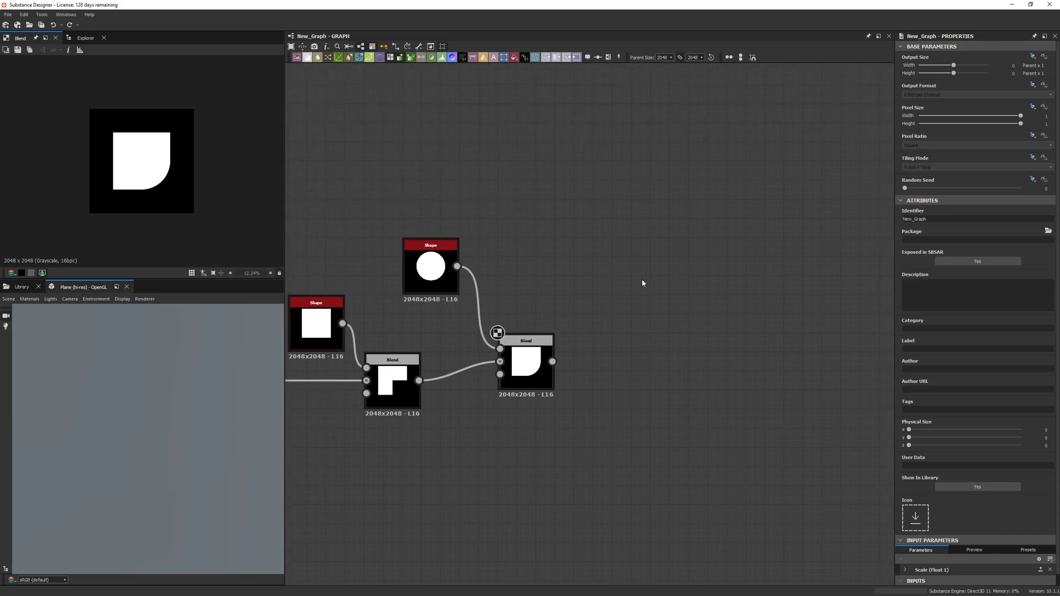
key(space)
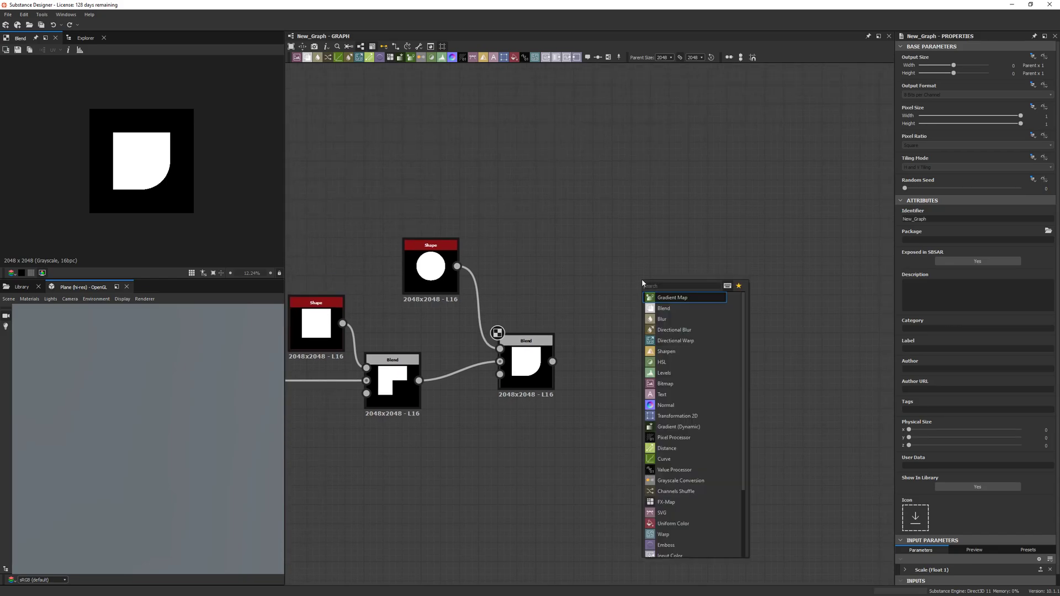
text(s)
key(BackSpace)
text(safe)
key(Down)
key(Return)
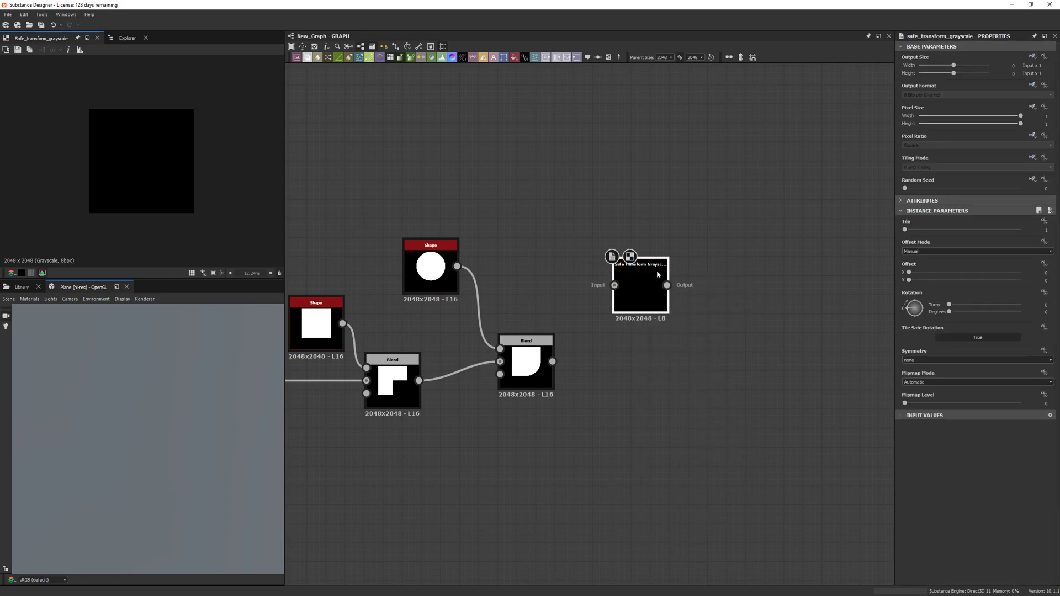
Step: Feed the second Blend's output into the Safe Transform Grayscale node, duplicate the node and line both up in series
drag(614, 285, 667, 343)
key(ctrl+d)
drag(649, 346, 630, 369)
drag(737, 331, 697, 370)
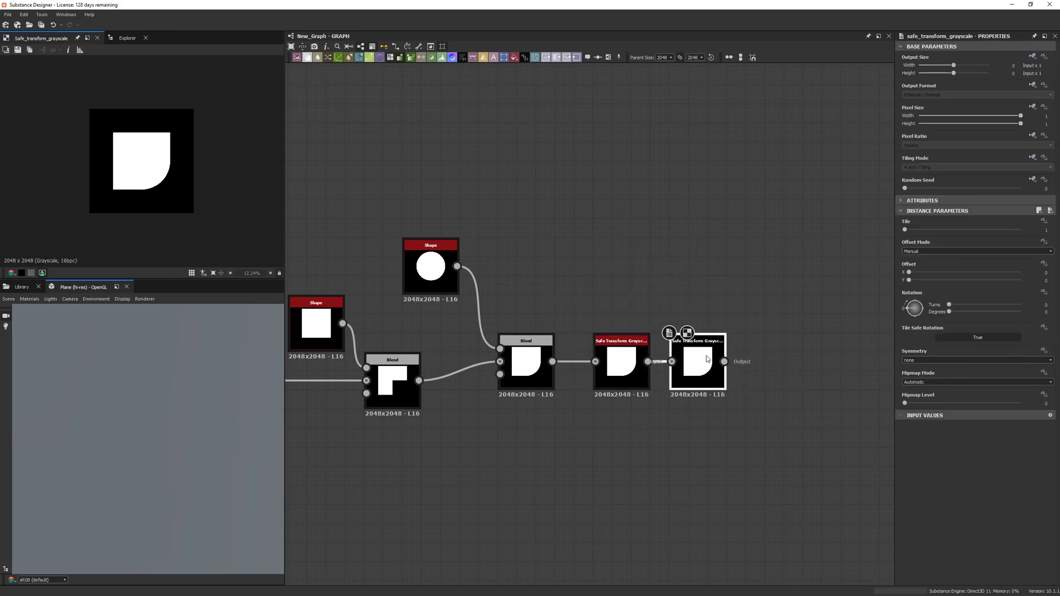
Step: Set the second Safe Transform Grayscale node's offset to 0.5 in both X and Y
double_click(1046, 272)
text(.)
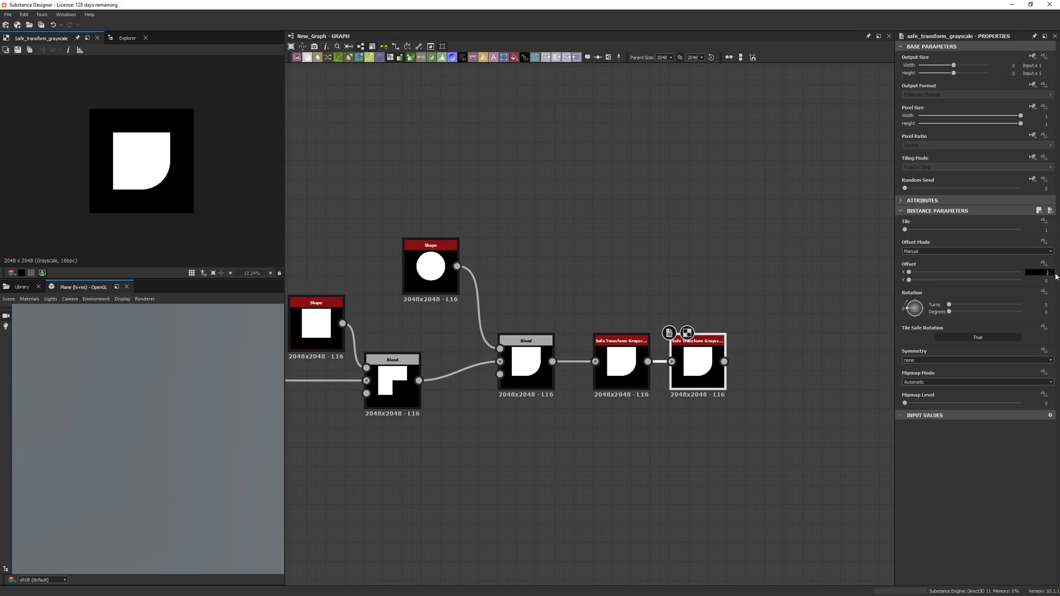
text(5)
key(Tab)
text(.5)
key(Return)
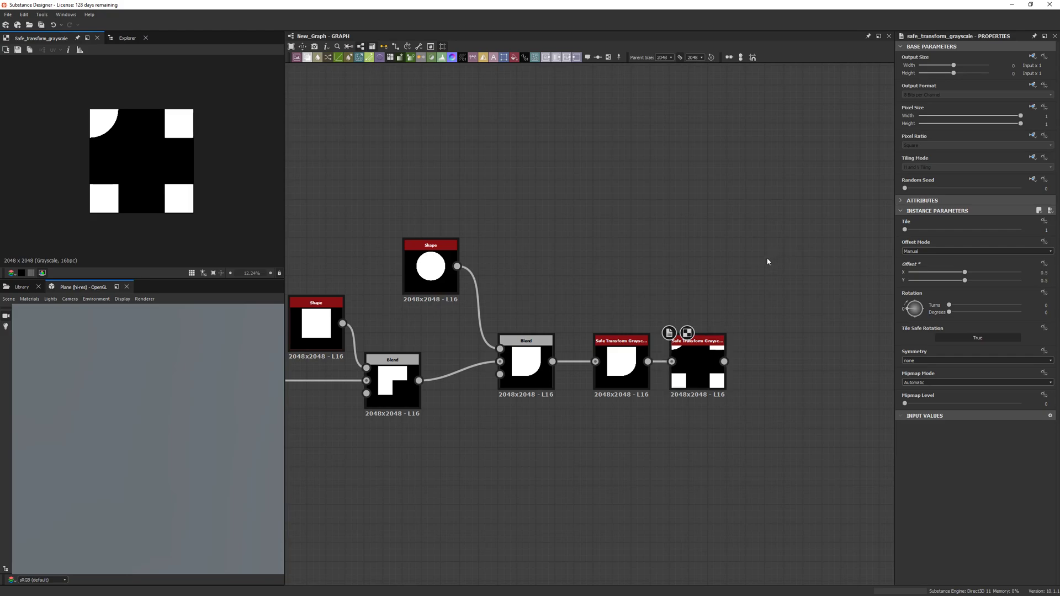
Step: Create an empty function for the first Safe Transform node's Offset and add a Get Float node reading Size
click(650, 337)
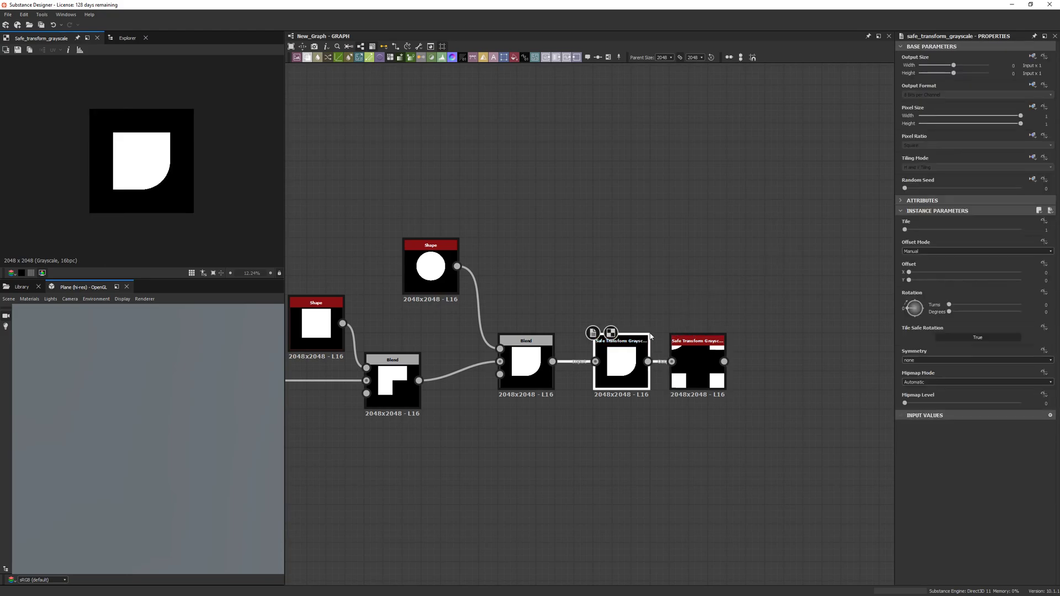
click(1043, 265)
click(1016, 300)
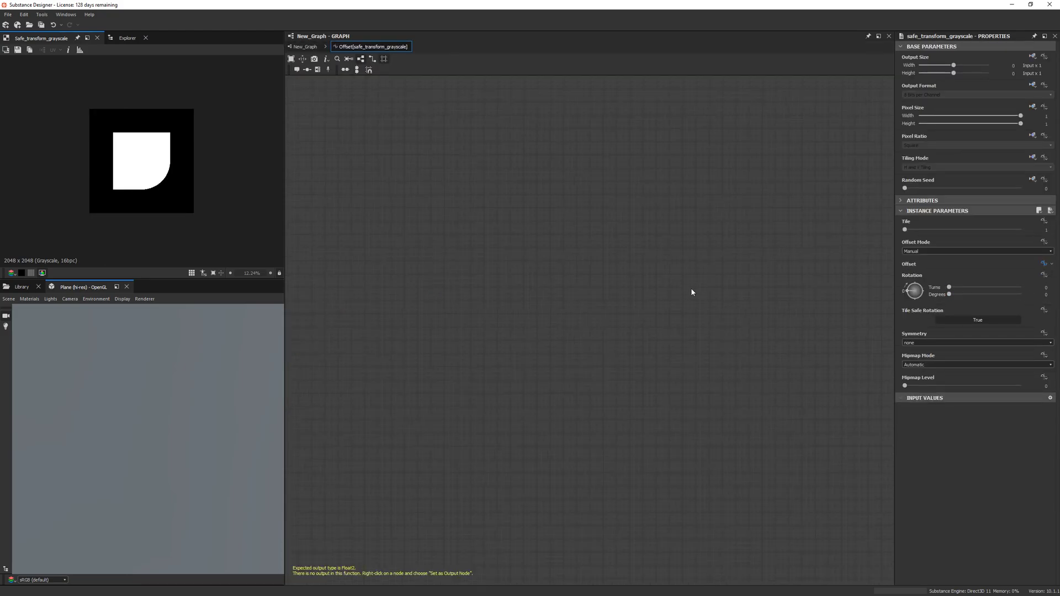
right_click(591, 295)
click(588, 291)
key(space)
text(get)
key(Return)
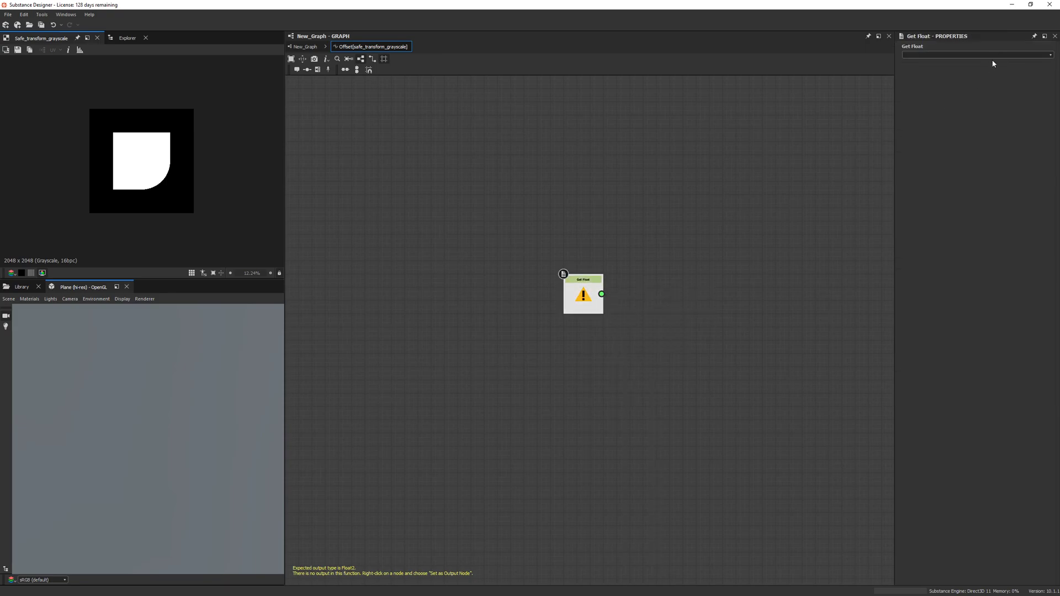
click(1052, 56)
click(1018, 67)
Step: Add a Float constant with the value 2 beneath the Get Float node
key(space)
text(get)
key(Escape)
key(space)
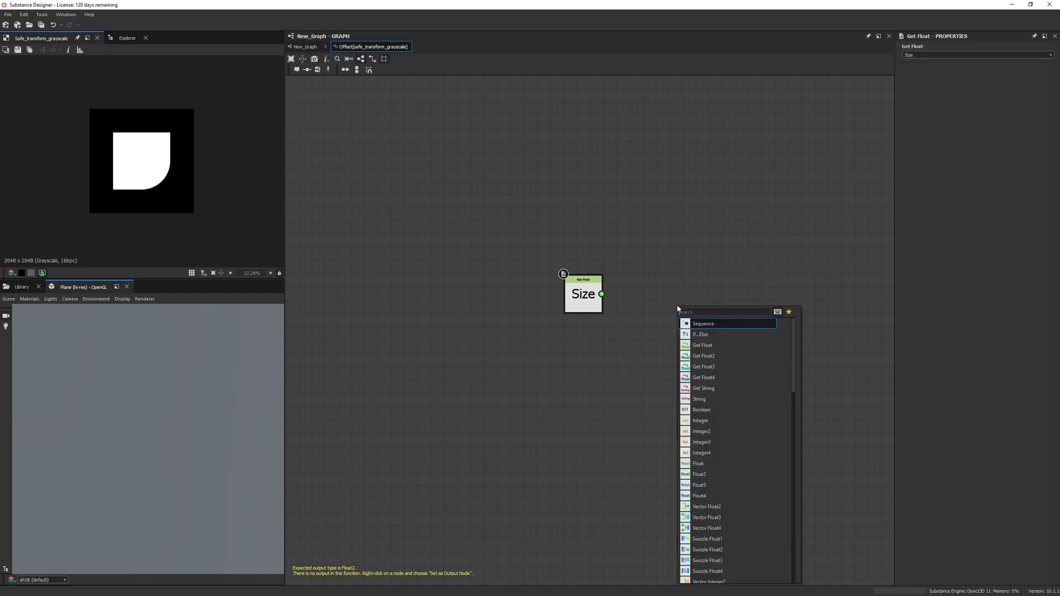
text(f)
key(Return)
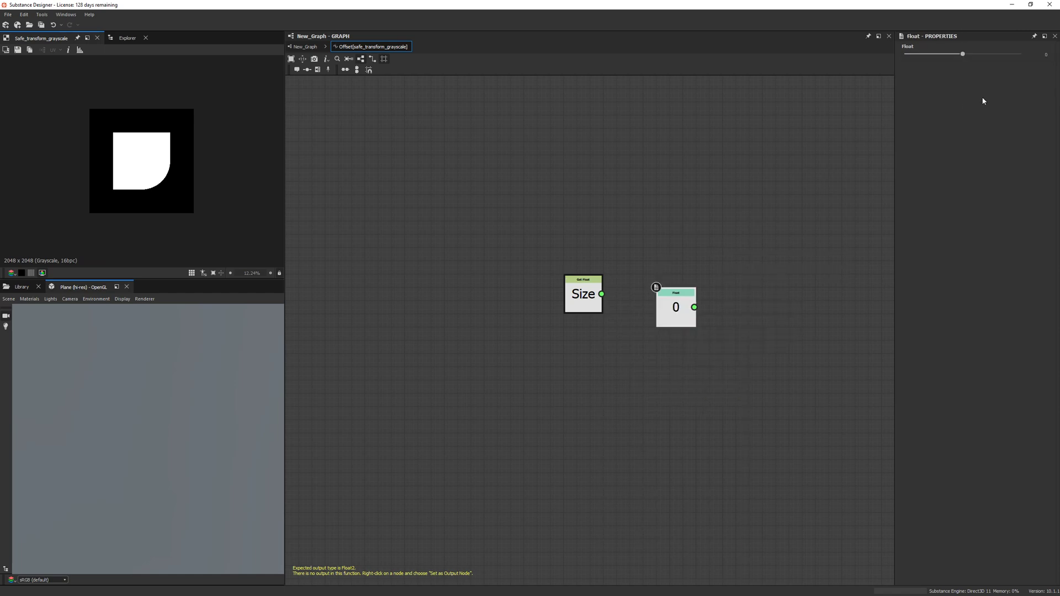
double_click(1044, 53)
text(2)
key(Return)
drag(677, 312, 597, 339)
Step: Add a Division node that divides Size by the constant 2, and align the constant under Size
key(space)
text(div)
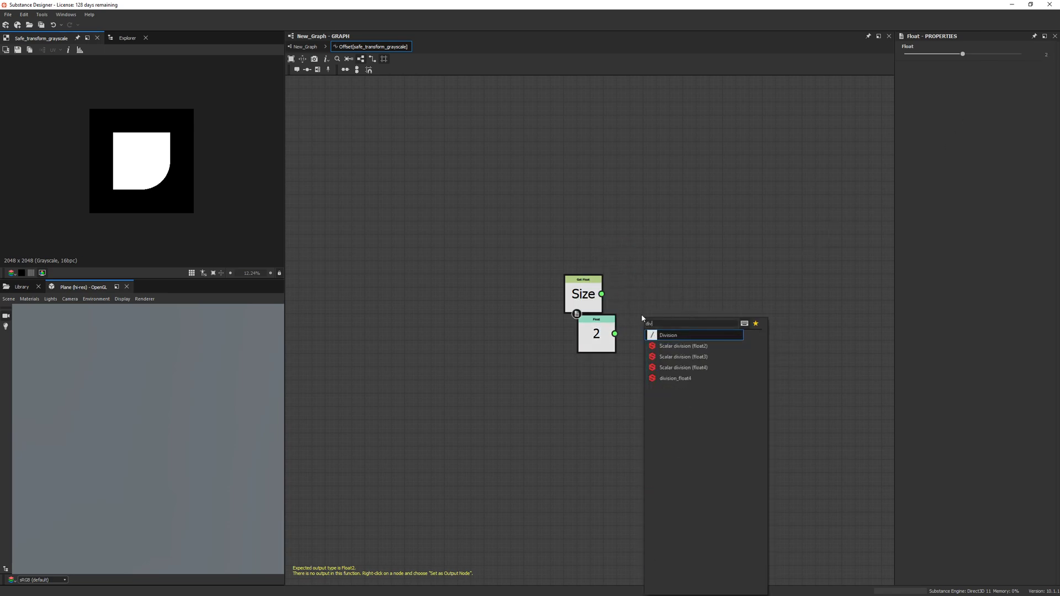
key(Return)
drag(602, 326, 592, 287)
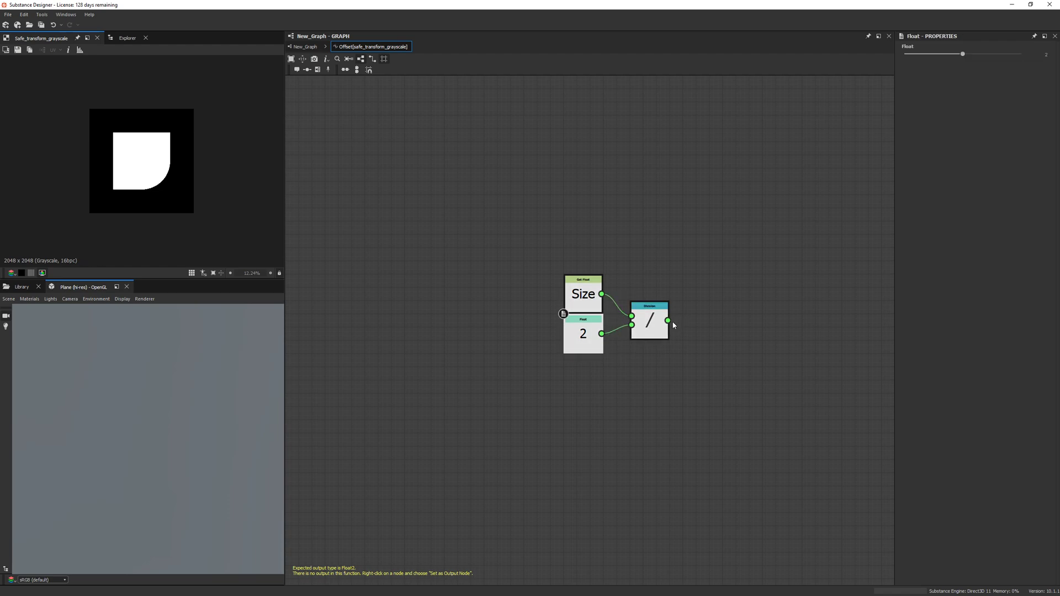
Step: Add a Vector Float2 node with the Division result in both components and set it as the function's output node
scroll(670, 327, up, 2)
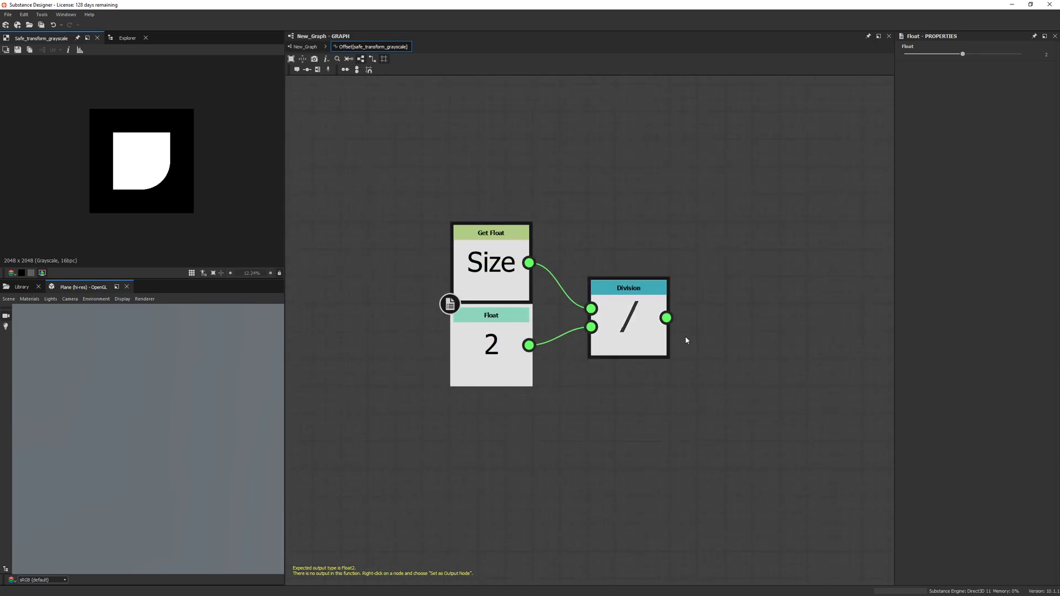
scroll(681, 341, down, 1)
middle_drag(681, 341, 639, 336)
key(space)
scroll(727, 349, down, 5)
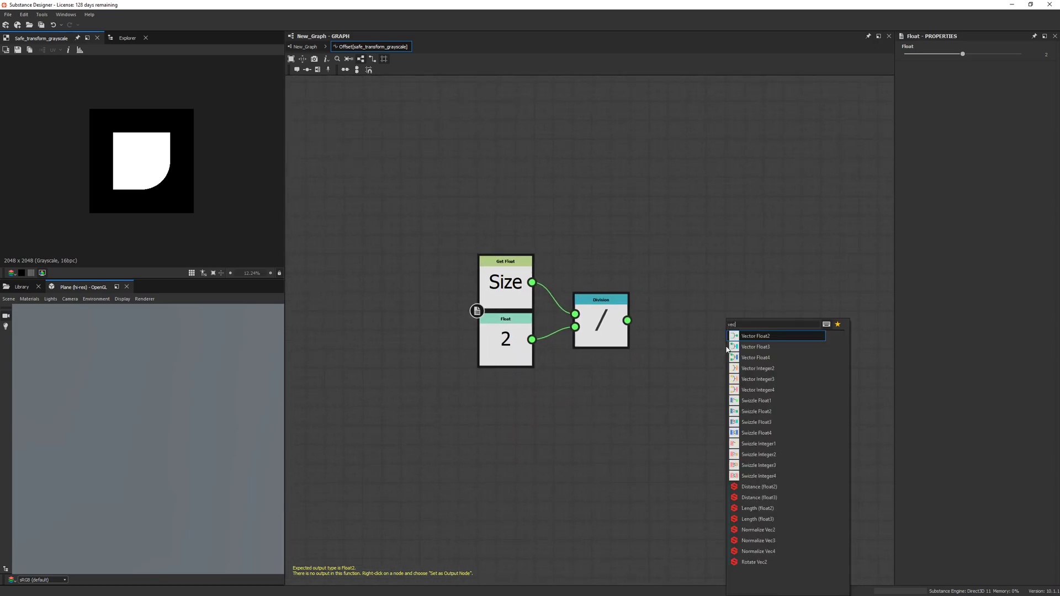
click(727, 346)
drag(628, 321, 702, 321)
right_click(708, 322)
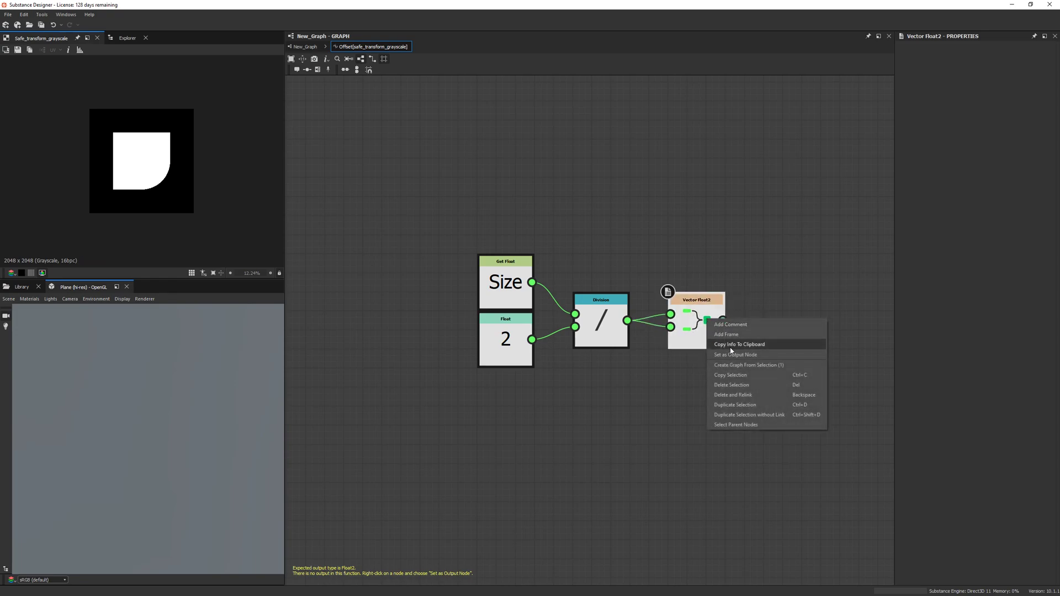
click(735, 354)
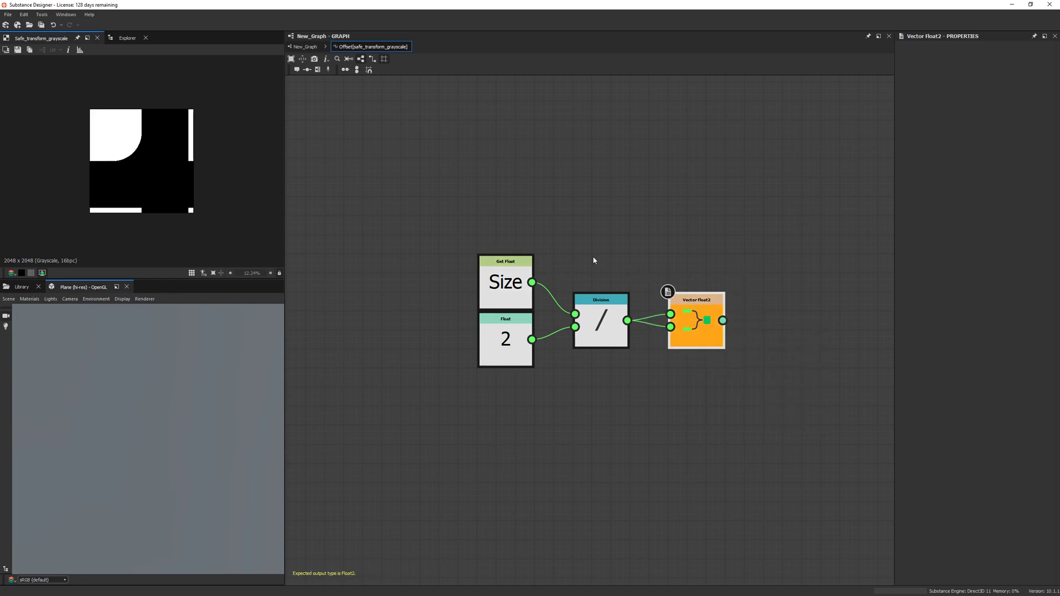
Step: Return to New_Graph and inspect the second Safe Transform node's preview up close
click(305, 48)
double_click(688, 367)
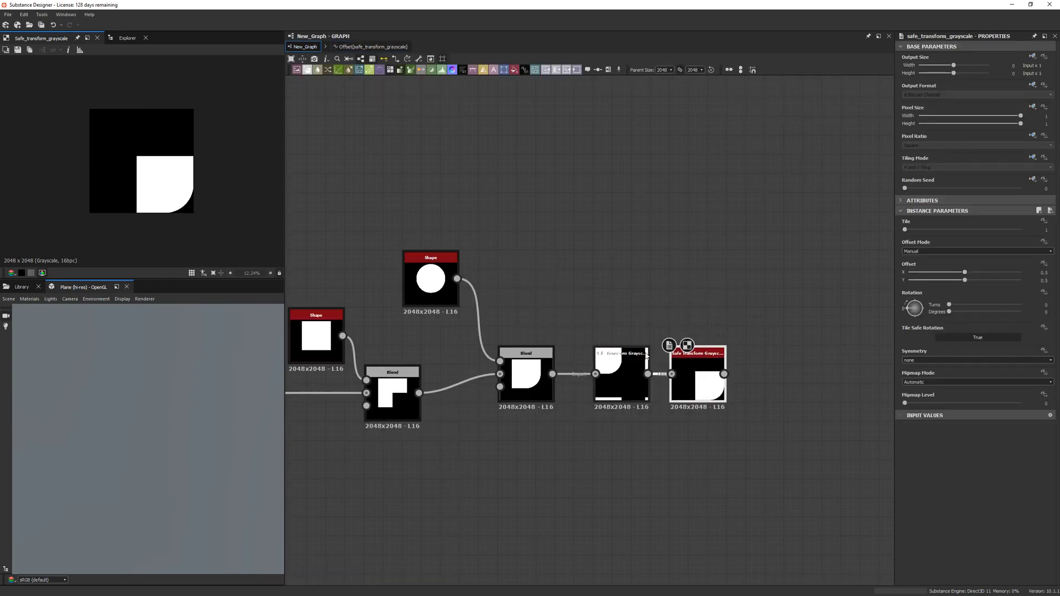
scroll(197, 187, up, 3)
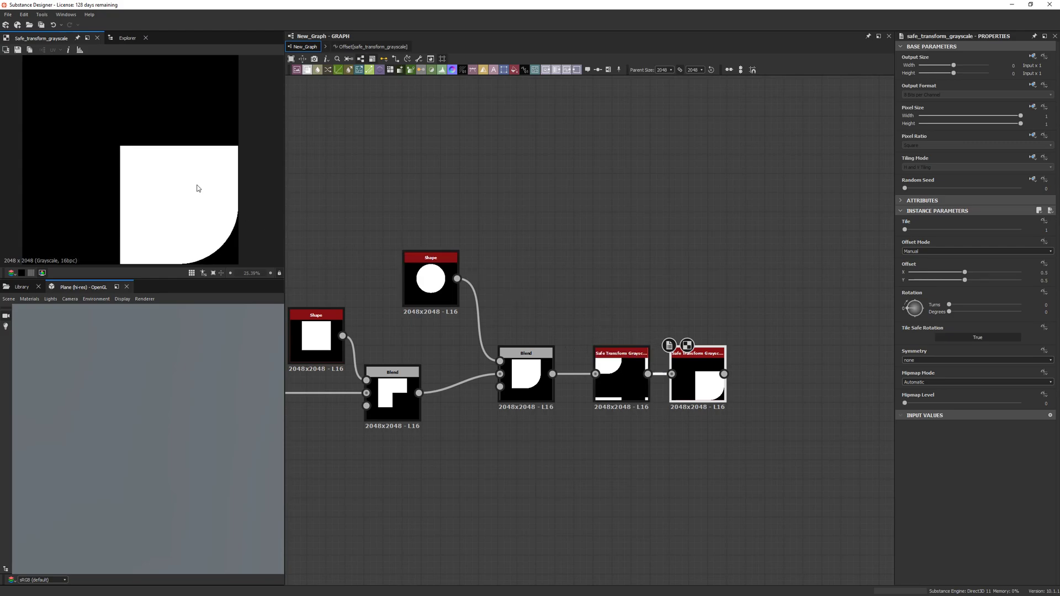
scroll(491, 231, down, 5)
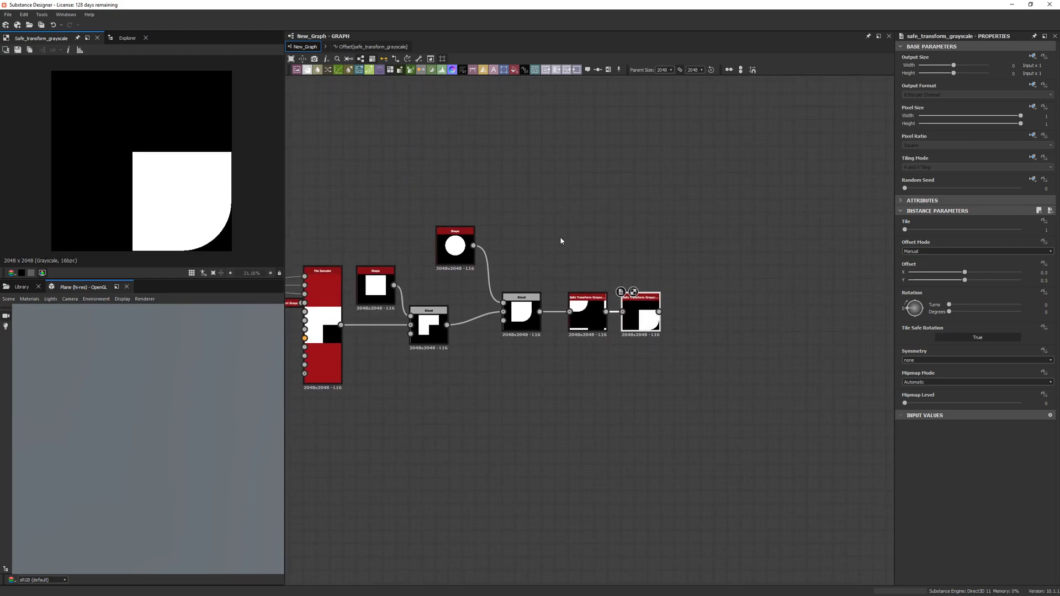
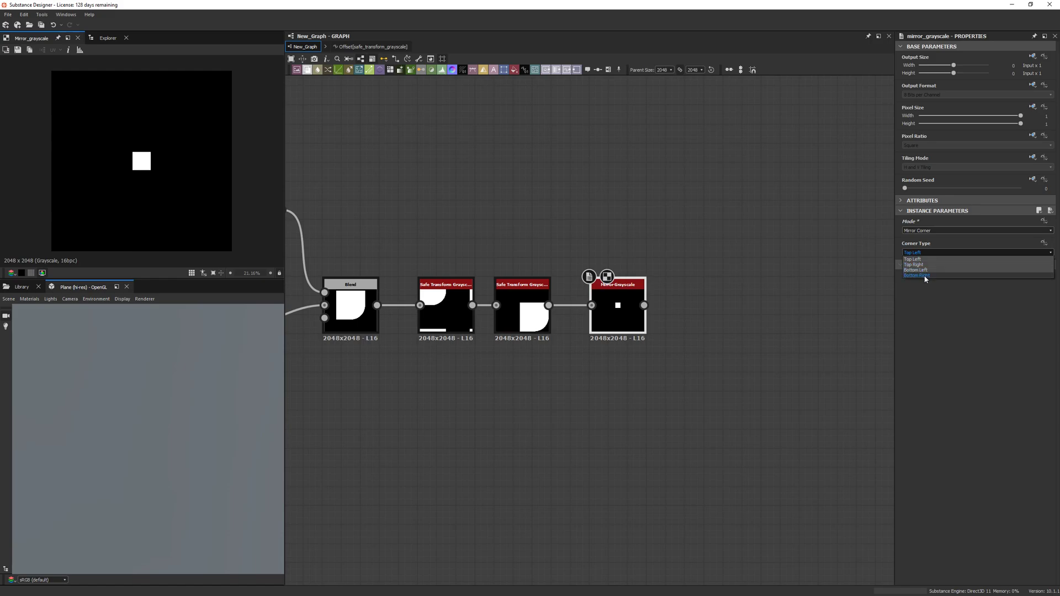
Step: Lower the default of the graph's Scale input parameter to about 0.35
click(666, 387)
scroll(878, 390, down, 2)
scroll(928, 436, down, 1)
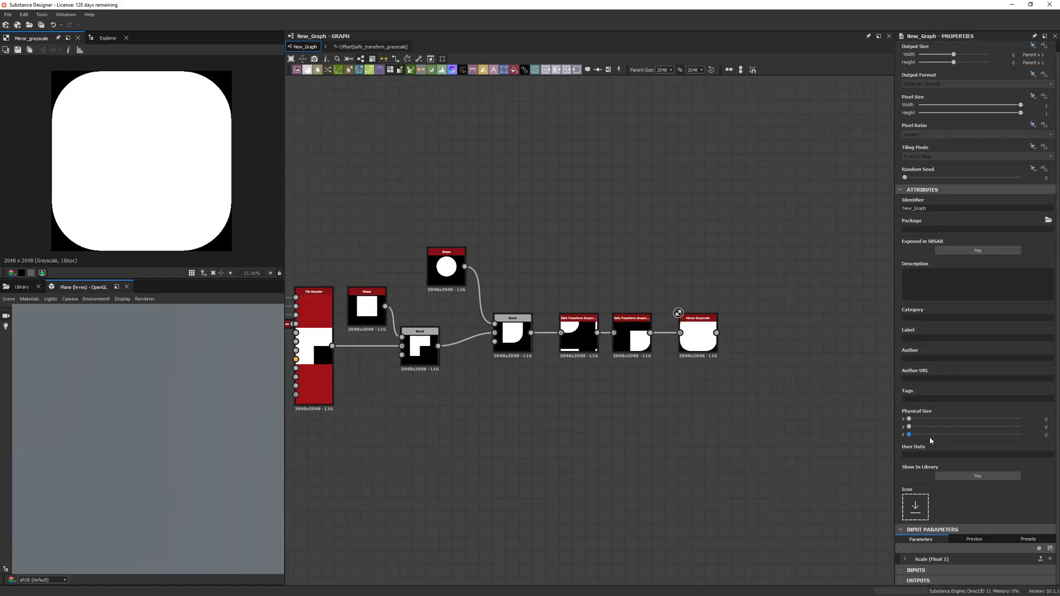
click(905, 559)
scroll(917, 552, down, 2)
drag(983, 561, 966, 561)
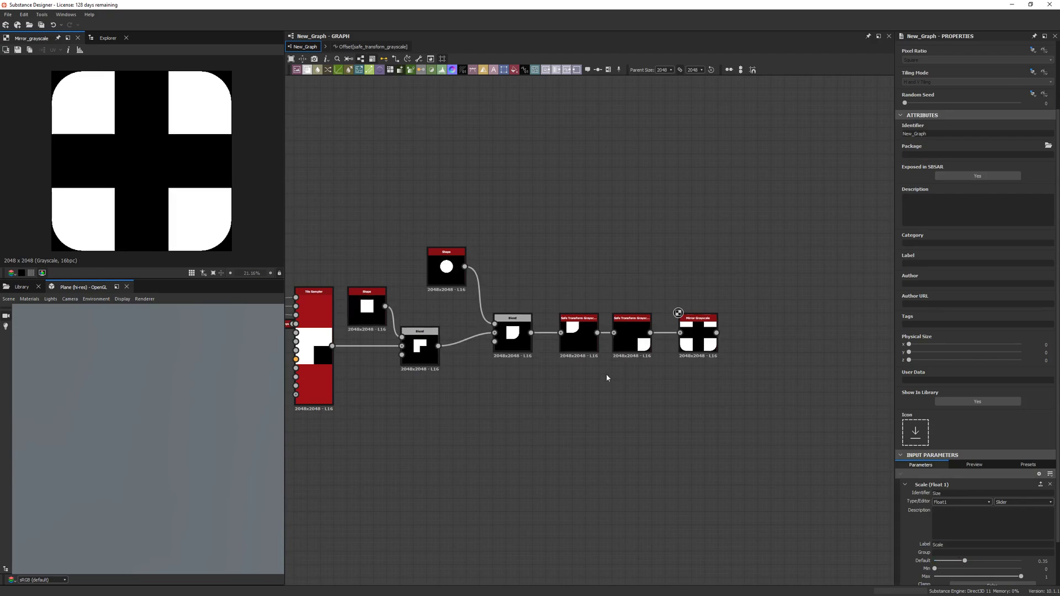
Step: Preview the second Blend node and the first Safe Transform node at the reduced scale
click(511, 326)
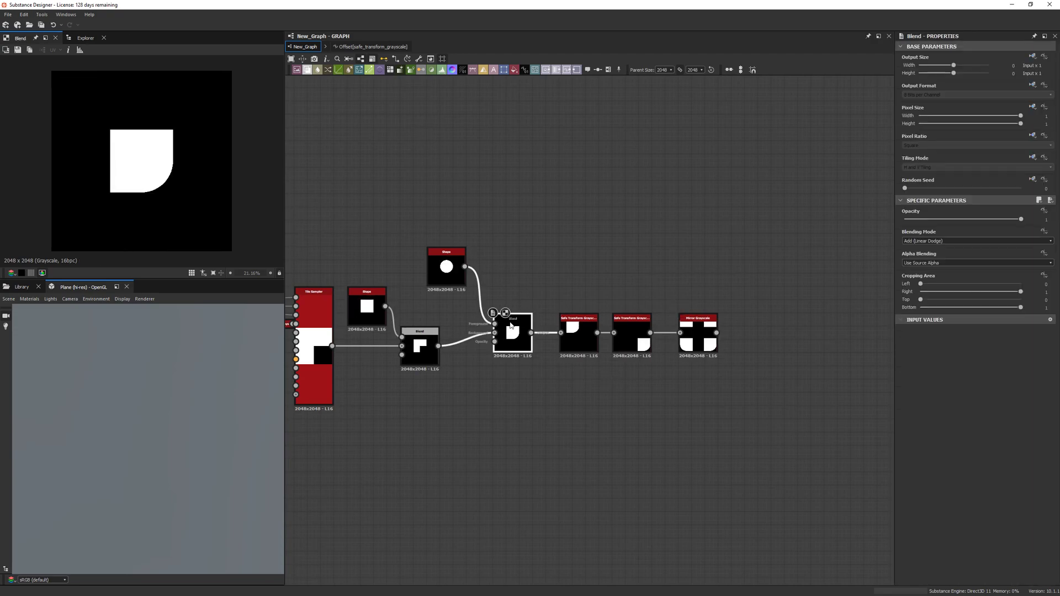
click(577, 327)
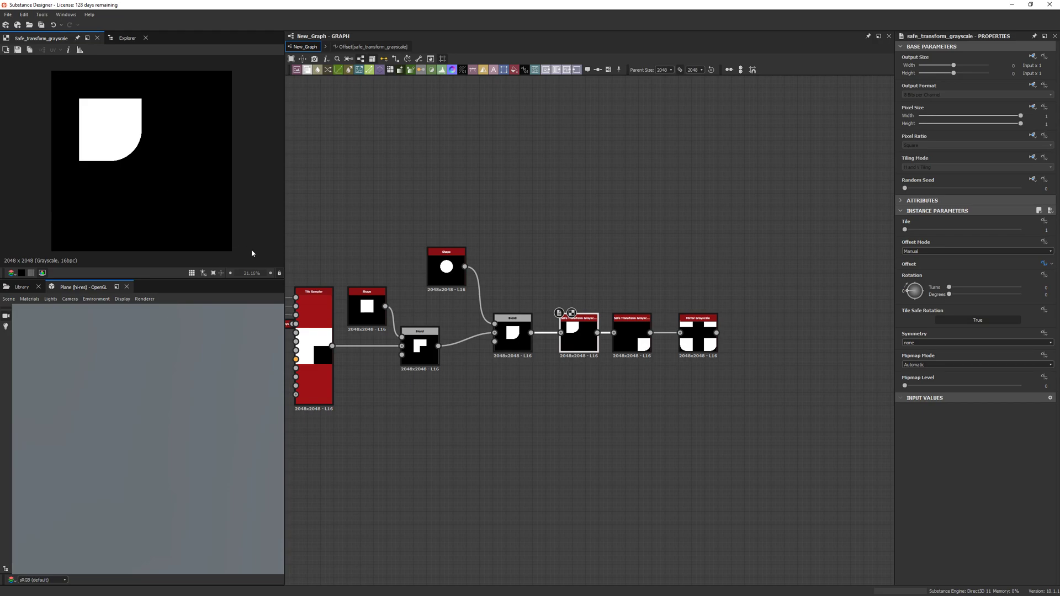
Step: Try shifting the second Safe Transform node's offset while previewing it, and set both X and Y back to 0.5
double_click(627, 328)
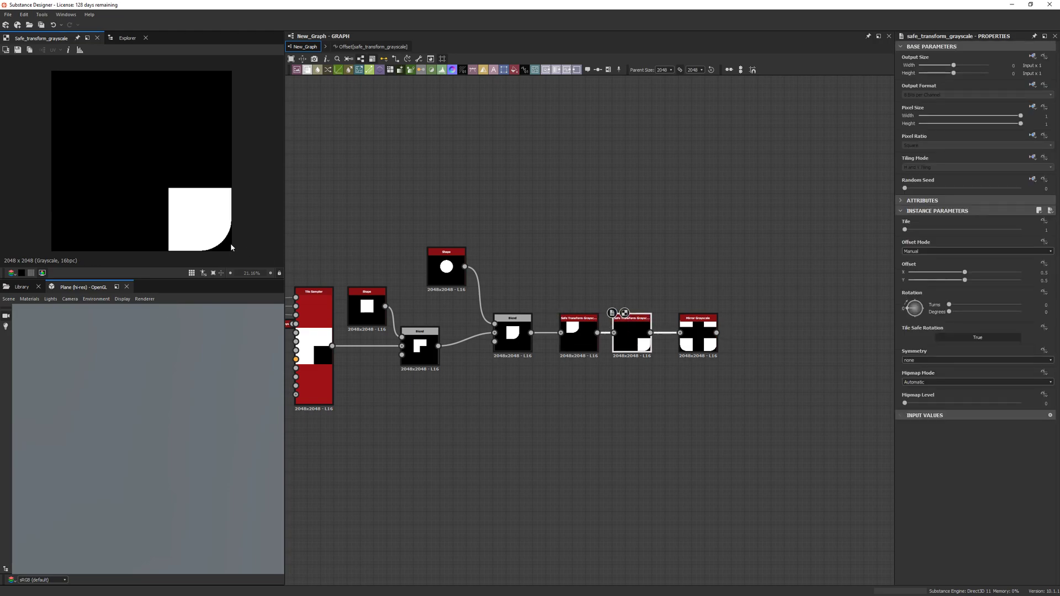
mouse_move(965, 272)
mouse_down()
mouse_move(886, 280)
mouse_move(956, 281)
mouse_up()
click(1045, 273)
text(.5)
key(Tab)
text(.5)
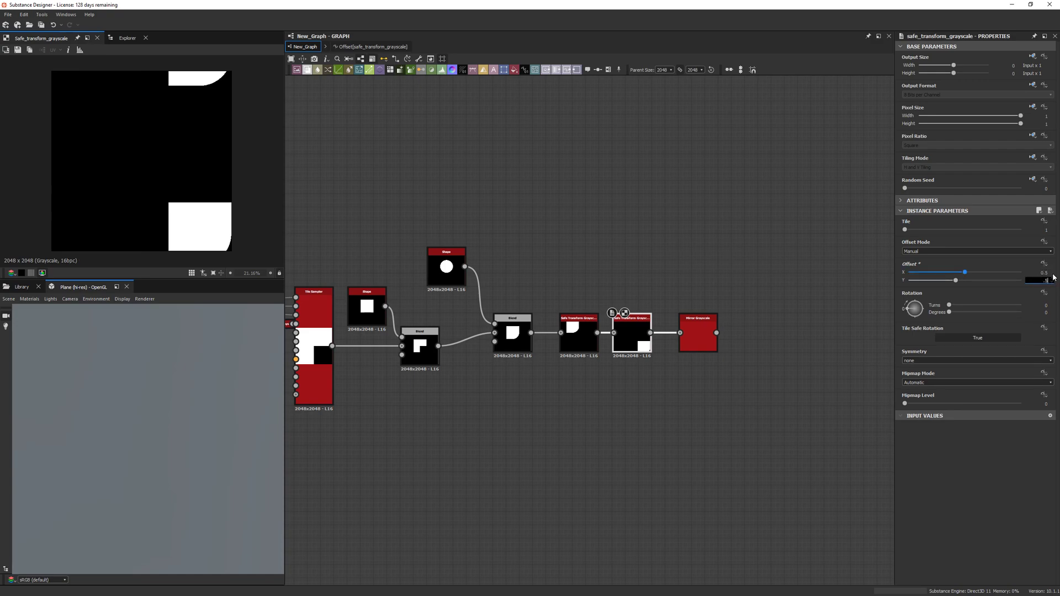
key(Return)
Step: Look over both Safe Transform nodes and preview the output of the Mirror Grayscale node
click(594, 321)
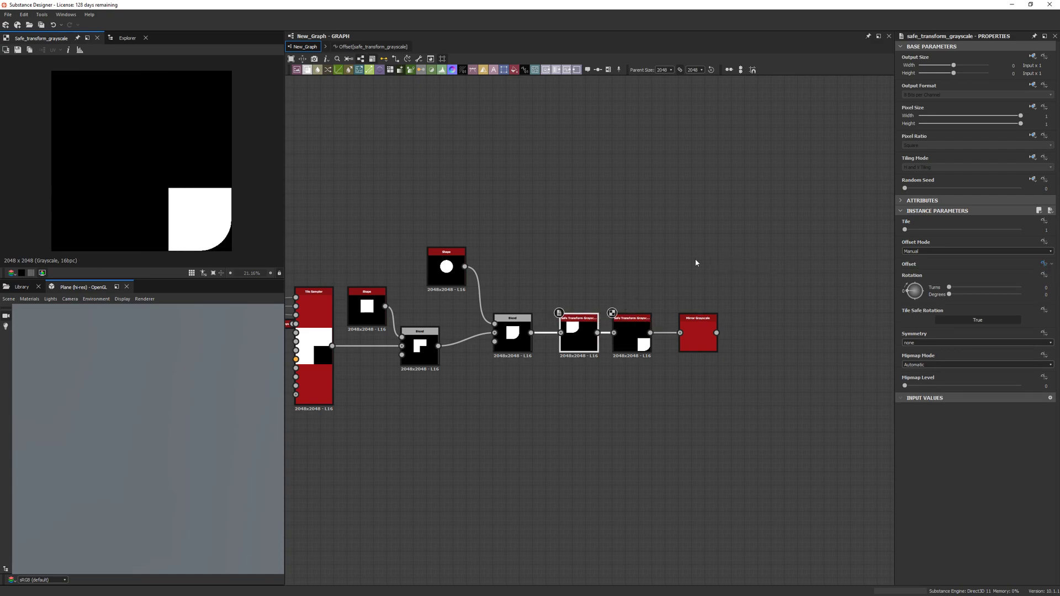
middle_drag(699, 264, 708, 251)
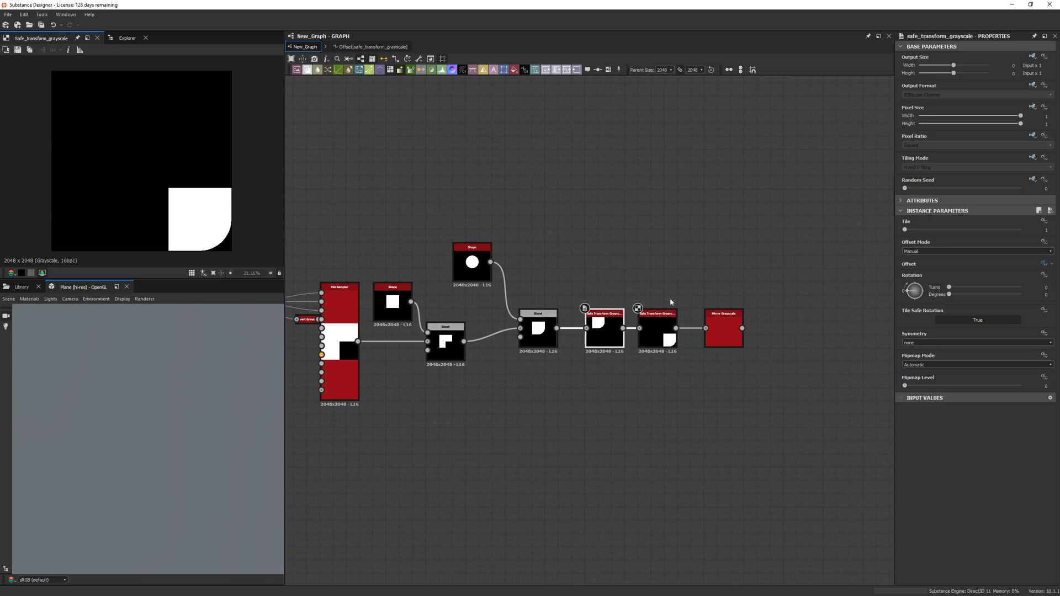
click(663, 329)
double_click(728, 324)
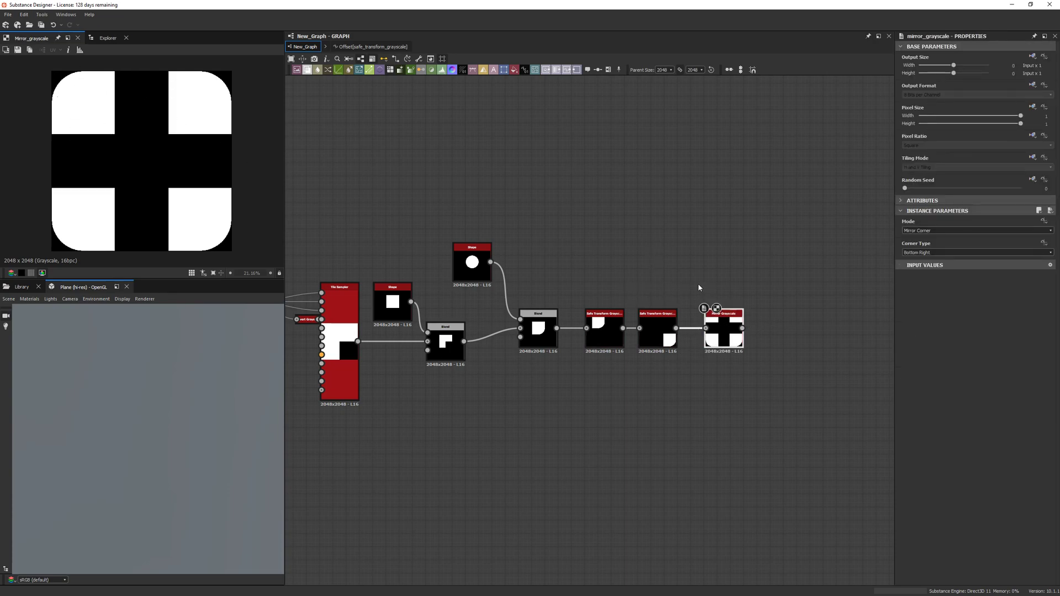
Step: Lower the default of the graph's Scale input parameter to about 0.19
click(680, 289)
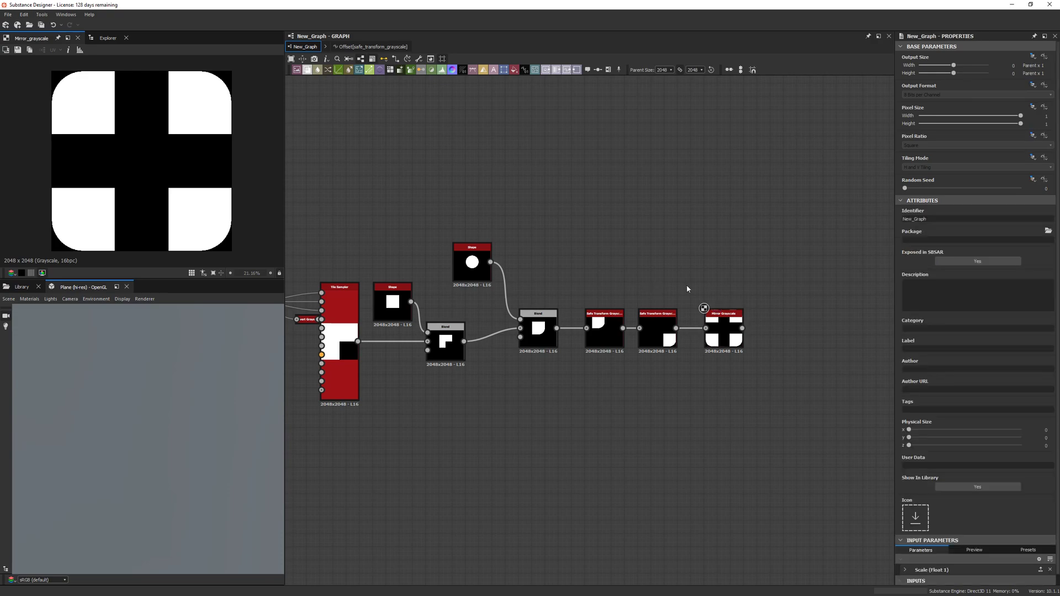
scroll(984, 484, down, 1)
click(906, 561)
scroll(933, 464, down, 4)
drag(964, 512, 951, 495)
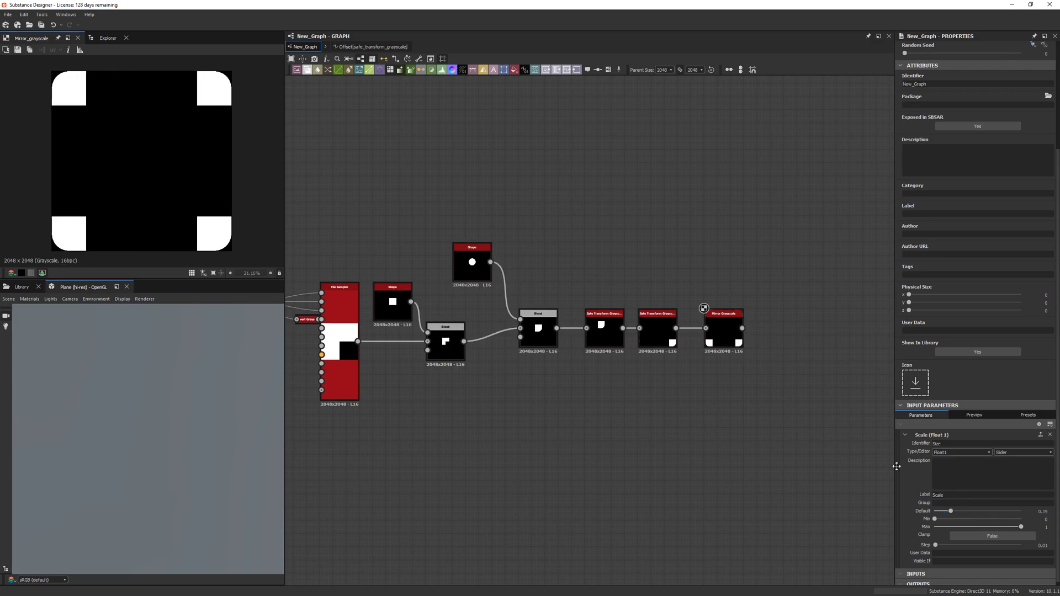
scroll(729, 331, down, 2)
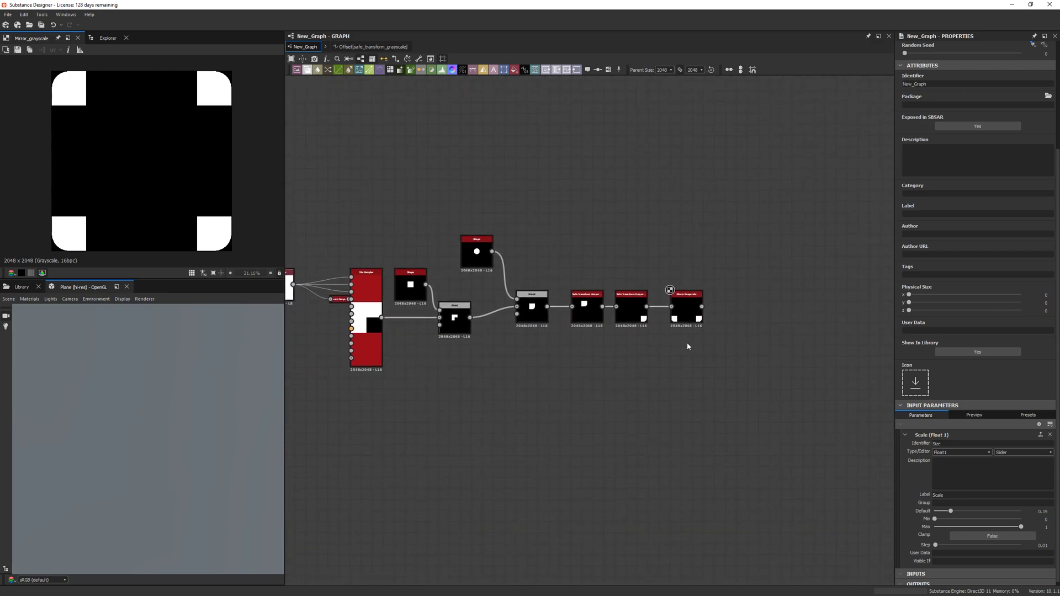
key(space)
text(sh)
key(BackSpace)
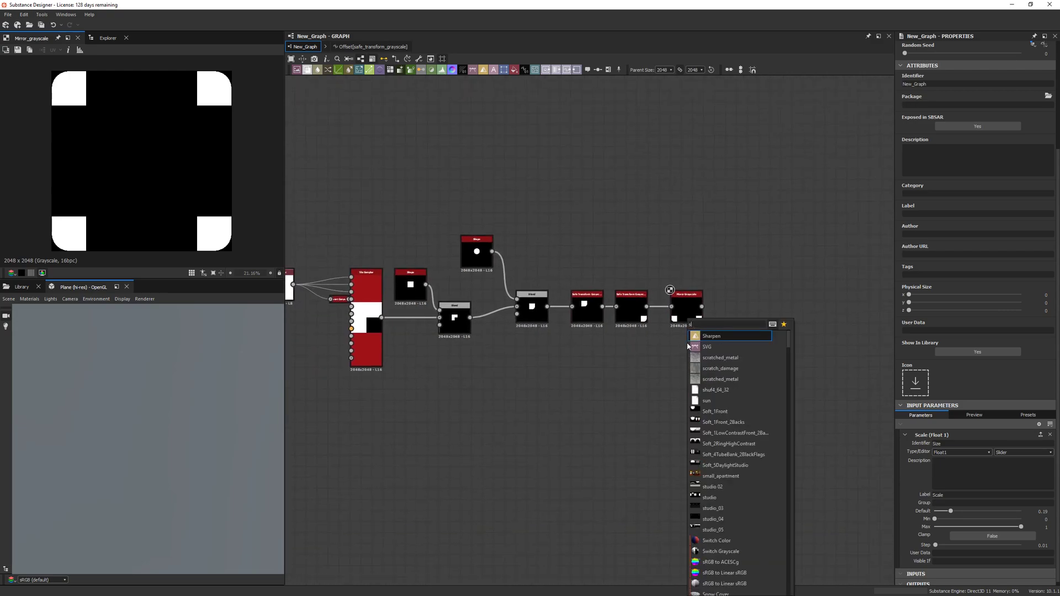
key(Escape)
Step: Add a Shape node below the Mirror node and connect it to a new Transformation 2D node
key(space)
text(sh)
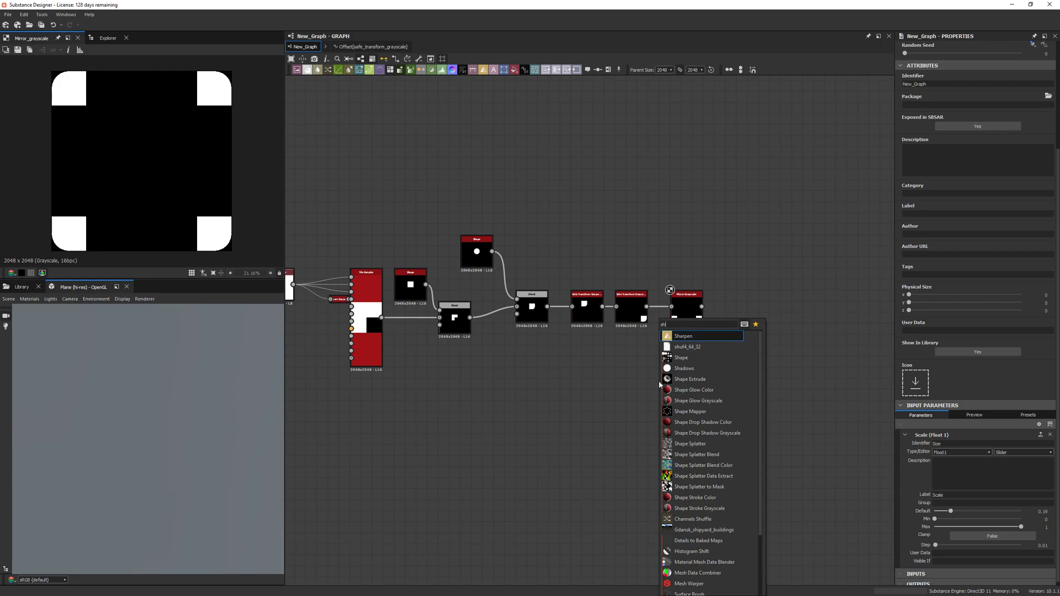
click(699, 358)
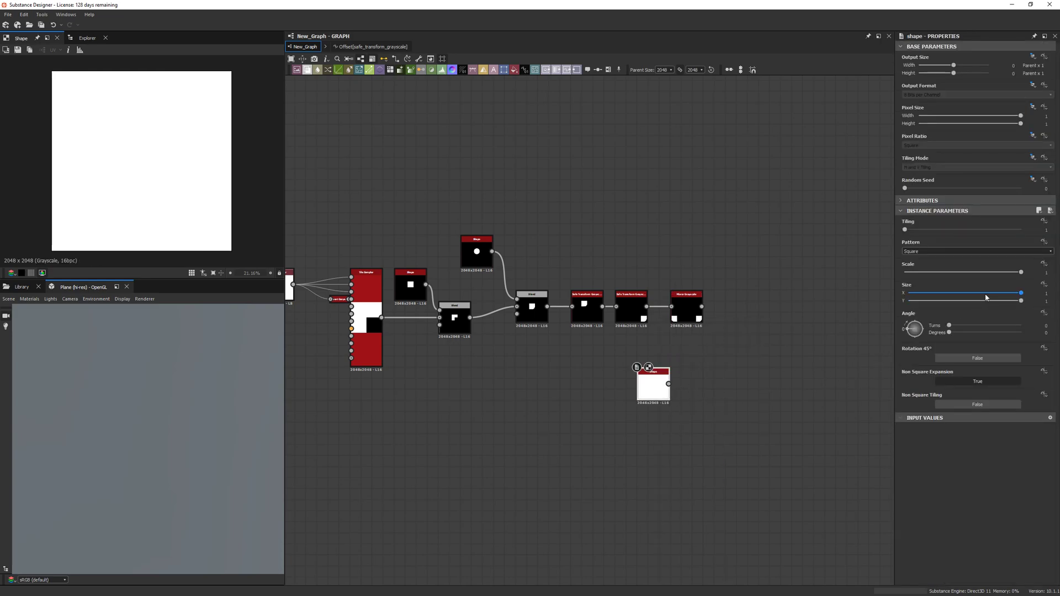
key(space)
text(tr)
key(Return)
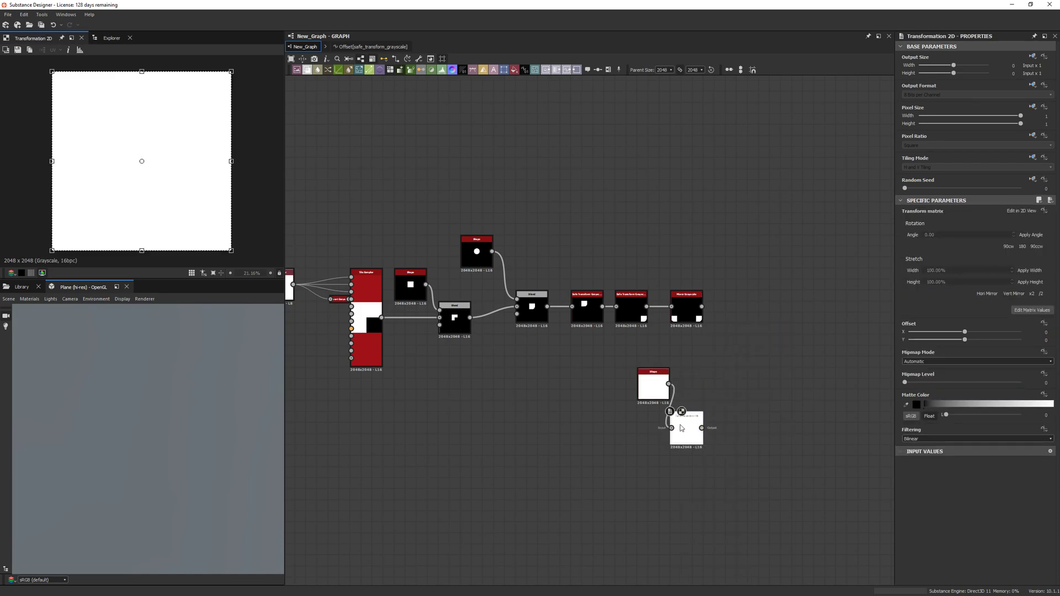
drag(252, 139, 229, 220)
Step: Add a Blend node with the Shape as foreground and the Transformation 2D as background, removing the stray Directional Blur node
click(654, 385)
click(751, 414)
key(space)
text(bl)
key(Return)
drag(738, 409, 669, 384)
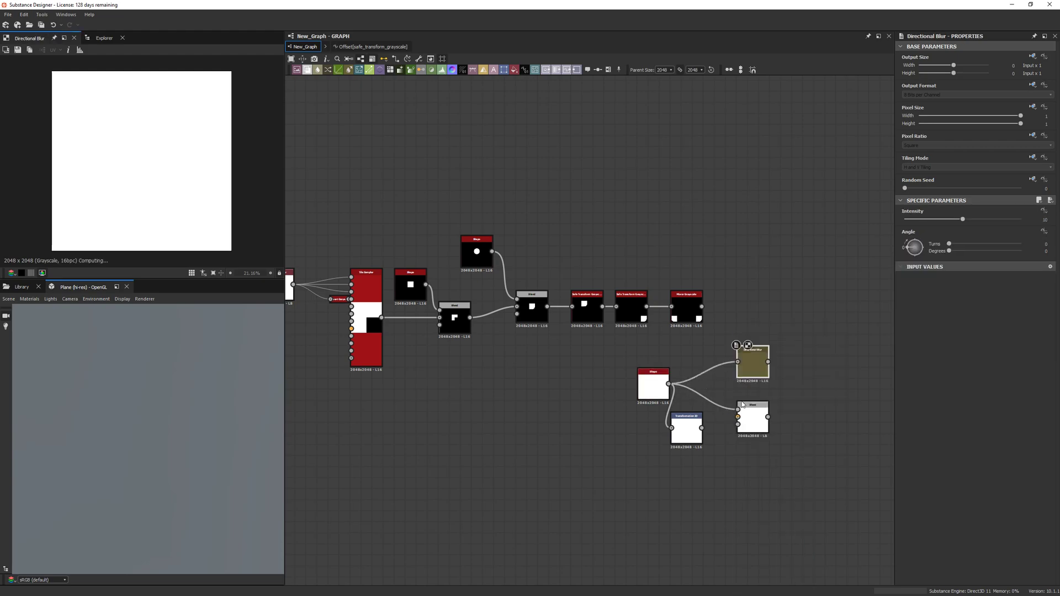
drag(702, 428, 738, 417)
key(Delete)
click(752, 412)
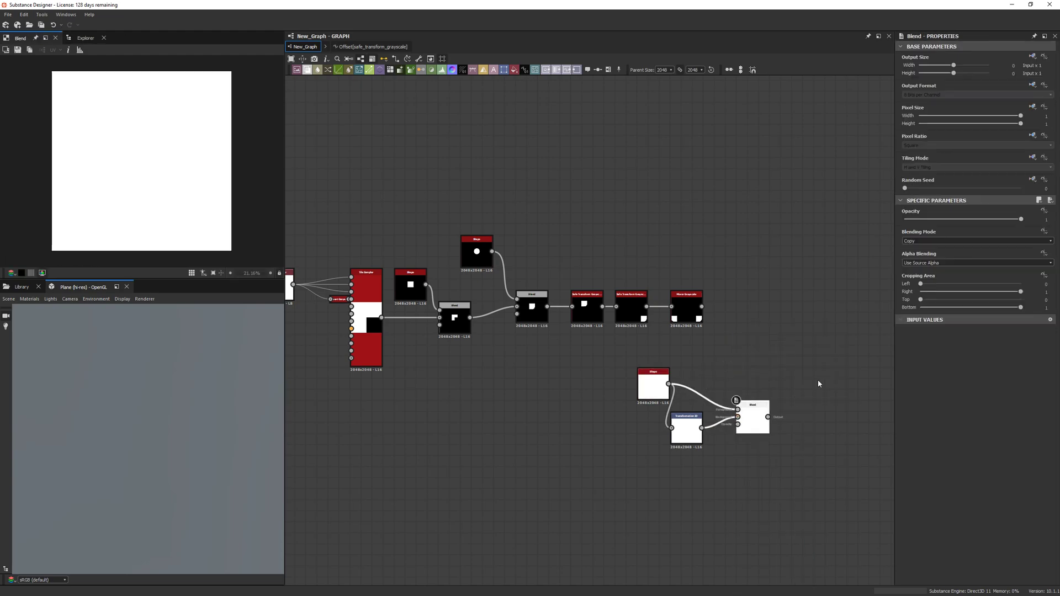
Step: Set the new Blend node to Add (Linear Dodge) and spread out the Blend and Shape nodes
click(1005, 241)
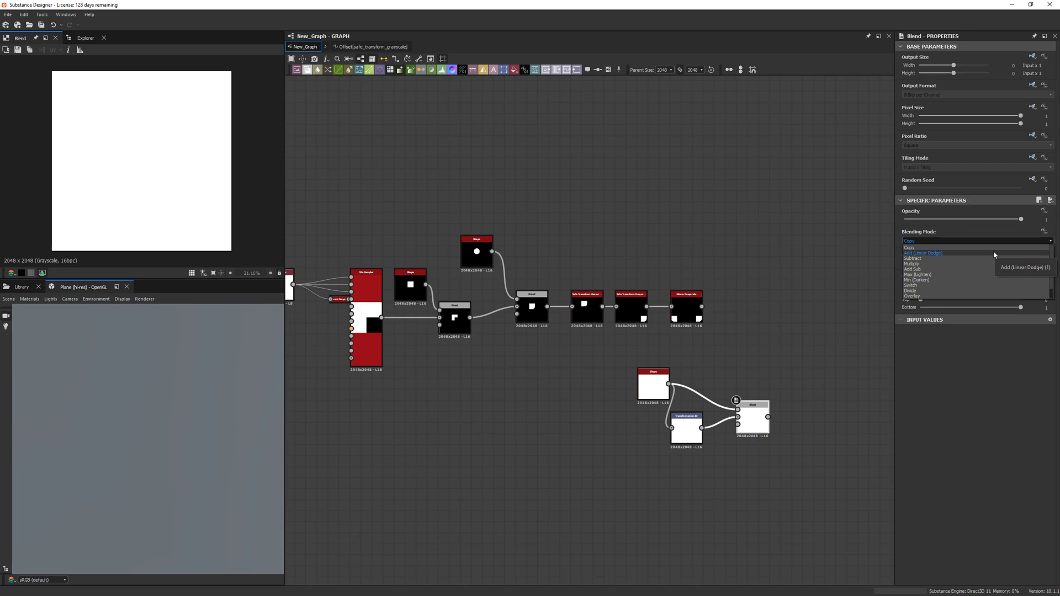
click(995, 254)
drag(768, 408, 779, 376)
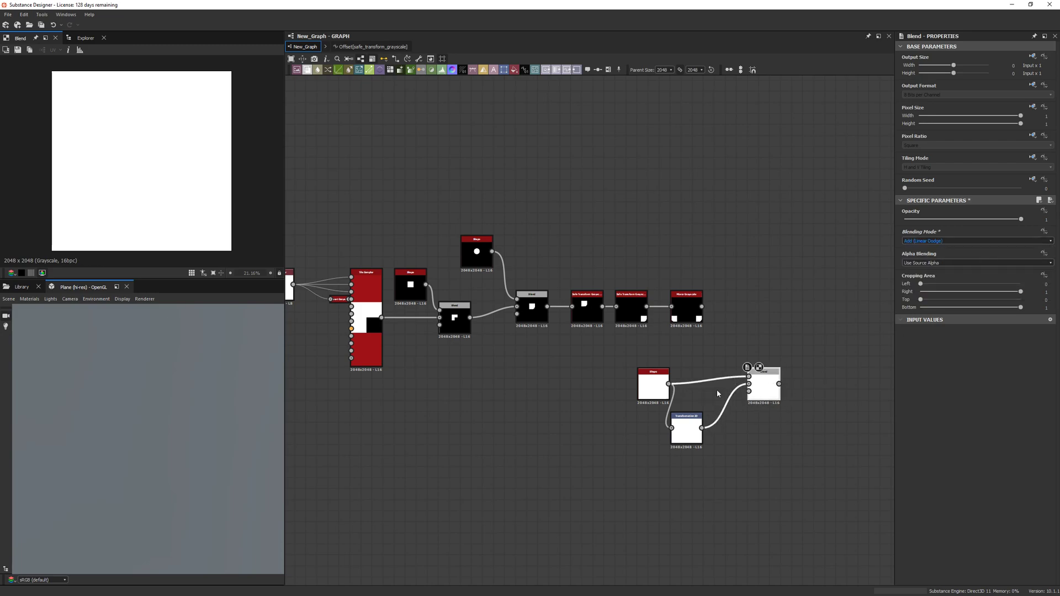
drag(640, 399, 607, 410)
Step: Preview the Mirror Grayscale node and examine its rounded corners and straight edges up close
double_click(686, 310)
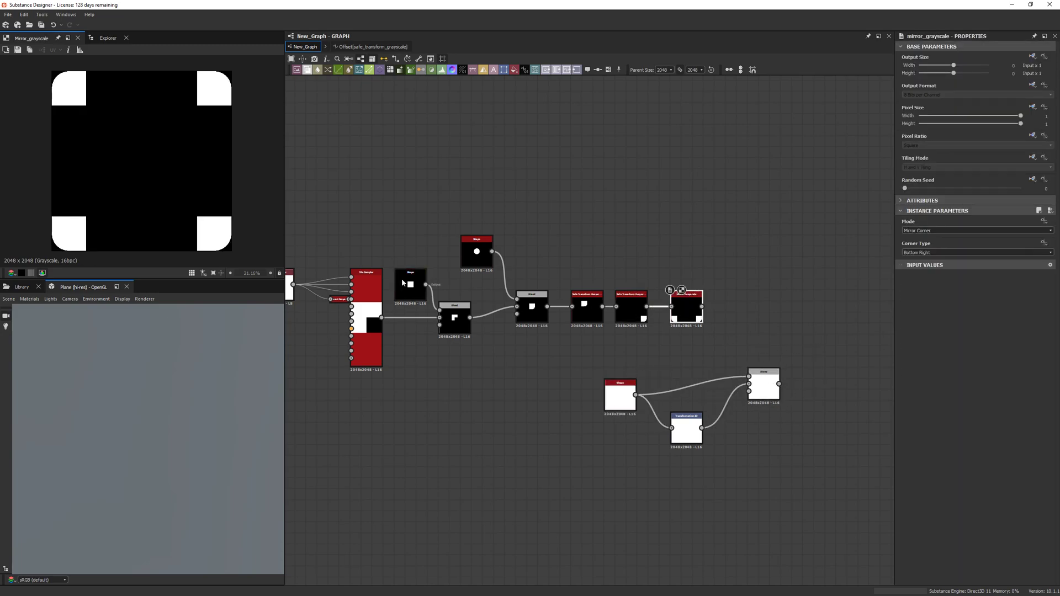
scroll(249, 227, up, 4)
middle_drag(249, 227, 262, 105)
scroll(177, 145, up, 5)
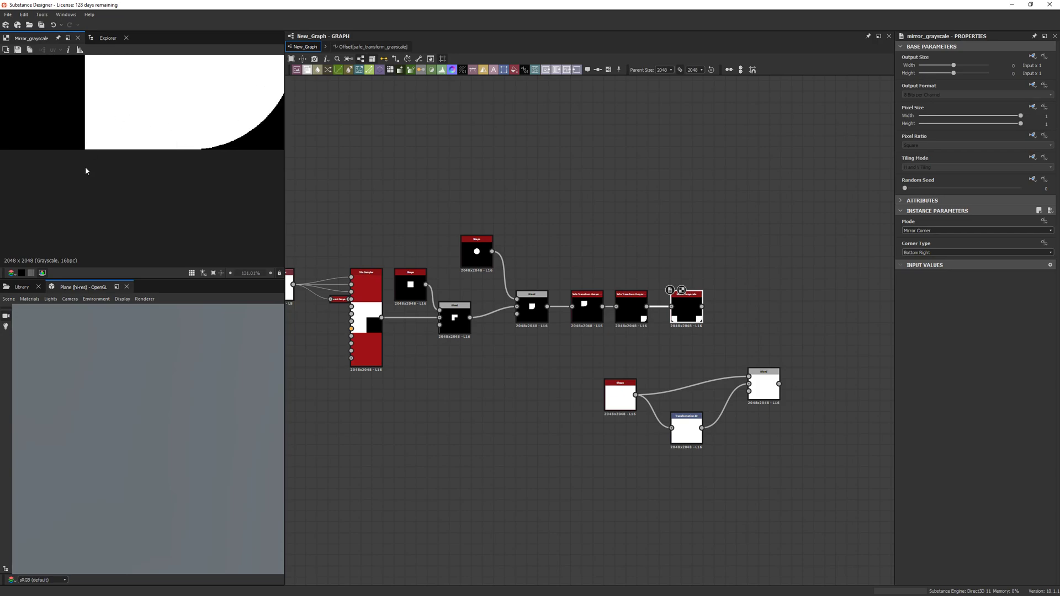
scroll(202, 152, up, 10)
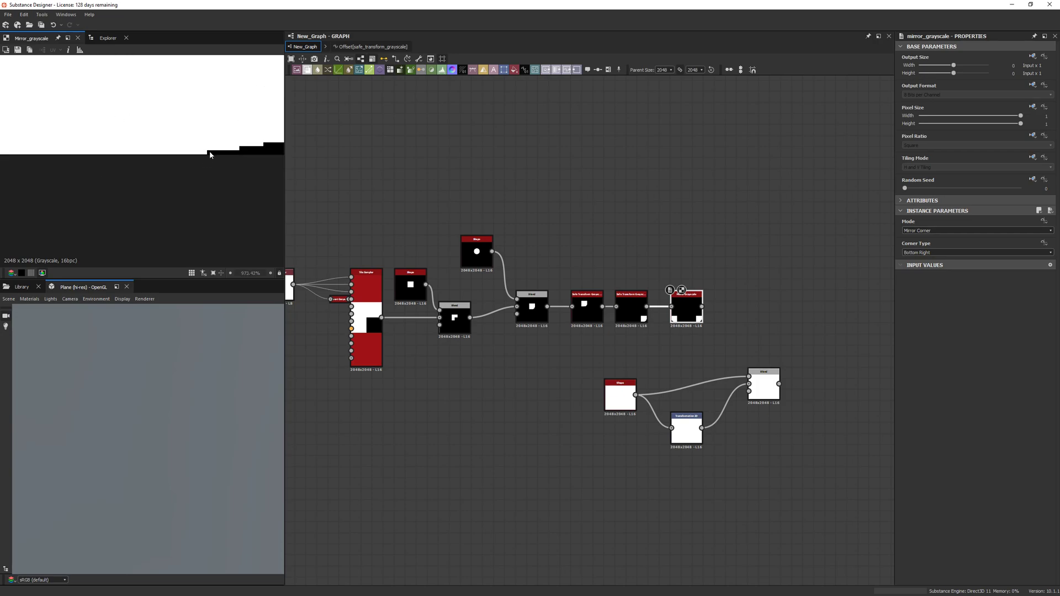
scroll(206, 156, down, 12)
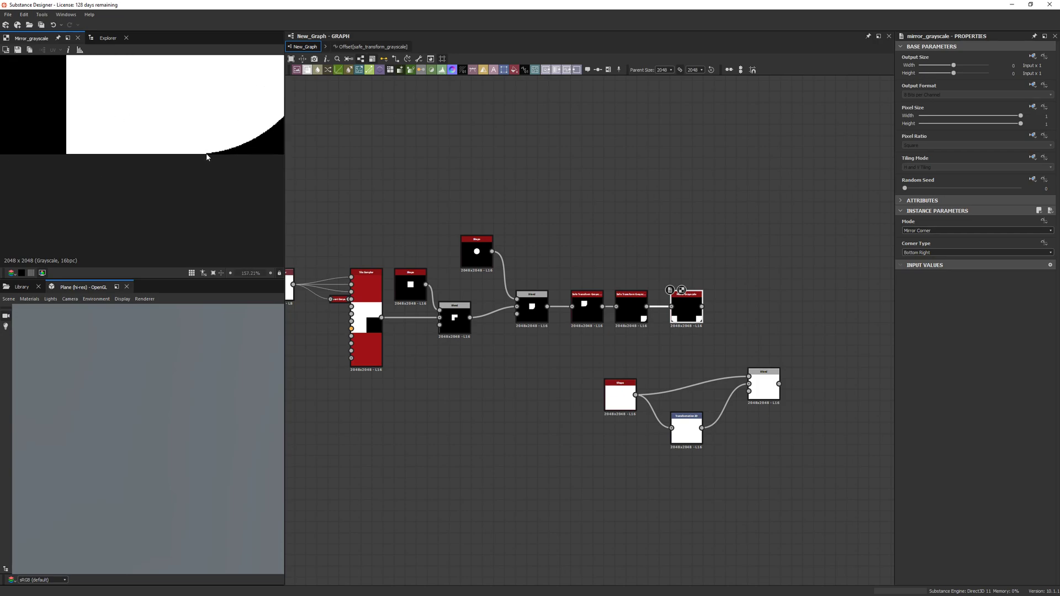
scroll(240, 155, down, 3)
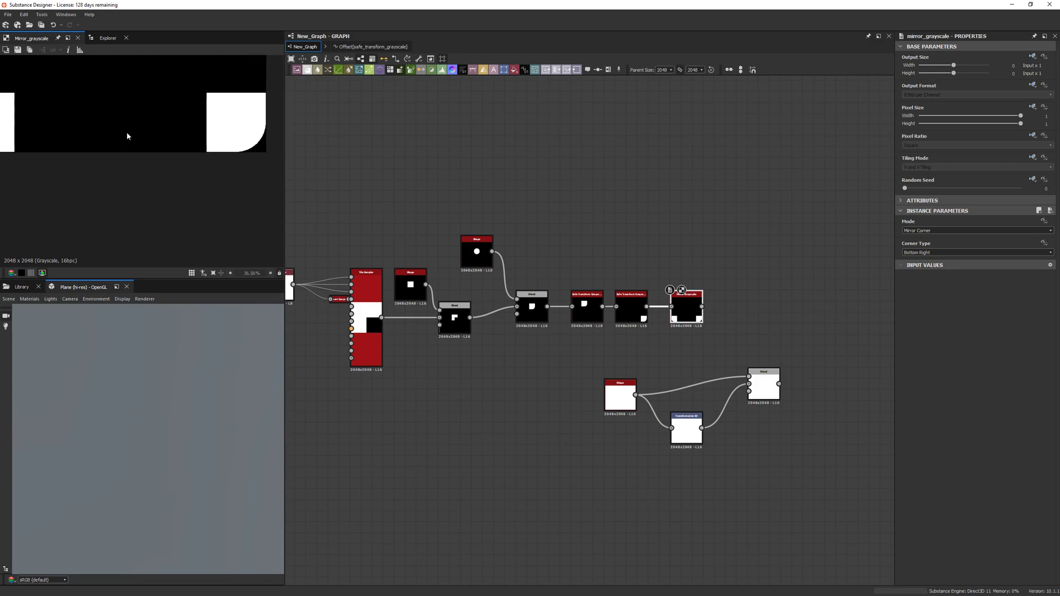
scroll(243, 154, up, 4)
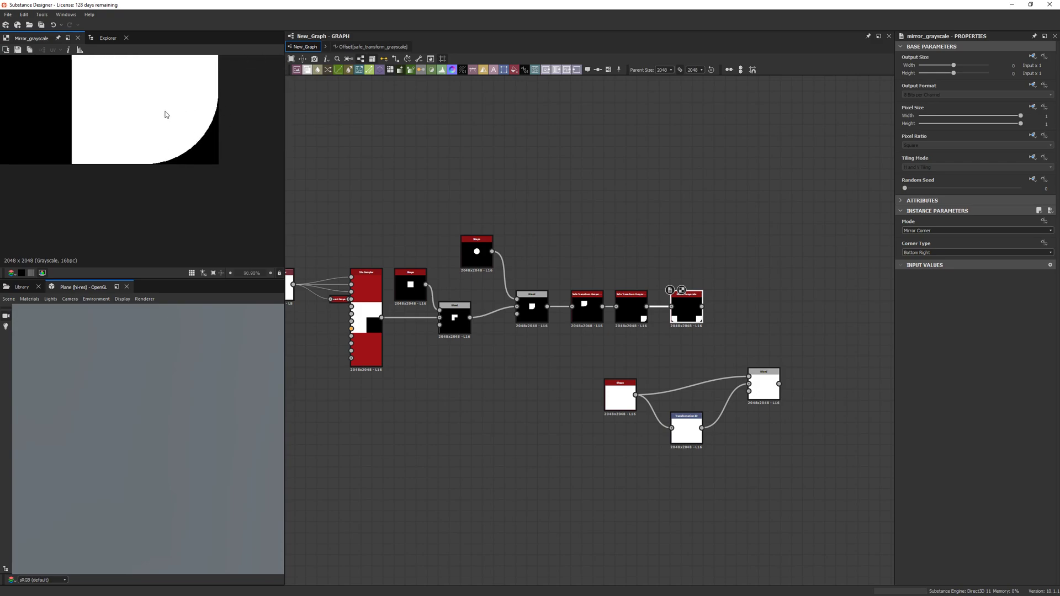
scroll(165, 154, down, 5)
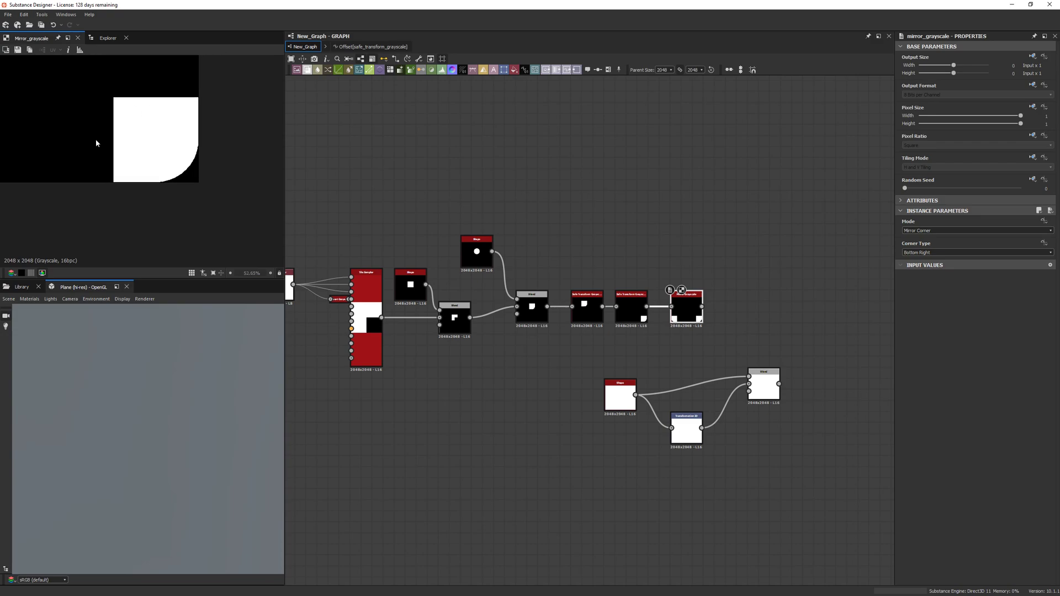
scroll(194, 173, down, 4)
scroll(200, 167, up, 1)
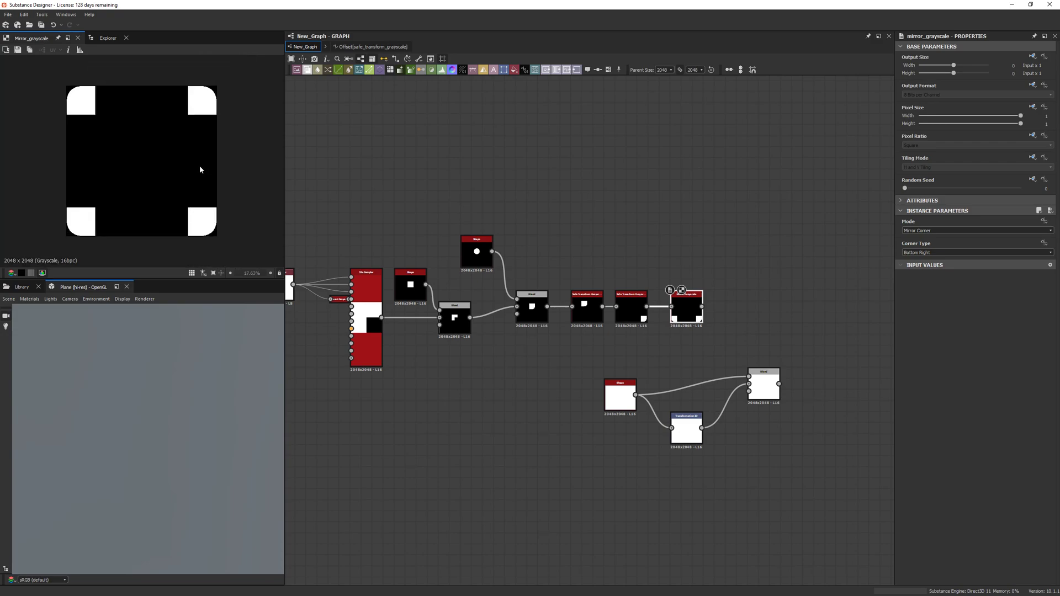
scroll(212, 86, up, 5)
scroll(206, 165, down, 4)
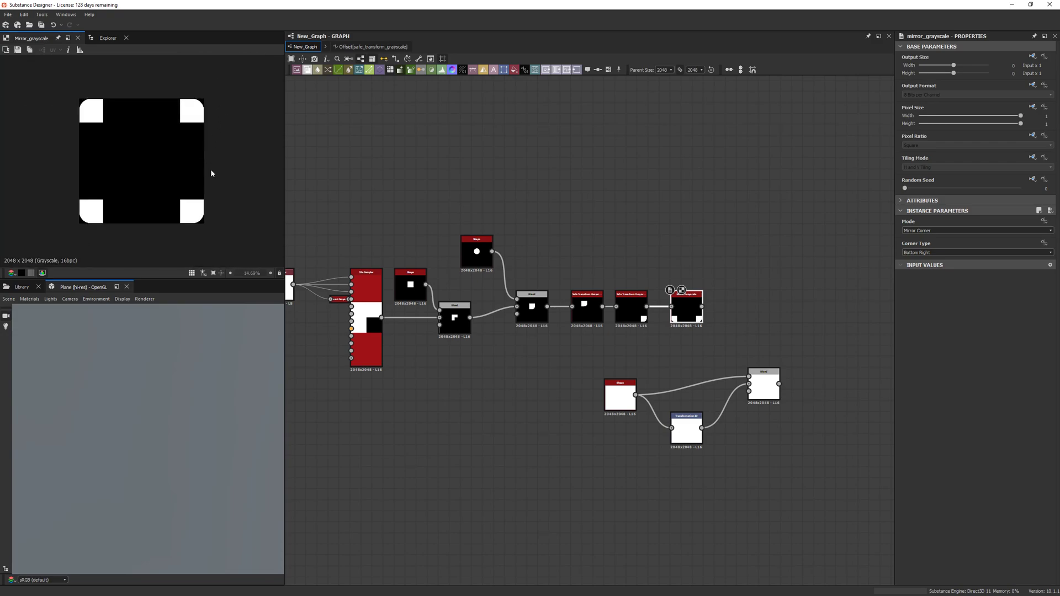
scroll(194, 224, up, 5)
scroll(209, 200, up, 4)
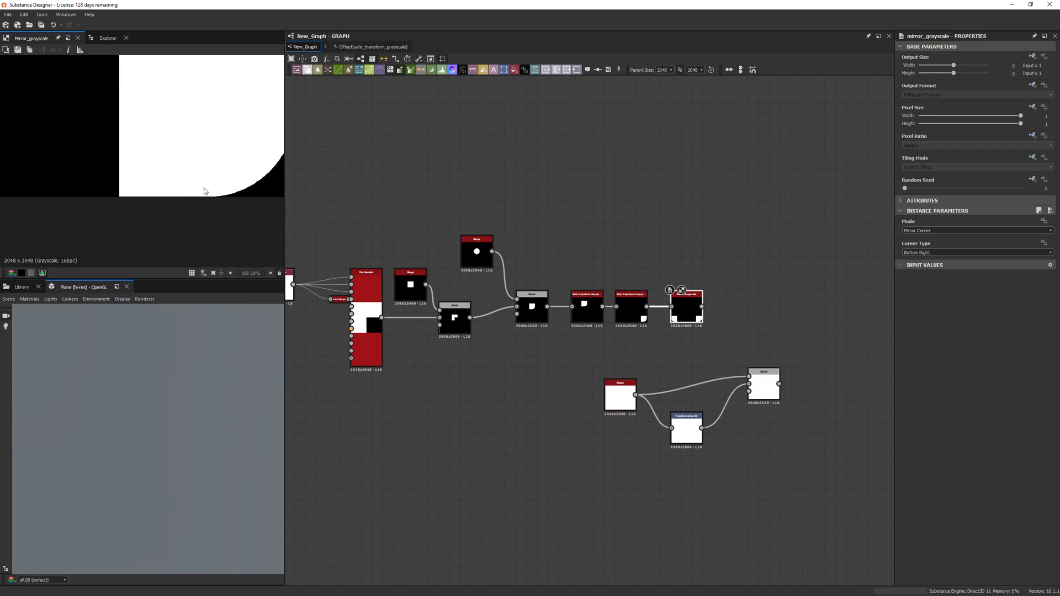
scroll(234, 186, down, 3)
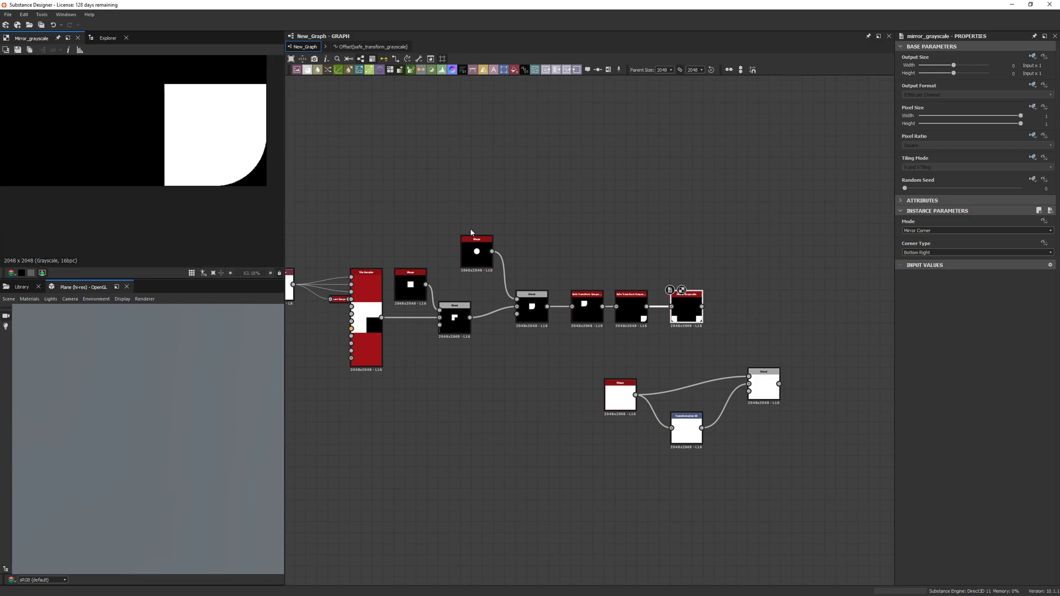
Step: Move the Shape, Transformation 2D and Blend nodes beneath the main chain and arrange them closer together
drag(804, 449, 529, 392)
click(674, 407)
drag(676, 386, 642, 402)
Step: Create an empty function for the new Shape node's Size and add a Get Float node that reads Size
click(522, 390)
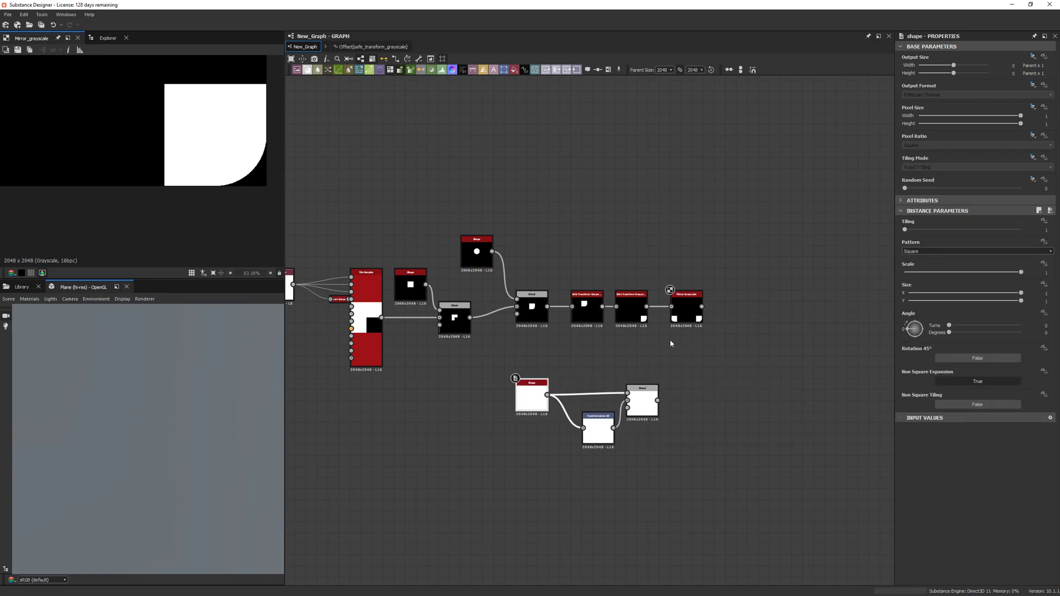
click(1044, 284)
click(1022, 317)
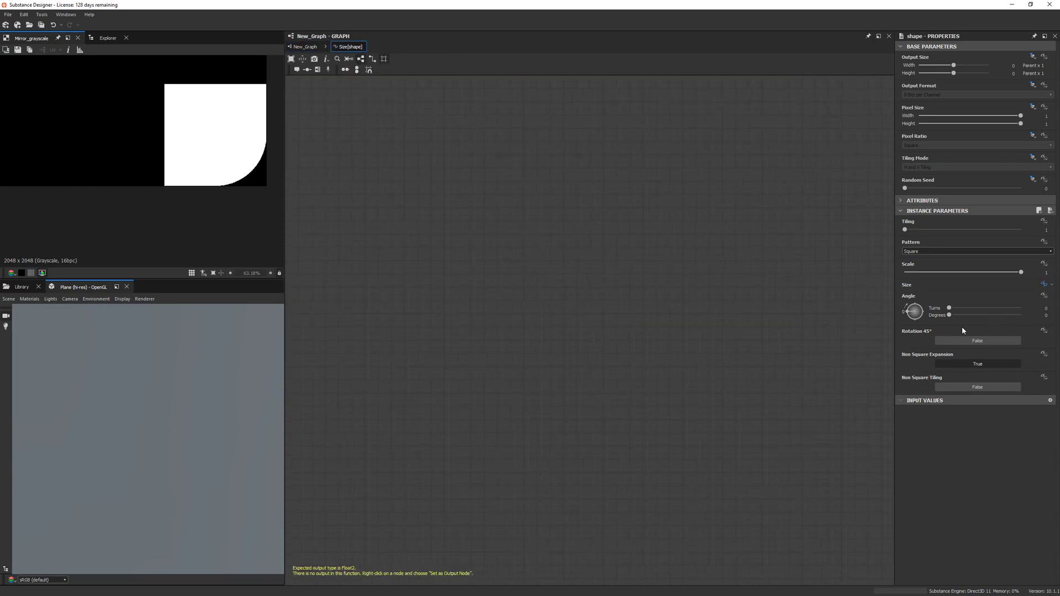
right_click(640, 323)
click(602, 297)
key(space)
text(get)
key(Return)
click(994, 55)
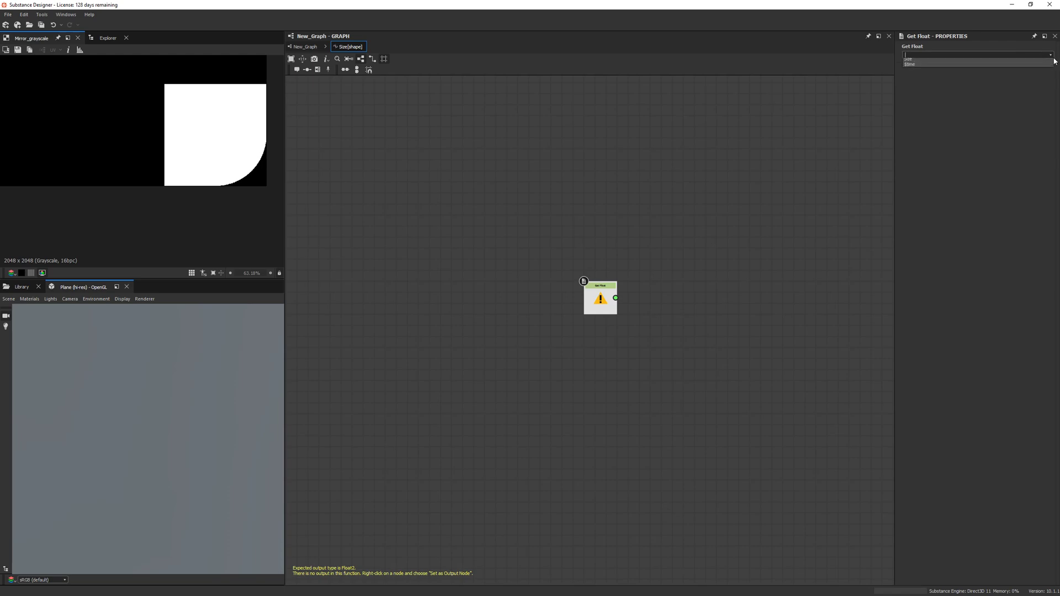
click(1029, 65)
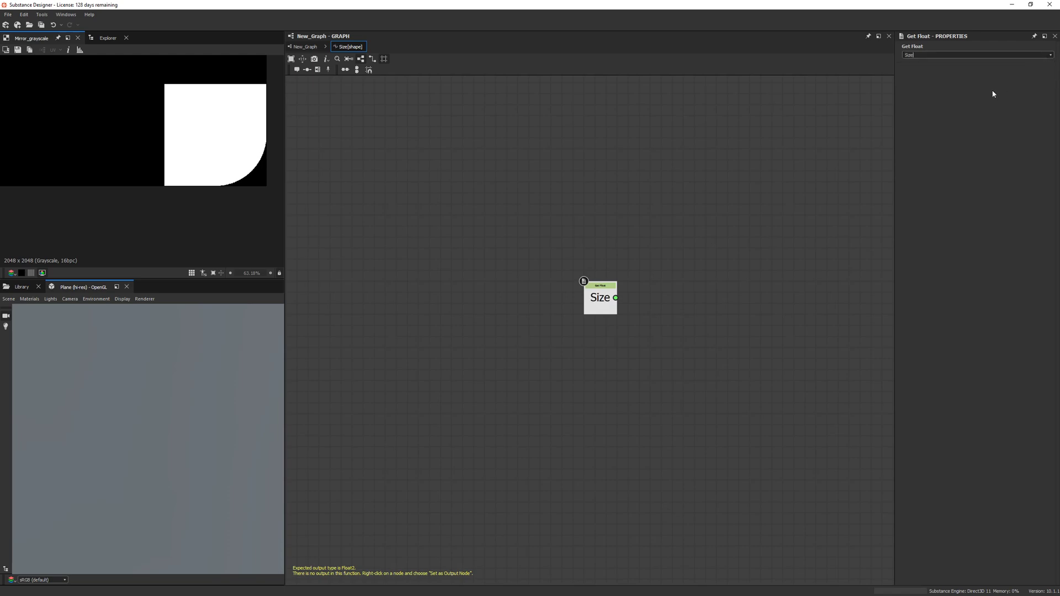
Step: Add a Subtraction node to the Size function
right_click(715, 302)
key(Escape)
key(space)
text(su)
key(Return)
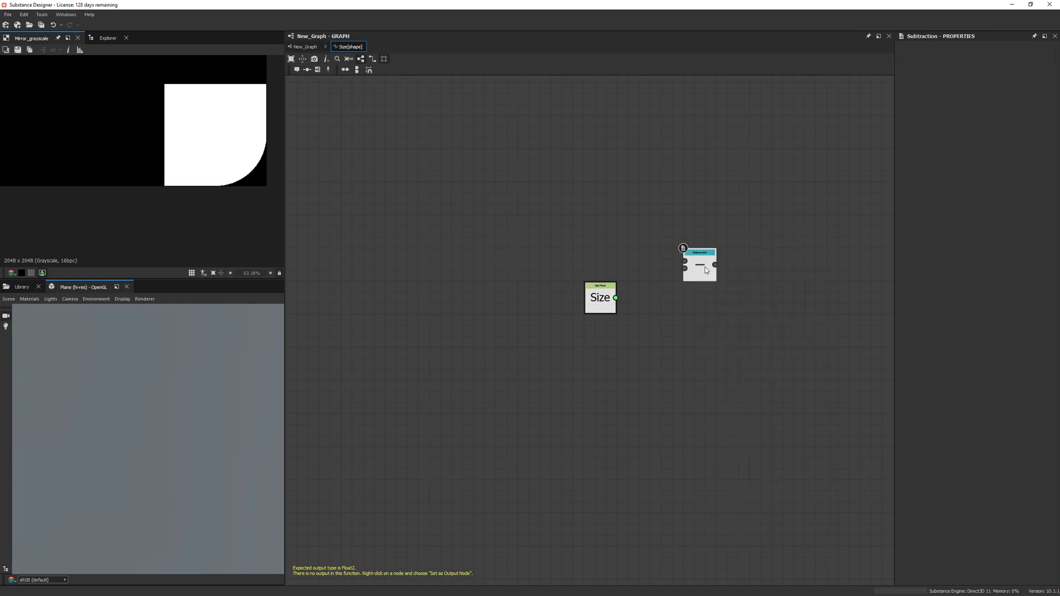
Step: Add a Float constant with the value 1 and place it below the Get Float node
key(space)
text(g)
key(BackSpace)
text(flo)
key(Return)
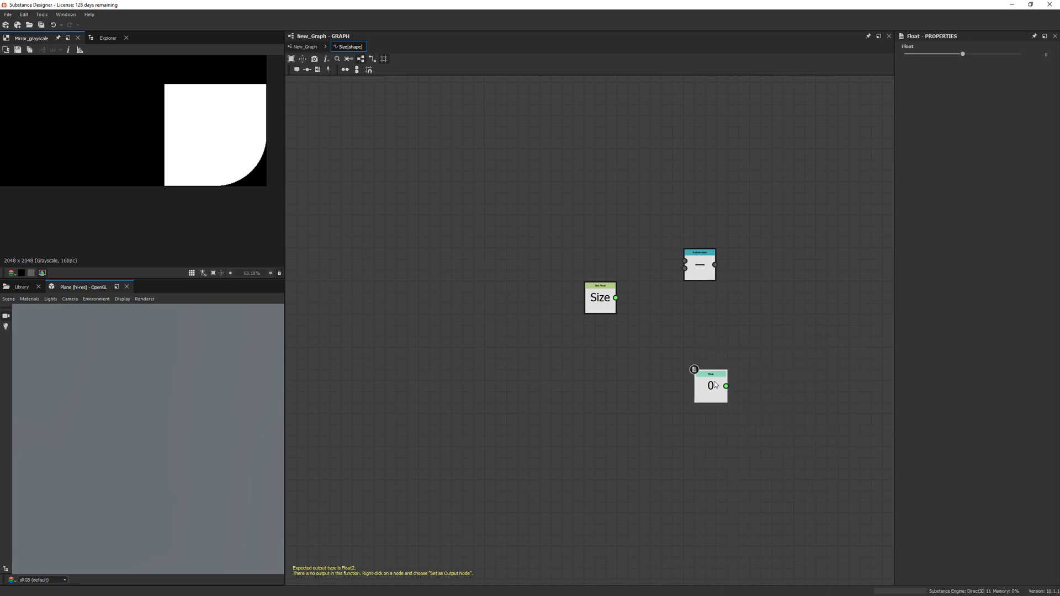
click(1041, 54)
text(11)
key(Return)
drag(713, 379, 642, 357)
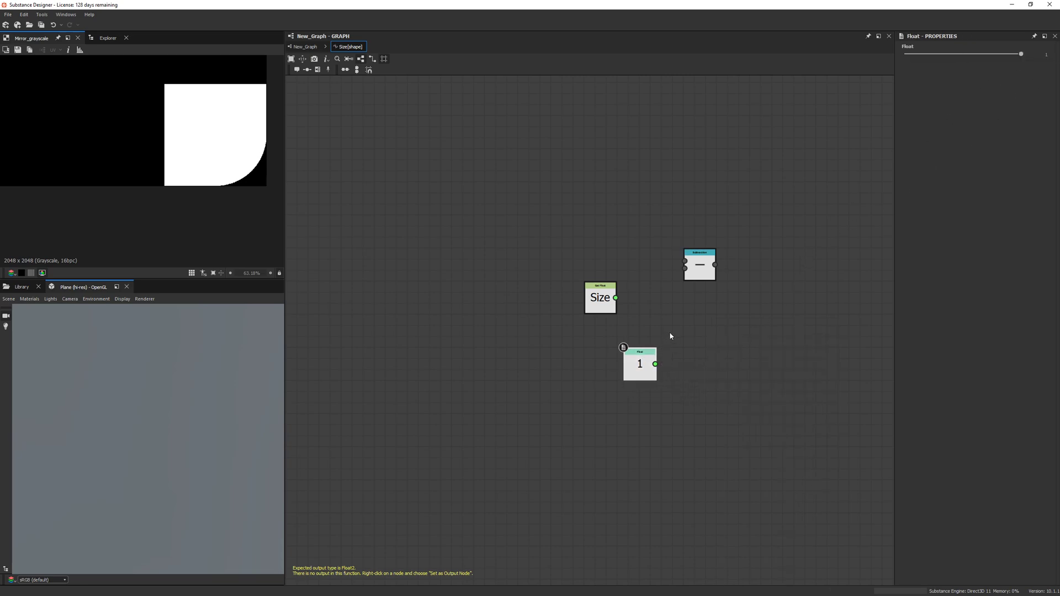
Step: Connect the Size value to the Subtraction's first input and the constant 1 to its second input
click(695, 260)
drag(685, 268, 656, 364)
drag(652, 288, 690, 261)
right_click(750, 313)
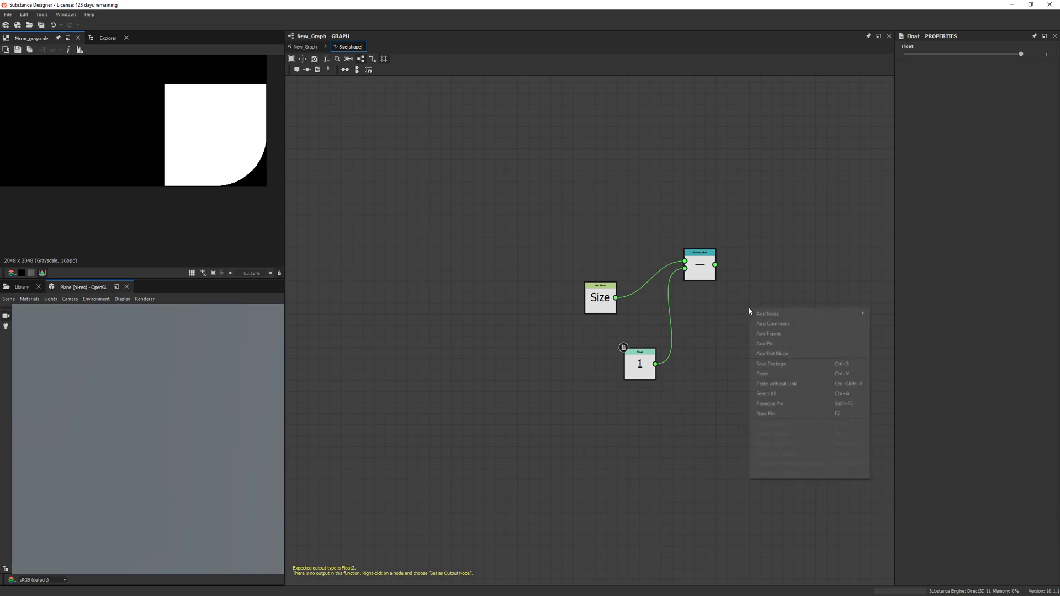
Step: Add a Vector Float2 node, feeding the Subtraction result into its first input and the constant 1 into its second
click(738, 302)
key(space)
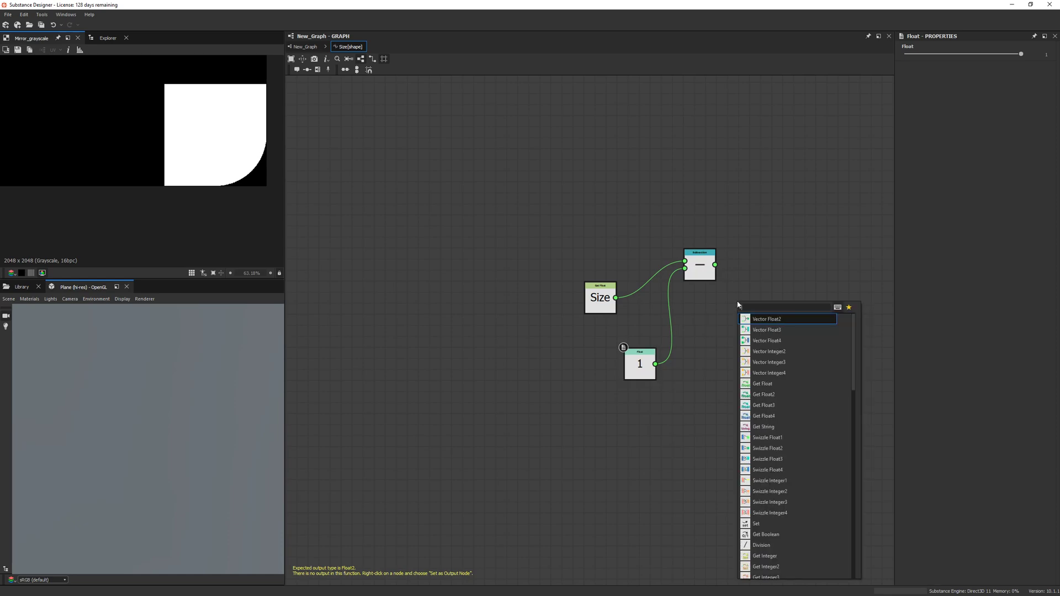
click(760, 322)
drag(727, 303, 656, 364)
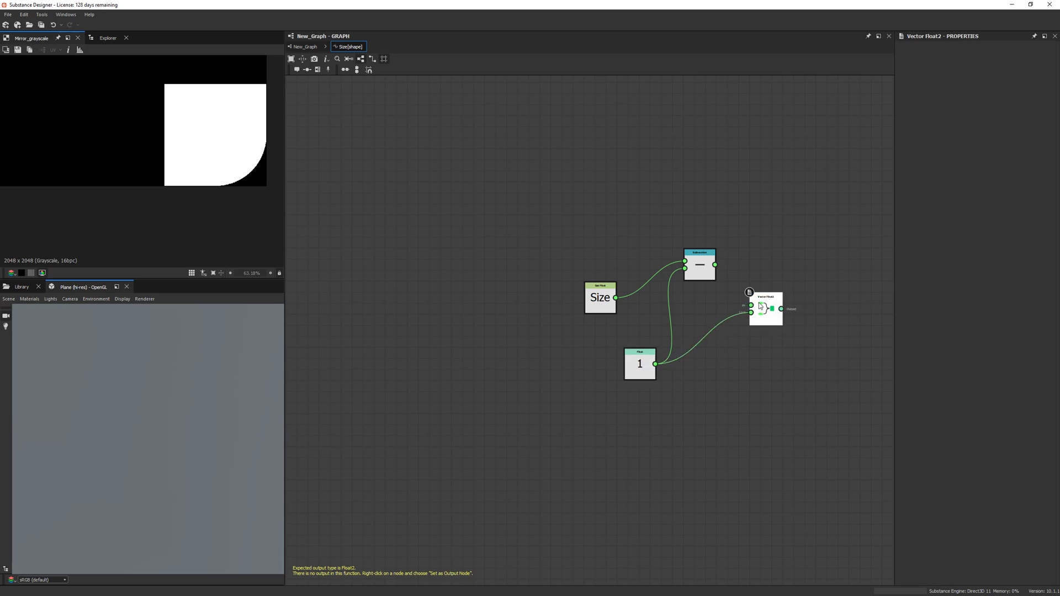
drag(715, 265, 751, 305)
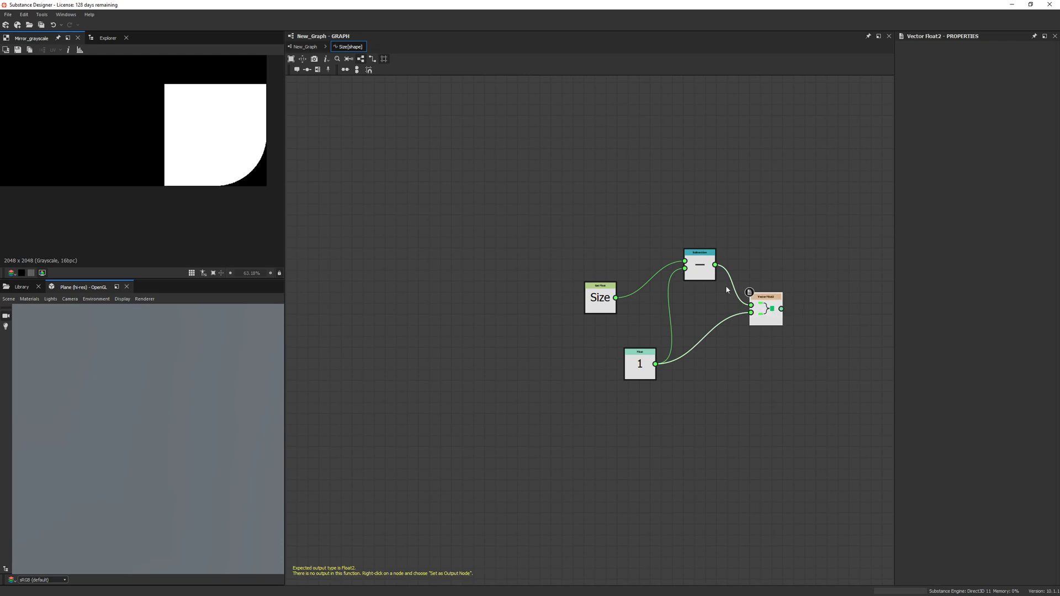
Step: Set the Vector Float2 node as the Size function's output and return to New_Graph
scroll(617, 290, up, 2)
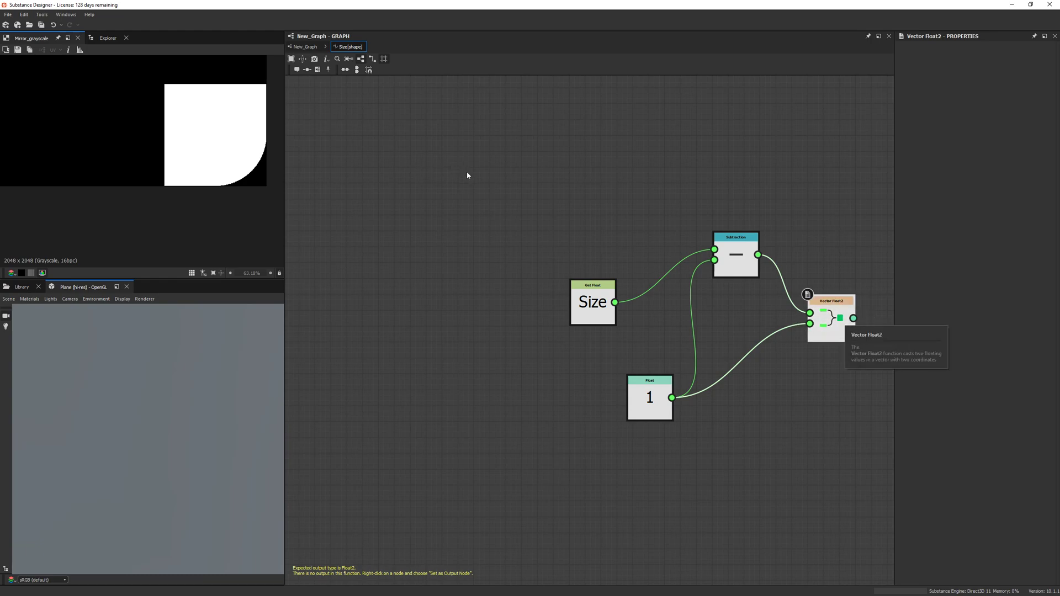
right_click(825, 305)
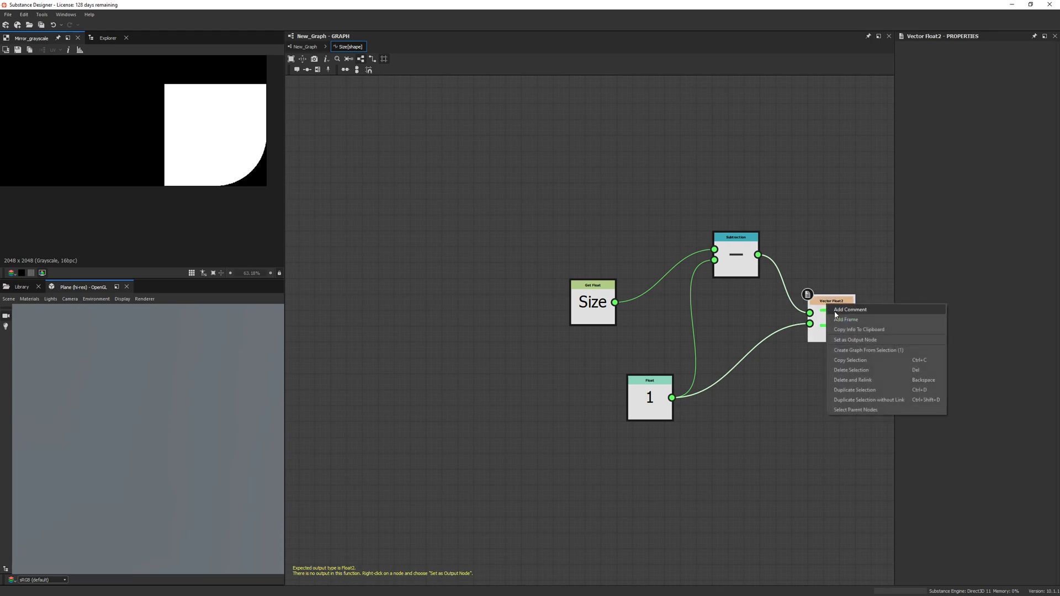
click(846, 341)
click(305, 47)
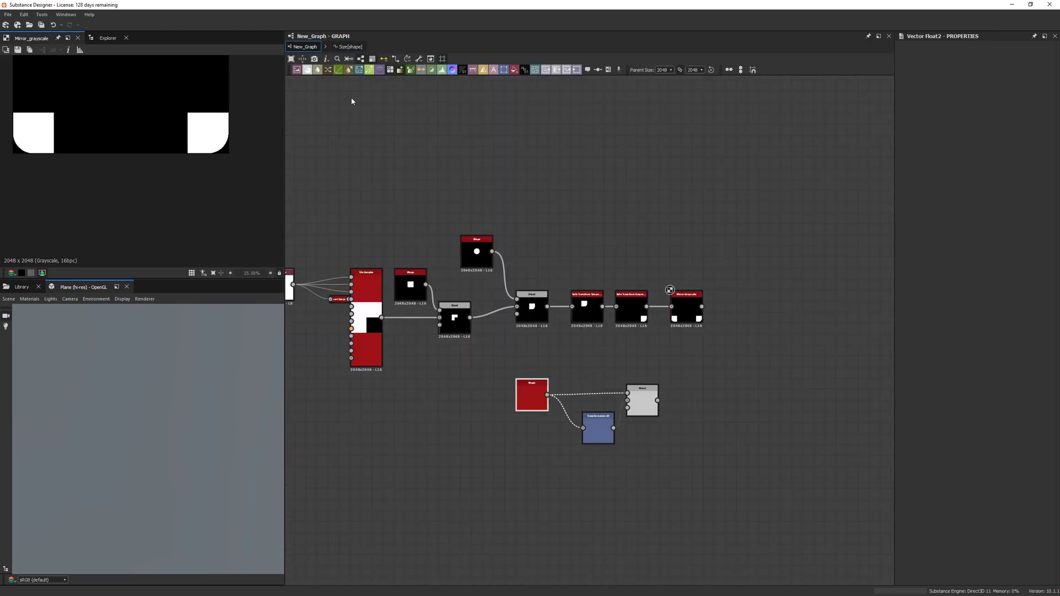
Step: Compare the lower Blend's cross shape with the Mirror Grayscale's rounded corners and examine the Scale parameter's settings
double_click(641, 412)
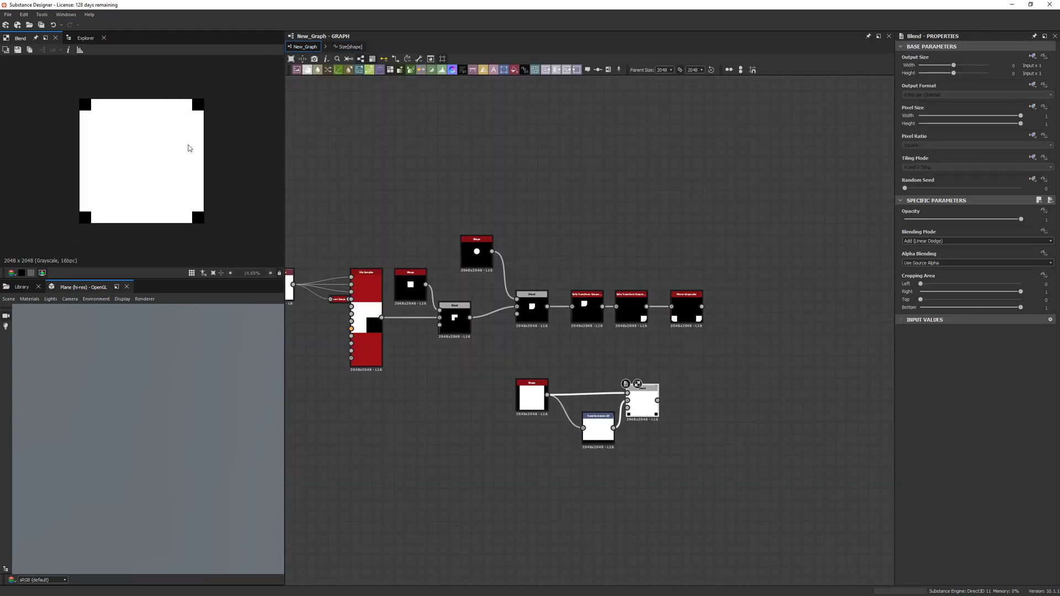
click(607, 370)
scroll(1010, 430, down, 1)
click(908, 560)
scroll(908, 559, down, 3)
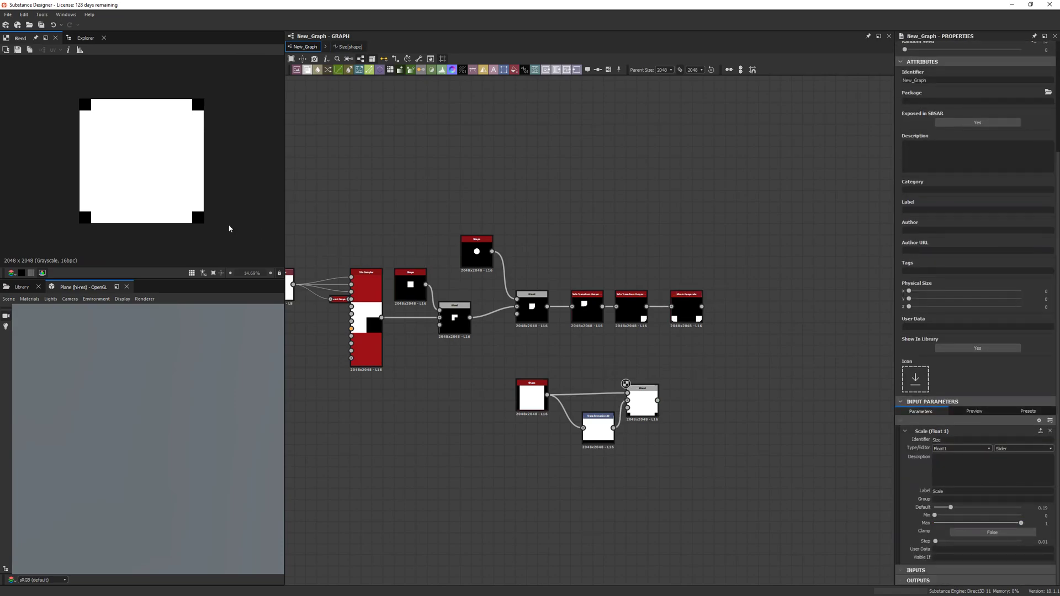
scroll(231, 228, up, 2)
click(688, 313)
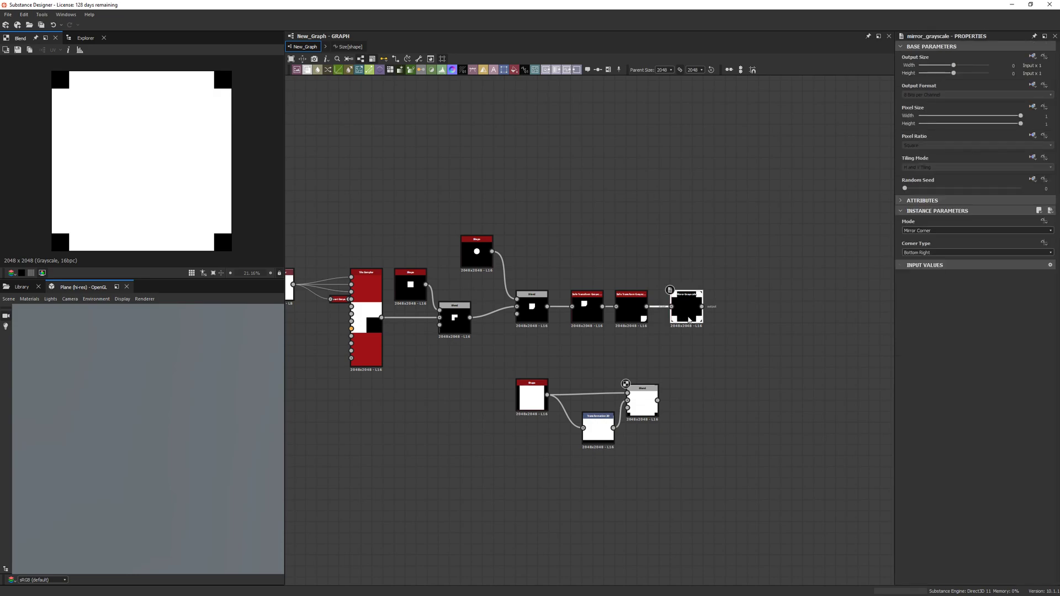
double_click(691, 320)
double_click(646, 393)
double_click(686, 314)
double_click(641, 398)
double_click(699, 317)
double_click(642, 389)
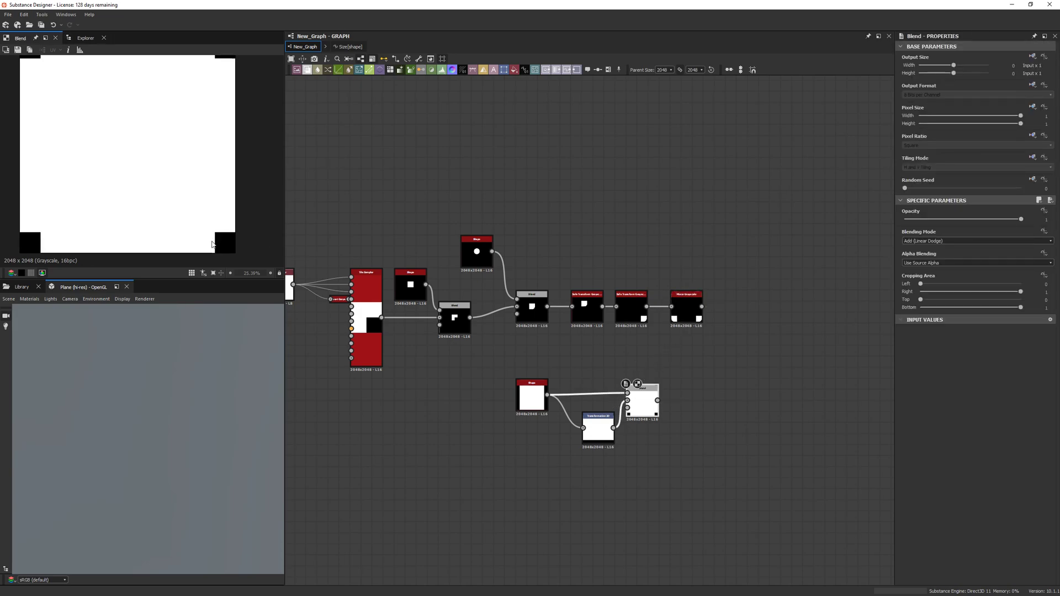
double_click(682, 303)
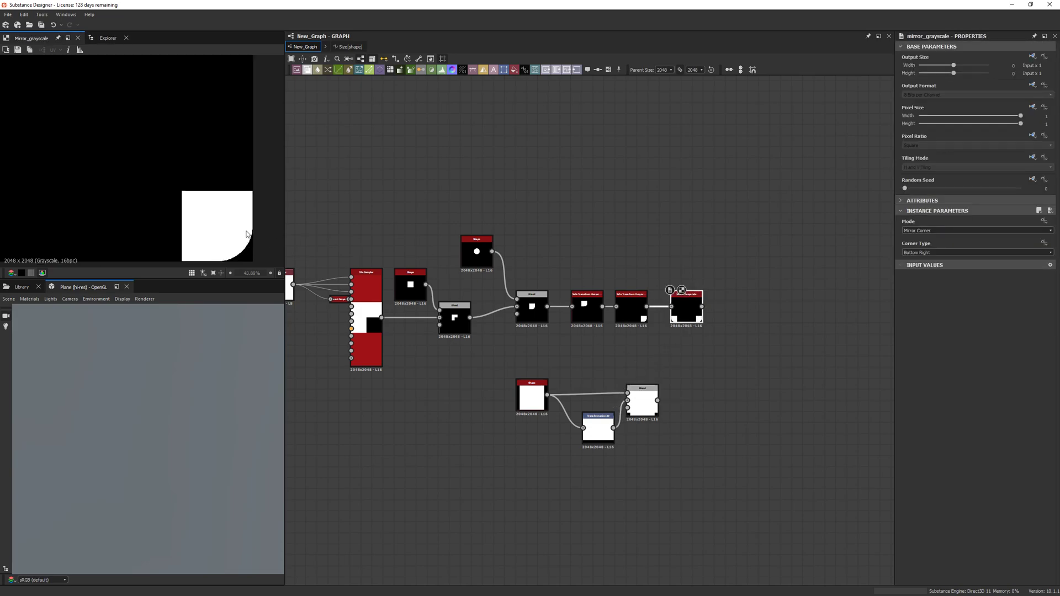
scroll(243, 246, down, 5)
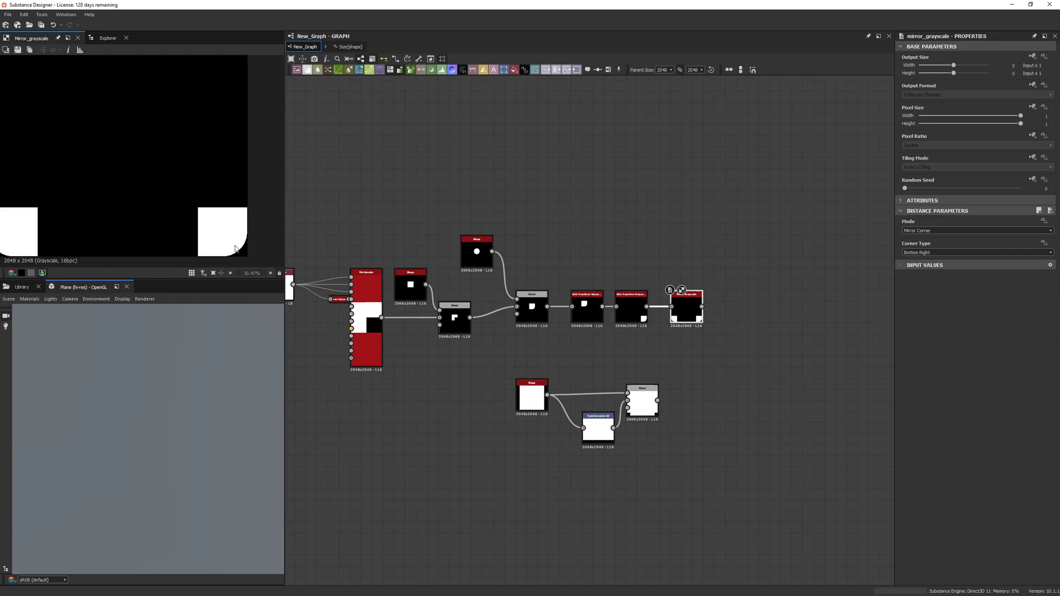
double_click(642, 393)
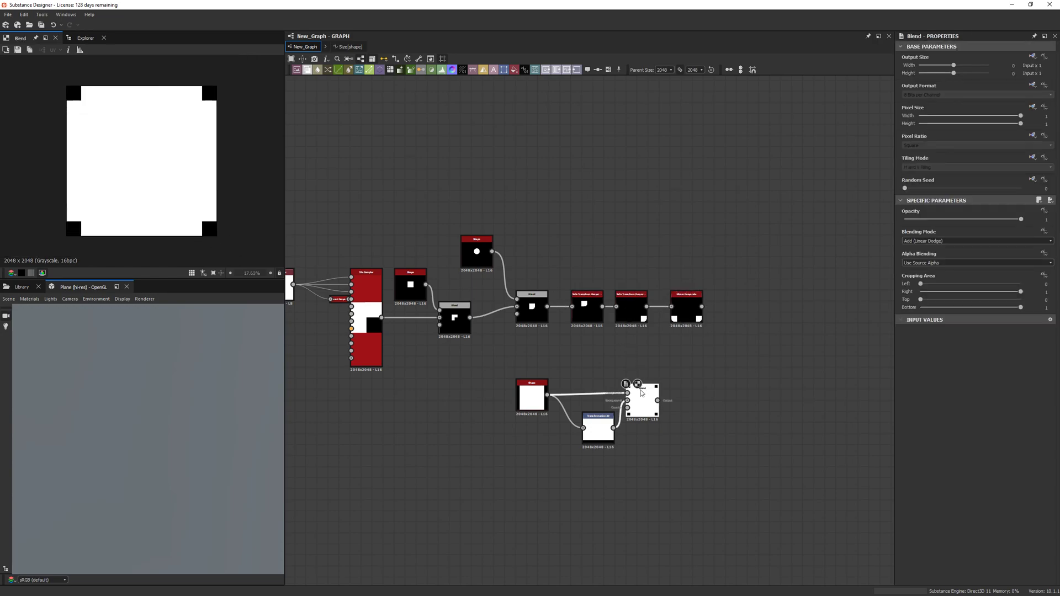
double_click(688, 316)
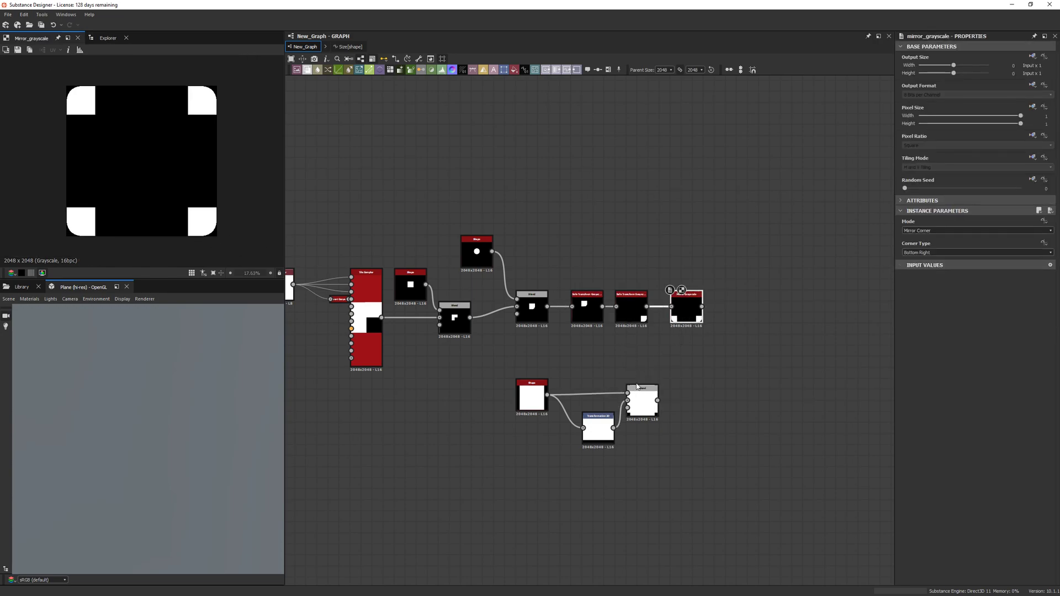
double_click(642, 394)
double_click(685, 312)
double_click(643, 403)
Step: Raise the Scale parameter's default to about 0.66 and preview the Mirror Grayscale result
click(717, 380)
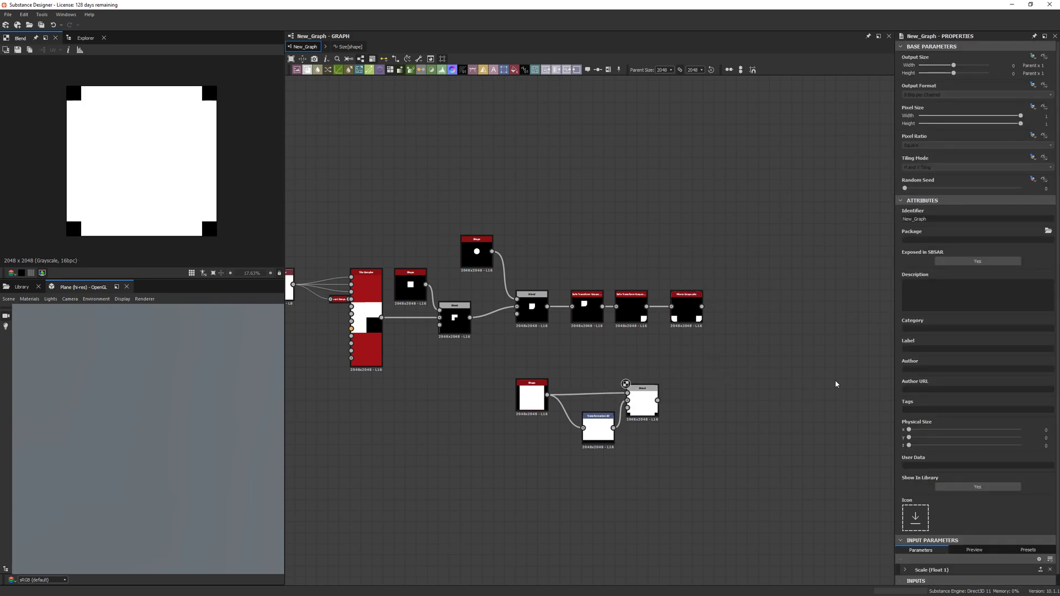
scroll(959, 505, down, 1)
click(908, 560)
scroll(961, 484, down, 4)
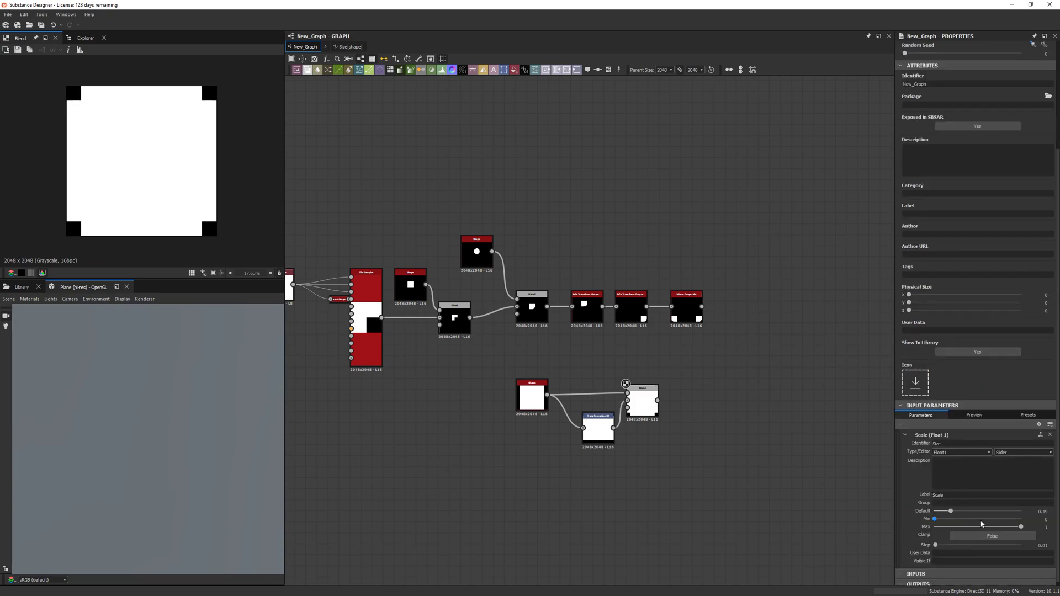
drag(959, 511, 968, 508)
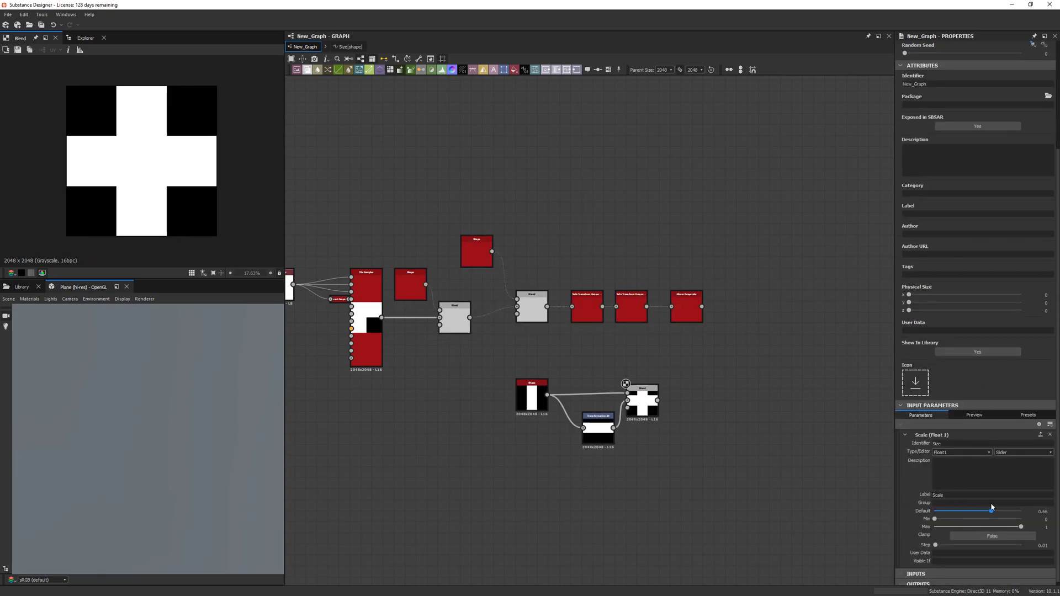
double_click(688, 309)
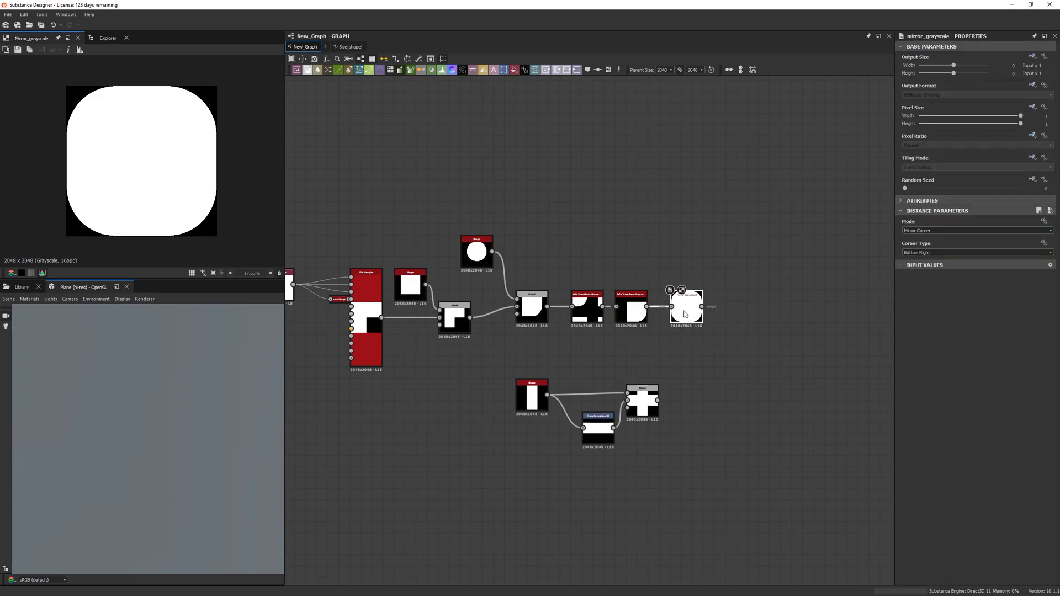
click(698, 379)
key(space)
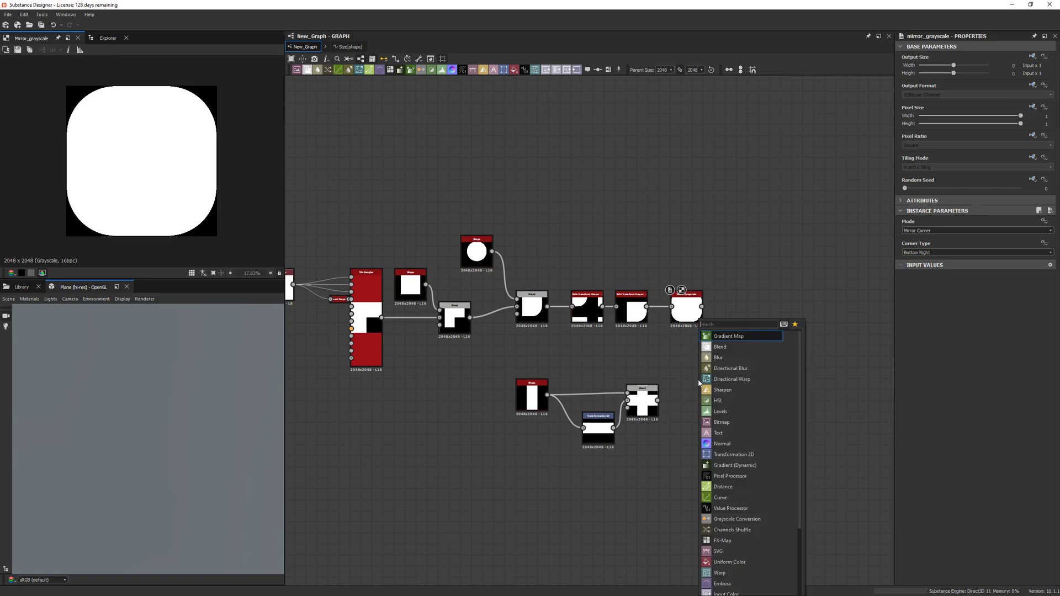
click(757, 244)
Step: Lower the graph's Scale parameter default to about 0.24
click(686, 303)
click(802, 390)
scroll(972, 523, down, 5)
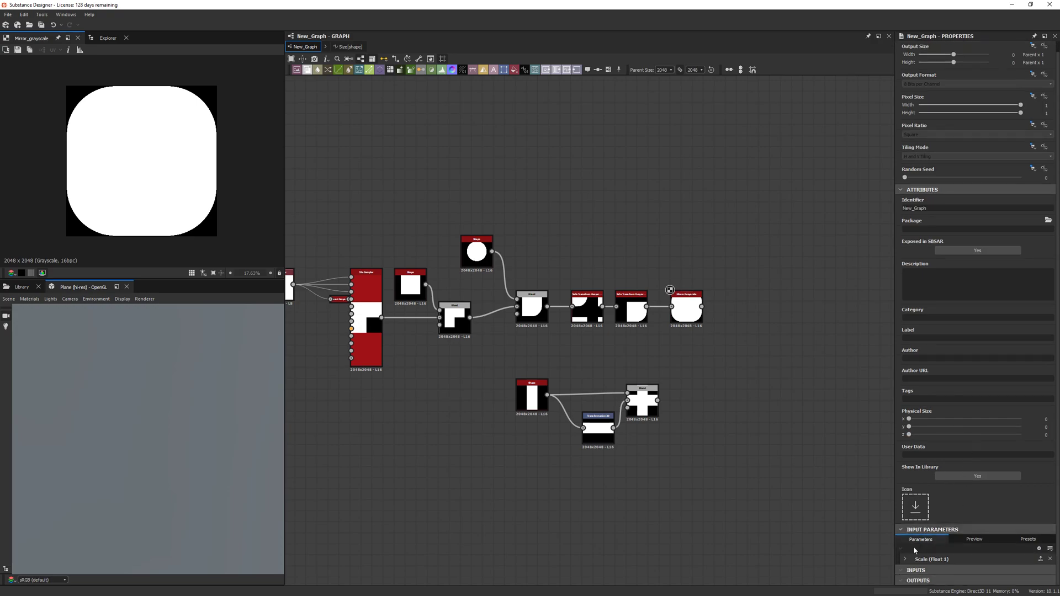
drag(980, 514, 957, 516)
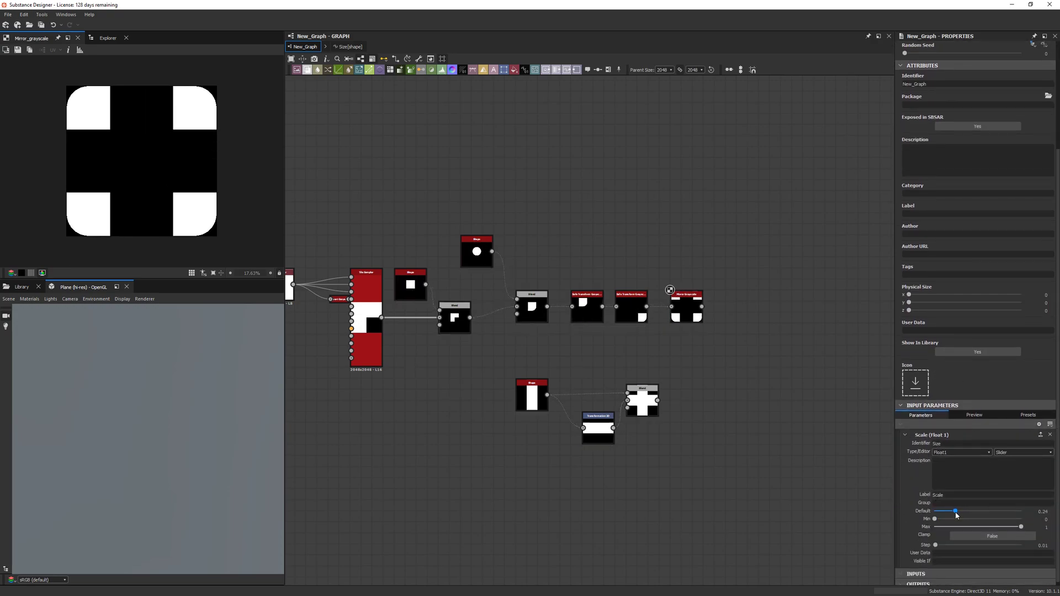
Step: Add a new Blend node combining the Mirror Grayscale output with the lower Blend's output
double_click(642, 400)
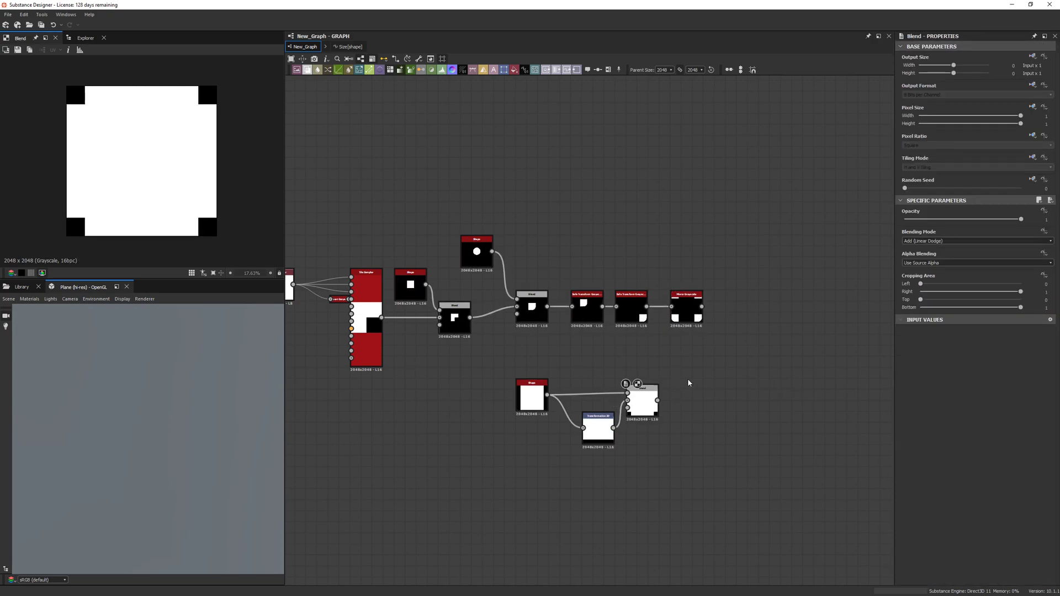
key(space)
text(bl)
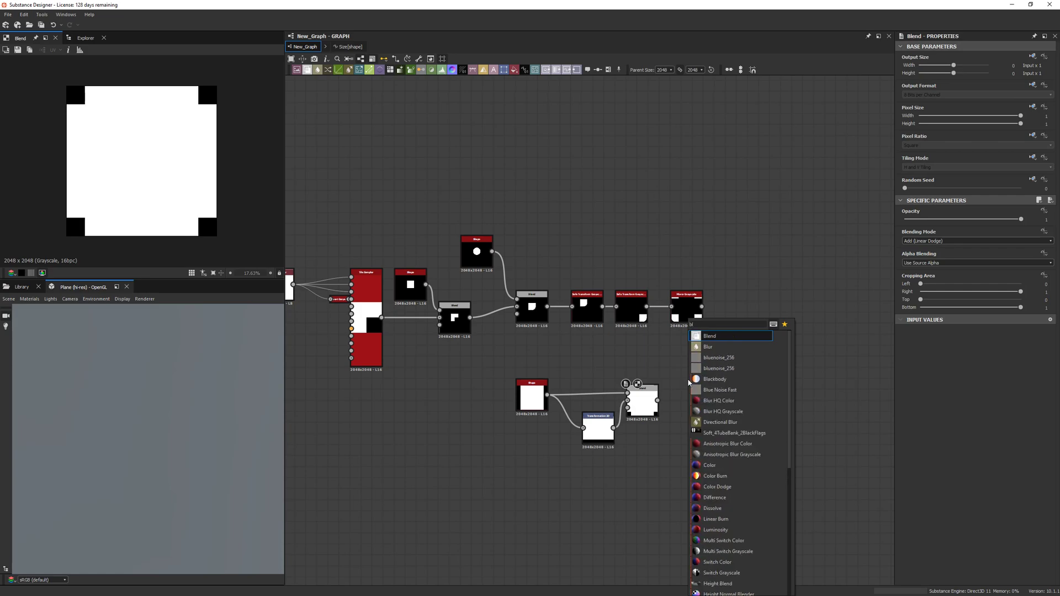
key(Return)
drag(671, 377, 650, 401)
Step: Set the new Blend's blending mode to Add (Linear Dodge) and move the node just past the Mirror Grayscale
click(921, 240)
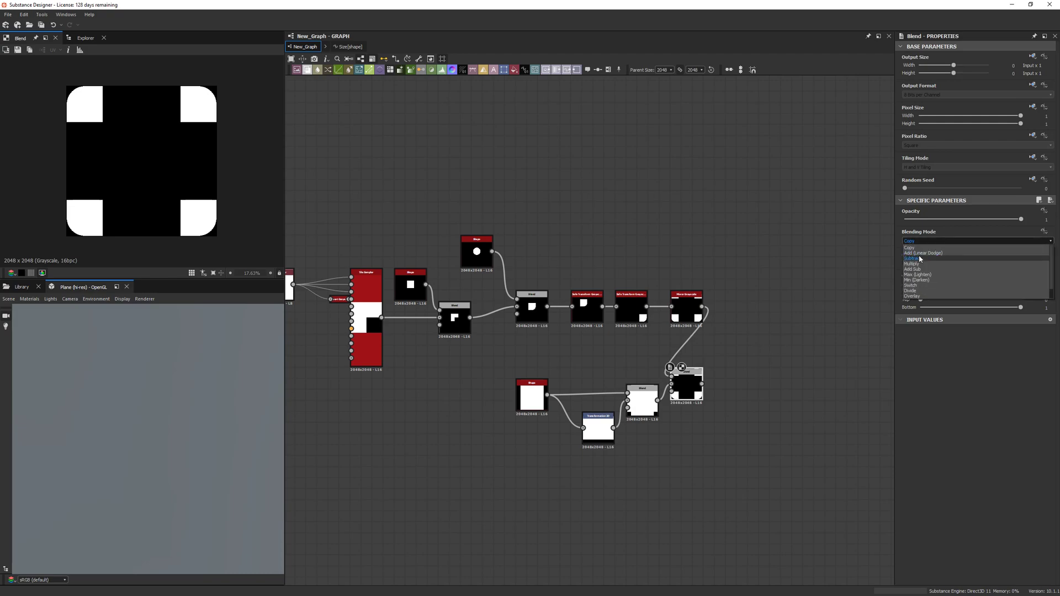
click(921, 255)
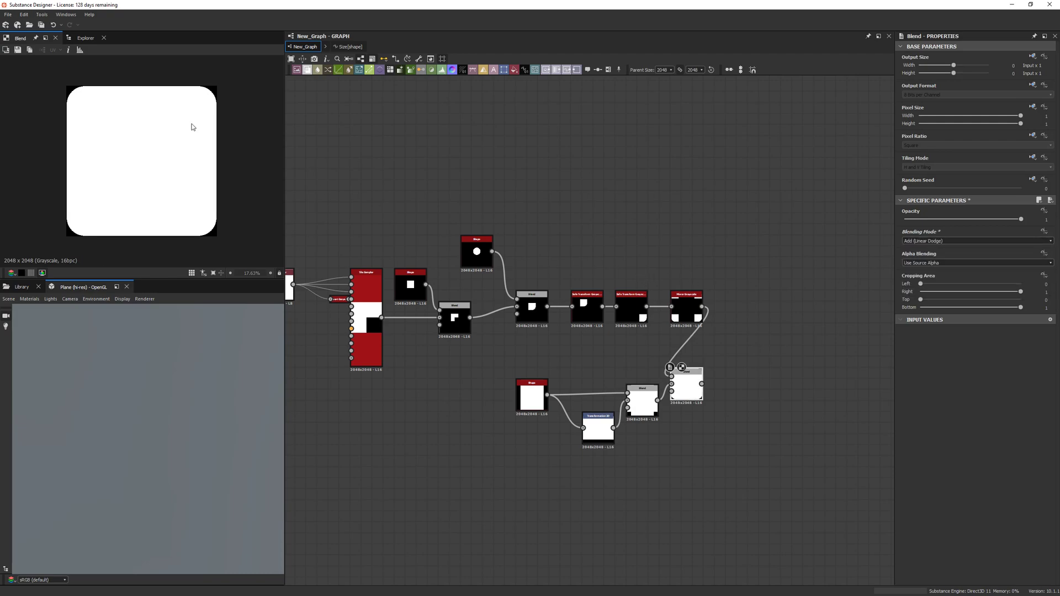
middle_drag(620, 363, 544, 357)
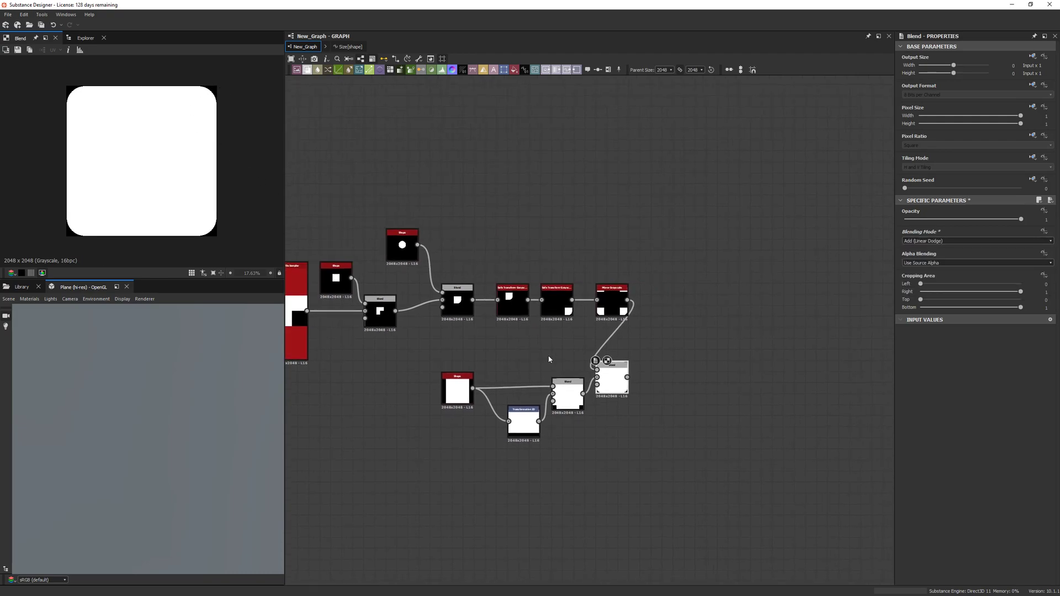
drag(605, 364, 671, 309)
Step: Add a Tile Generator node fed by the final Blend's output
key(space)
text(tile)
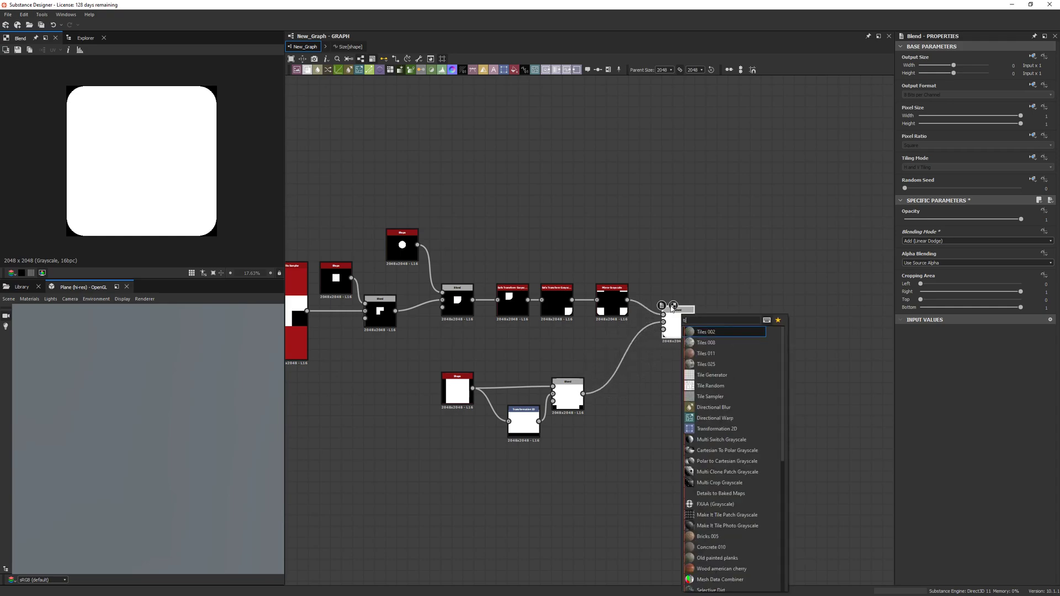
key(Down)
key(Down)
key(Down)
key(Down)
key(Return)
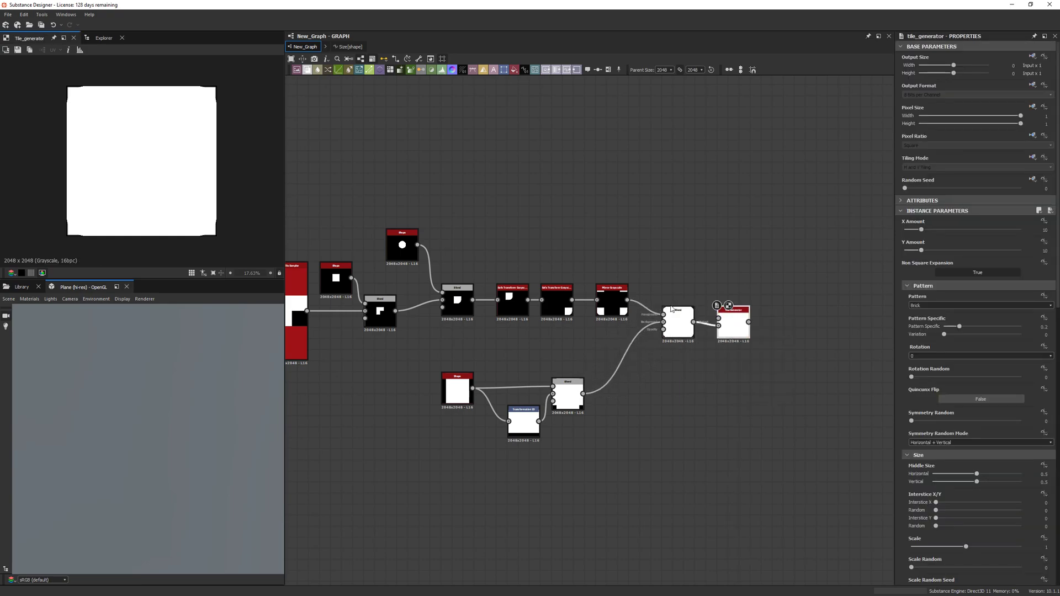
Step: Set the Tile Generator's pattern to Image Input with X Amount 1 and Y Amount 1
click(932, 306)
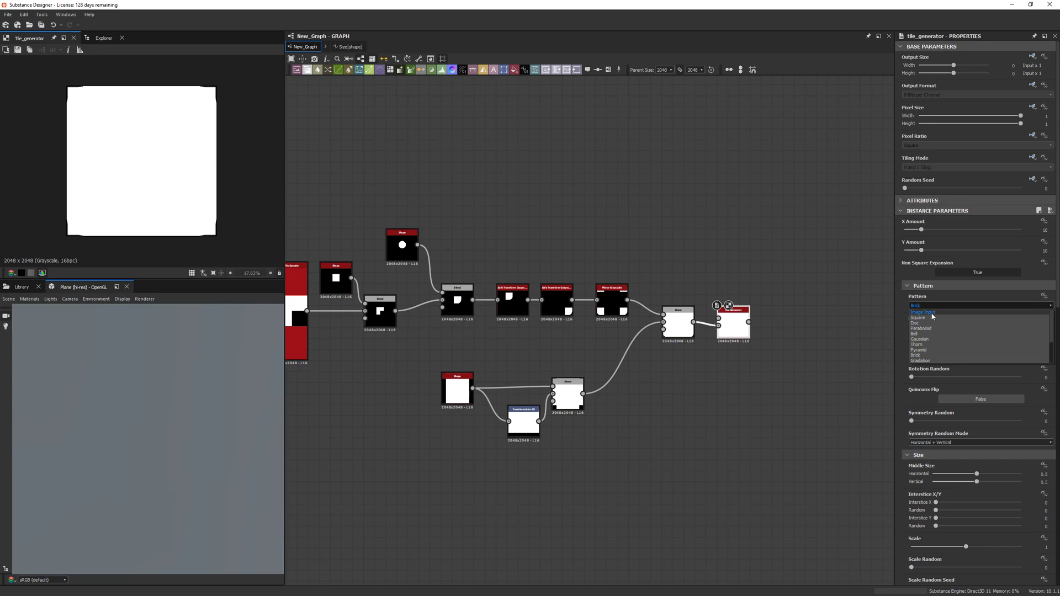
click(932, 315)
click(1044, 230)
text(1)
click(1045, 251)
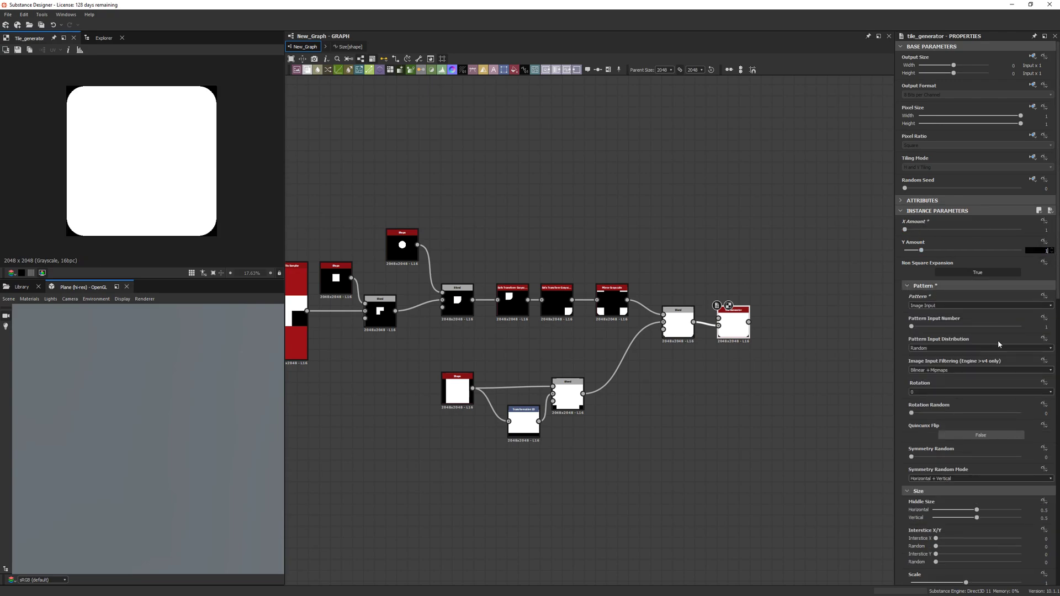
key(Return)
click(953, 307)
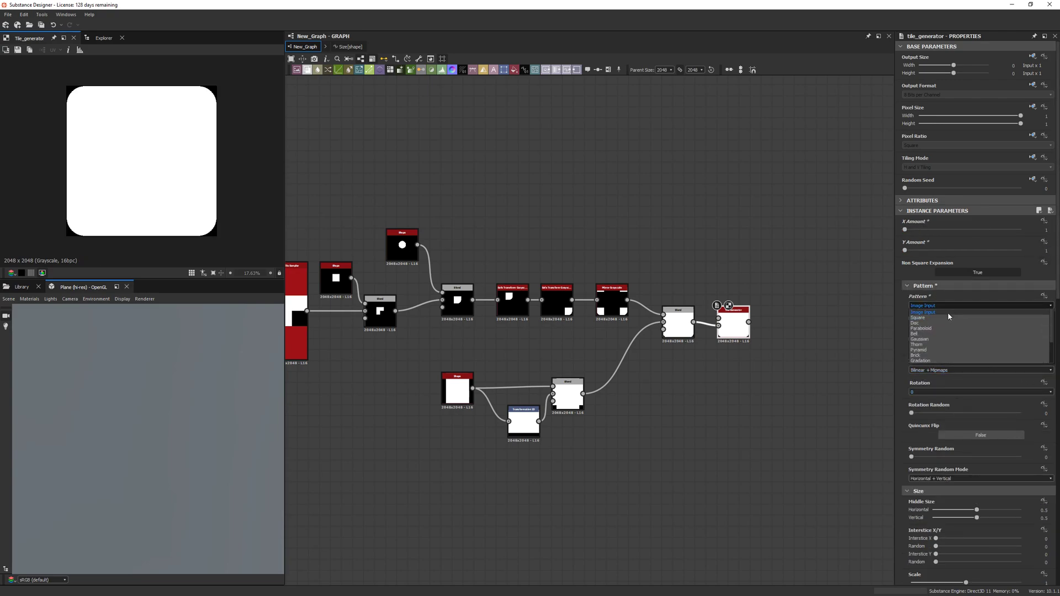
click(947, 313)
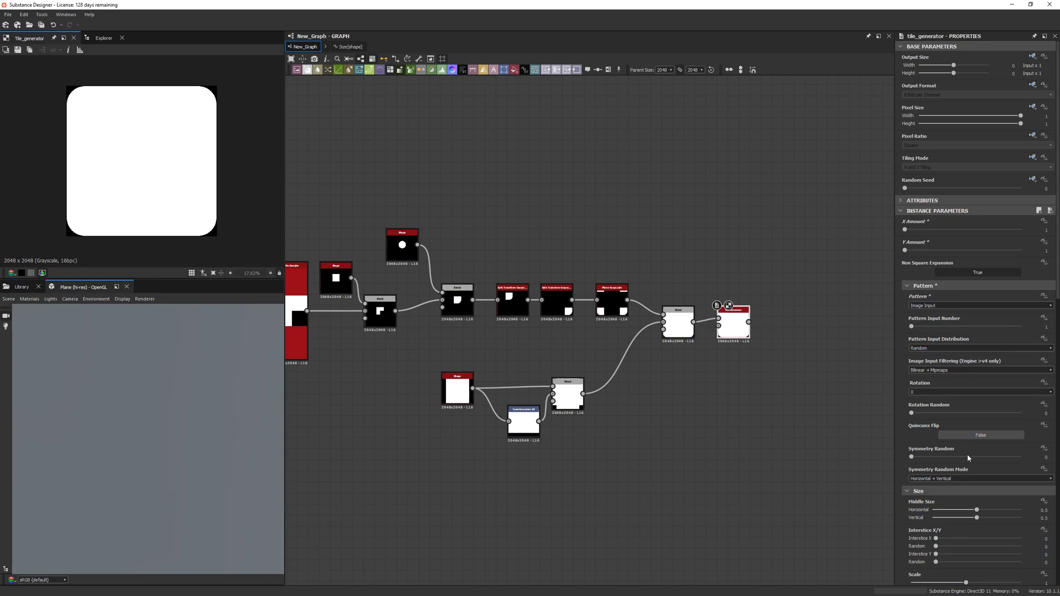
Step: Expose the Tile Generator's Scale as a new graph input named scaleoverall
scroll(966, 464, down, 3)
click(1047, 503)
click(1028, 522)
click(547, 298)
click(544, 315)
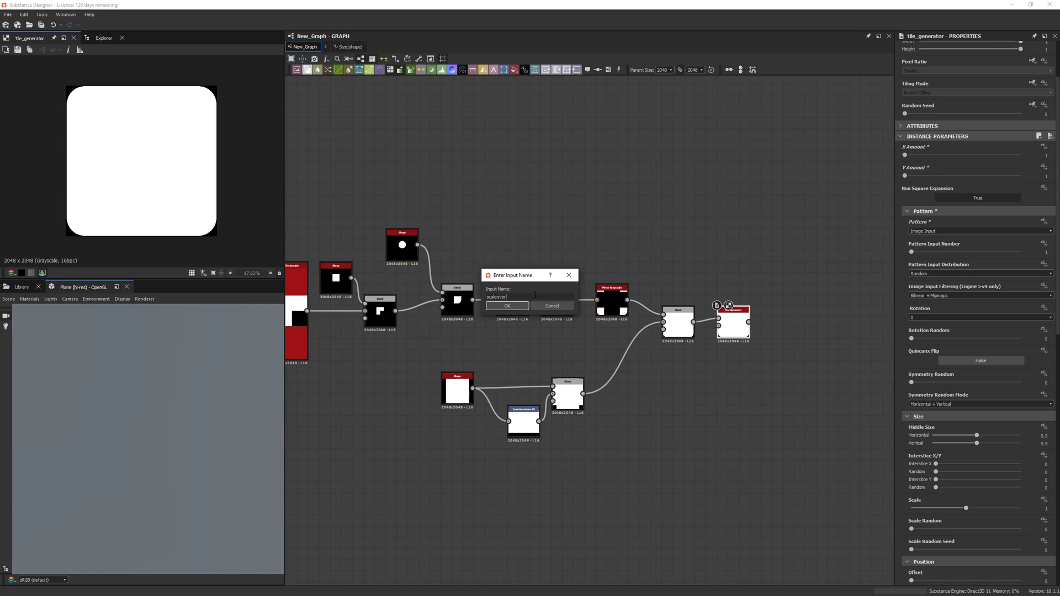
key(Return)
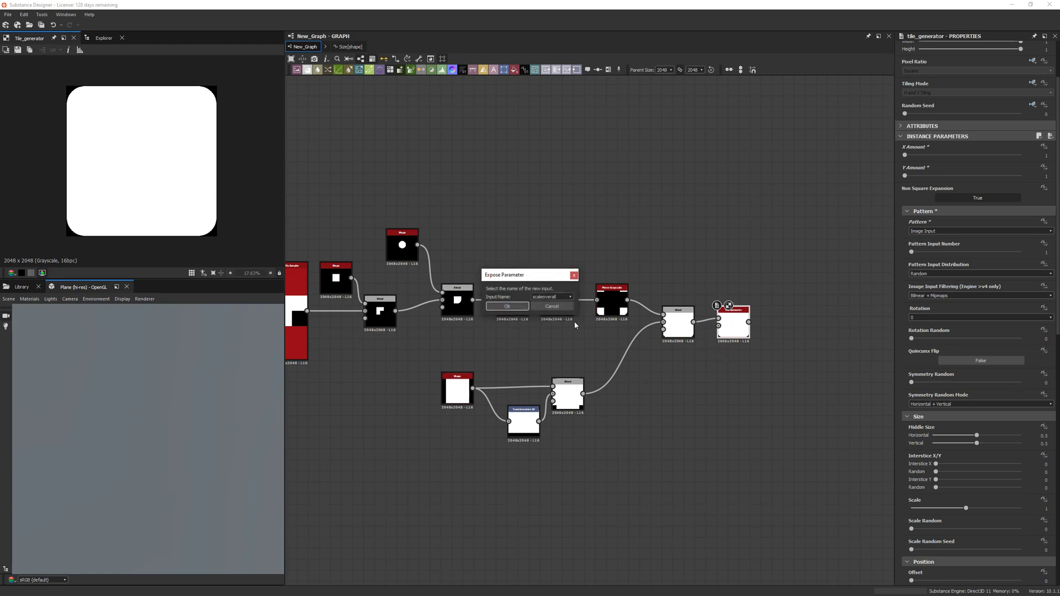
click(507, 307)
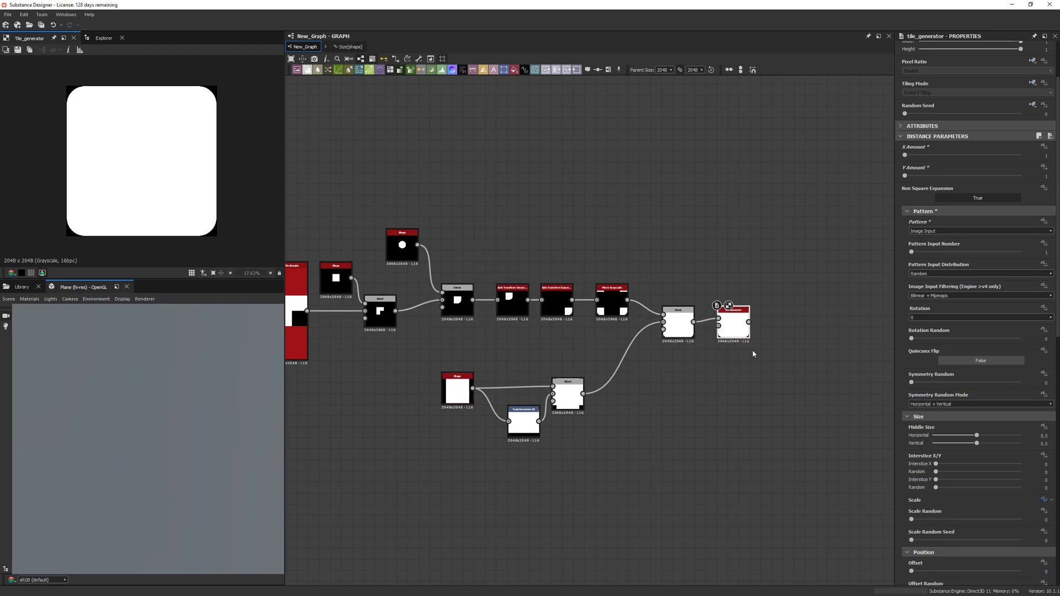
Step: Add an Output node fed by the Tile Generator
key(space)
text(output)
key(Return)
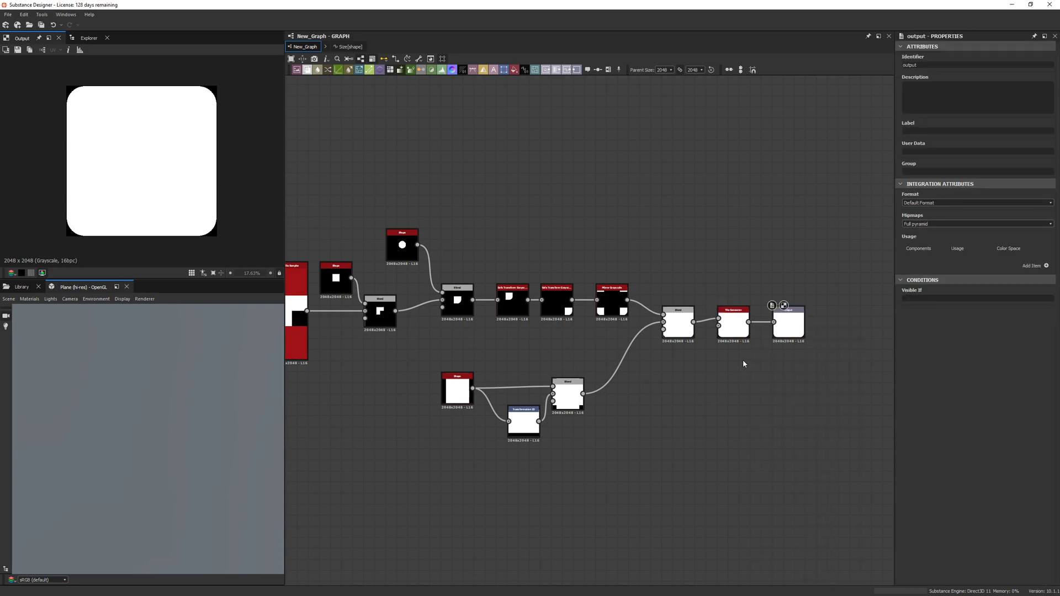
Step: In the graph's input parameters, label the corner size input Curve
click(744, 360)
click(905, 458)
scroll(980, 471, down, 2)
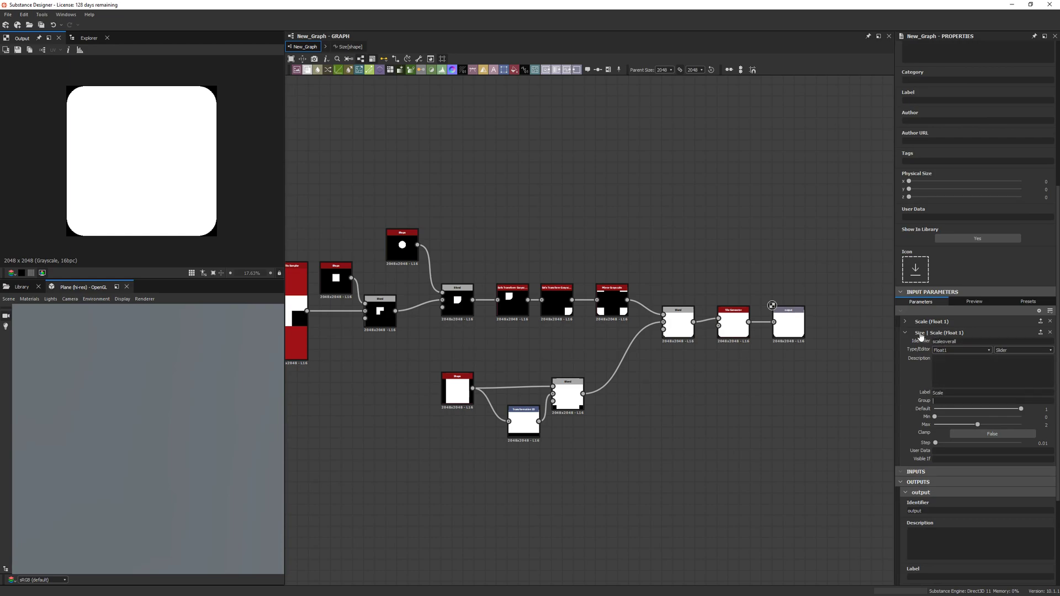
click(907, 322)
text(Curve)
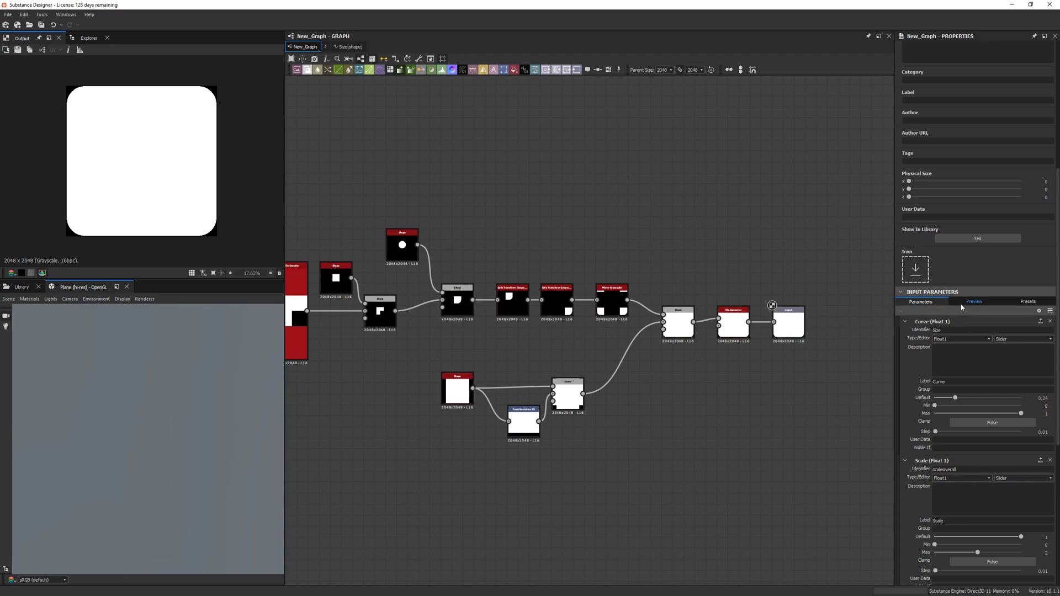
Step: Test both exposed inputs with different defaults, ending with Curve at 0.19 and Scale at 0.74
drag(957, 399, 969, 398)
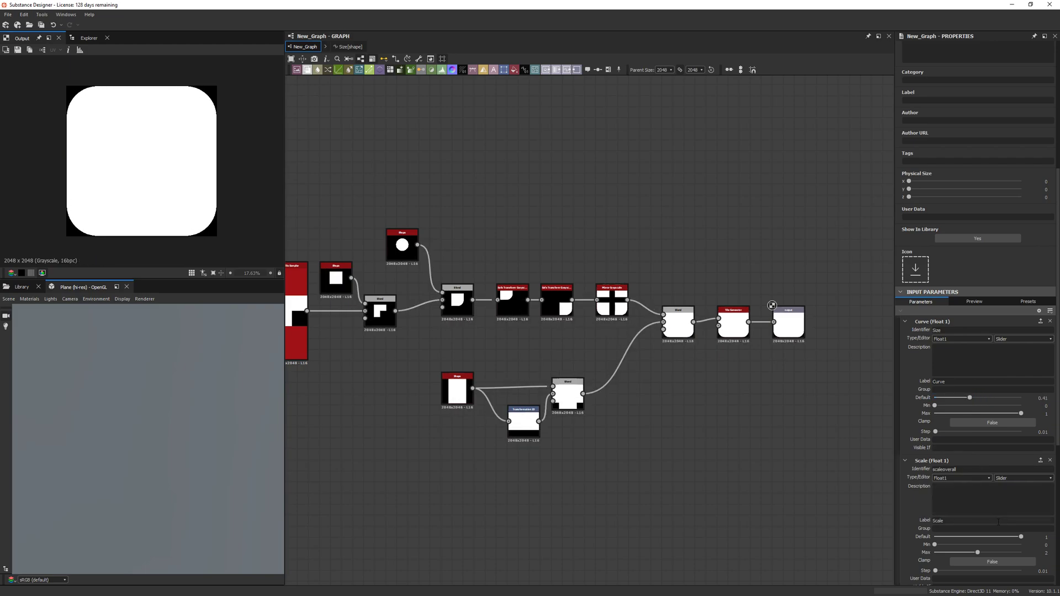
drag(1014, 541, 978, 539)
drag(968, 400, 951, 404)
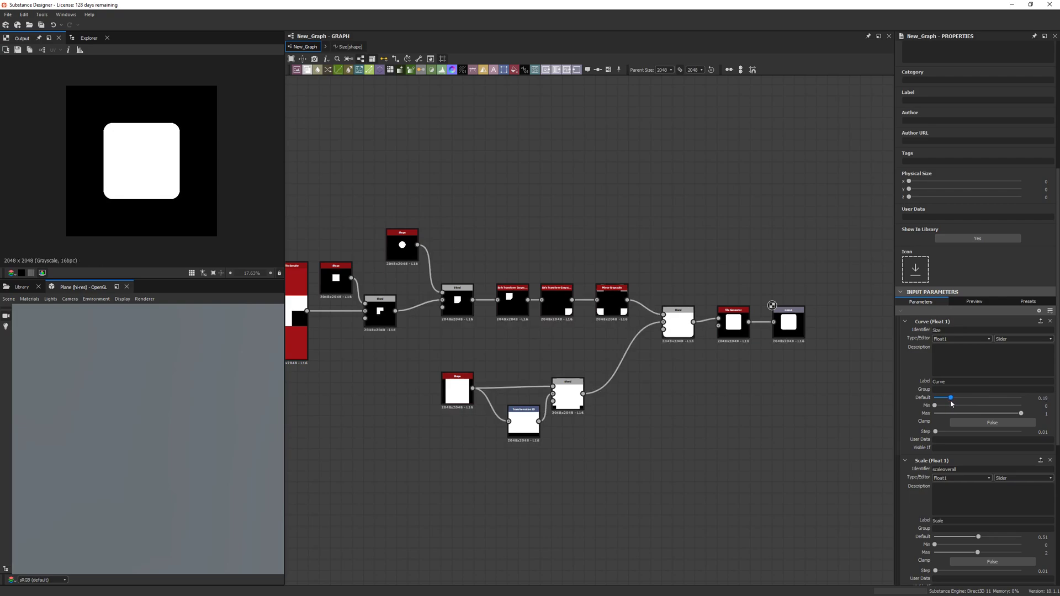
drag(983, 542, 999, 537)
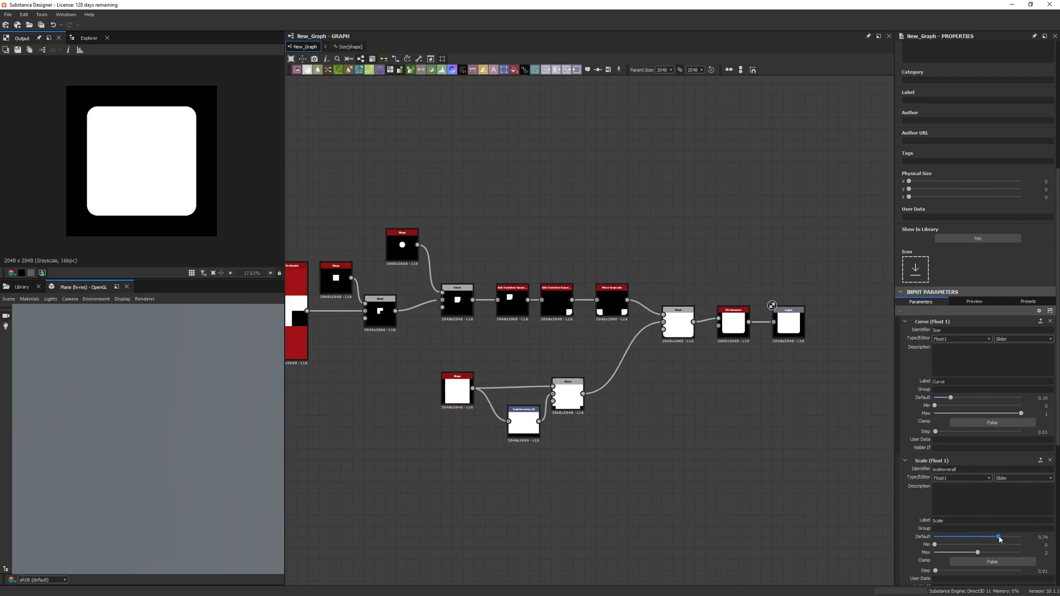
Step: Move the lower Shape, Transformation 2D and Blend nodes up to sit directly beneath the main chain
scroll(734, 380, down, 3)
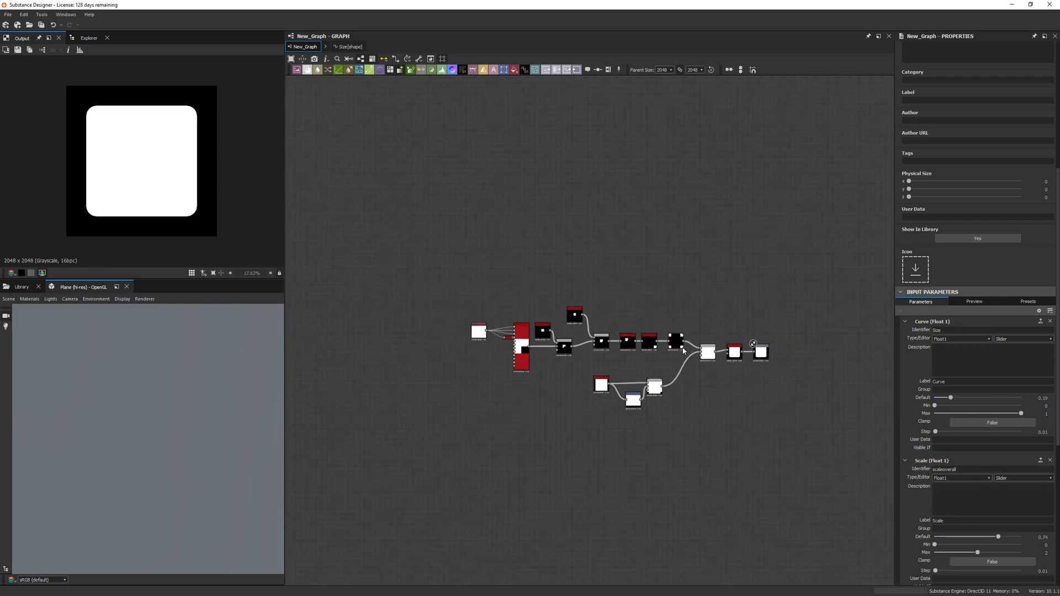
scroll(675, 340, up, 3)
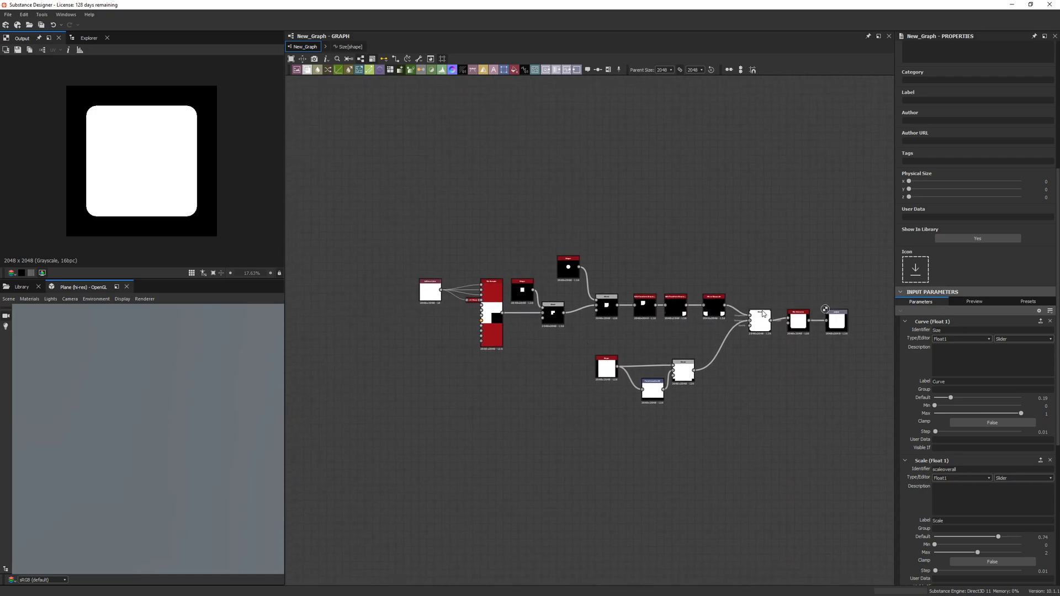
scroll(763, 314, down, 2)
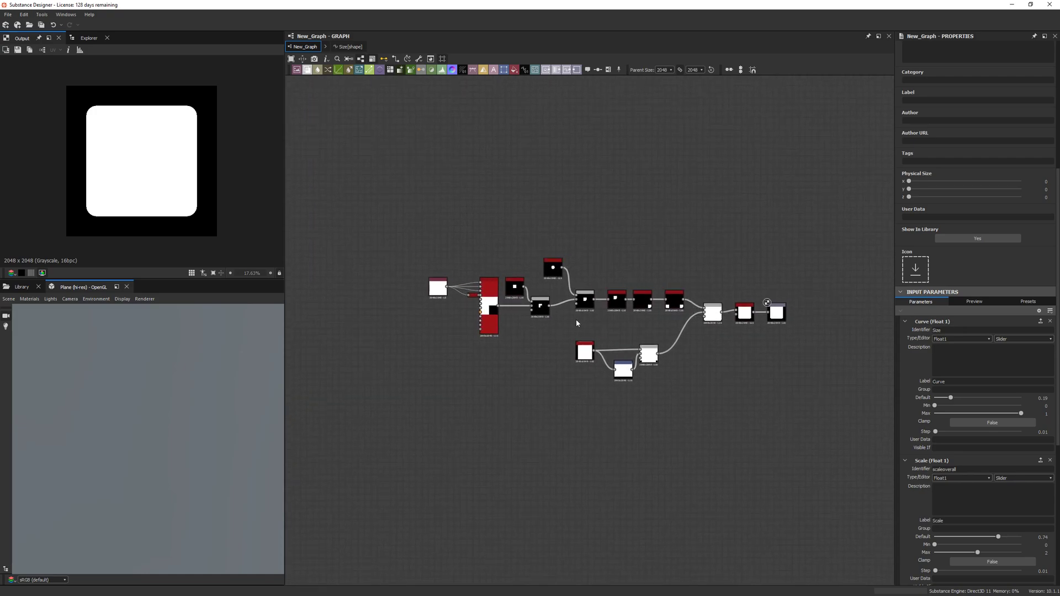
scroll(577, 323, up, 2)
scroll(552, 304, down, 1)
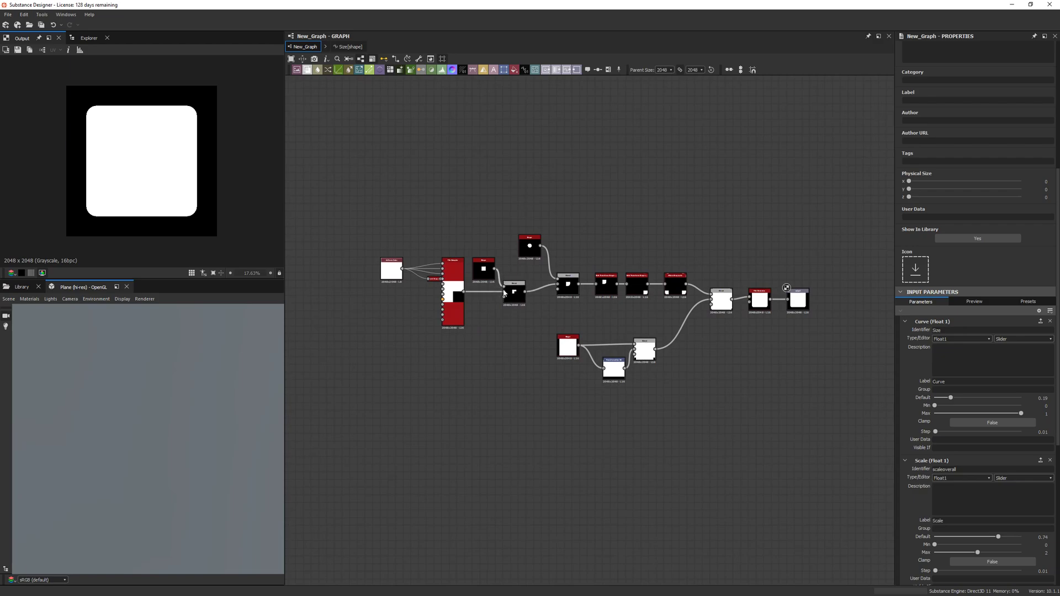
drag(675, 412, 576, 351)
drag(568, 354, 567, 323)
scroll(569, 325, up, 3)
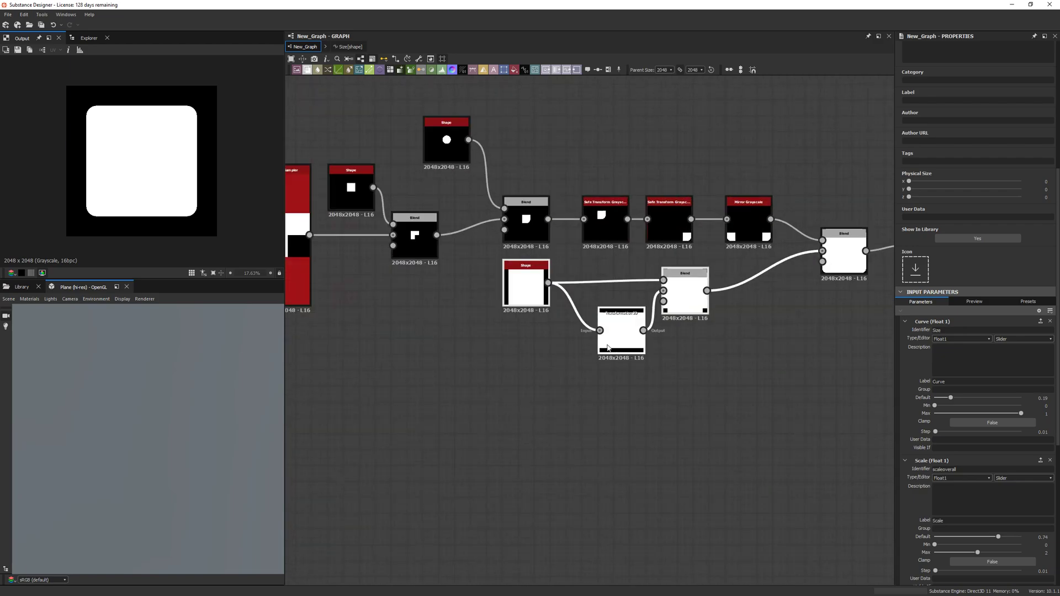
drag(676, 295, 690, 279)
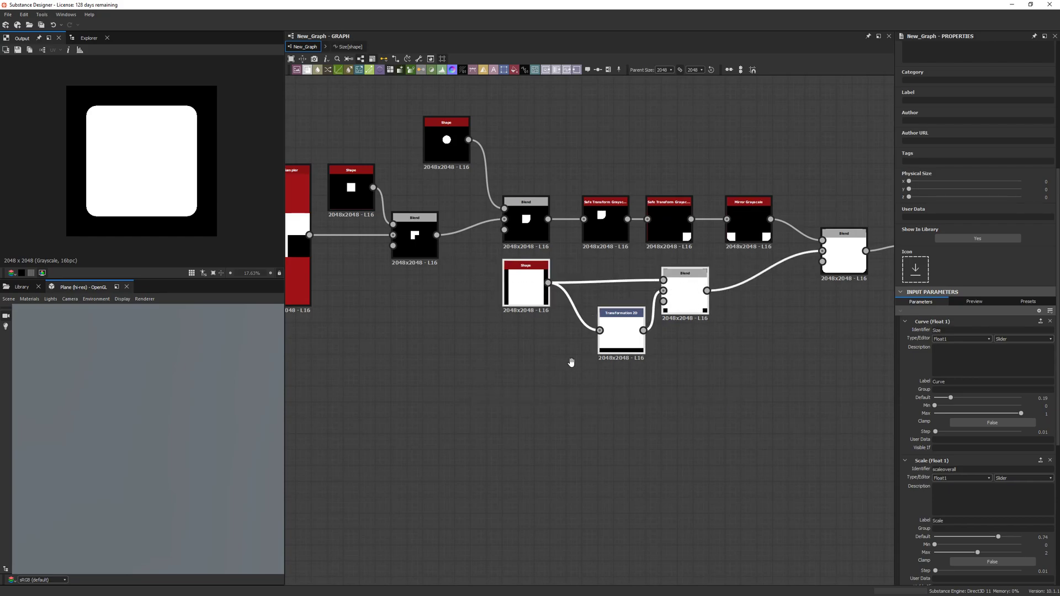
Step: Examine how the Tile Sampler, the square Shape and their Blend feed the circle's Blend
middle_drag(570, 365, 745, 378)
middle_drag(396, 379, 500, 388)
drag(401, 360, 552, 154)
middle_drag(635, 215, 433, 240)
scroll(433, 240, down, 3)
middle_drag(592, 277, 572, 290)
scroll(570, 283, up, 3)
scroll(440, 269, up, 2)
scroll(577, 291, down, 1)
middle_drag(413, 386, 440, 392)
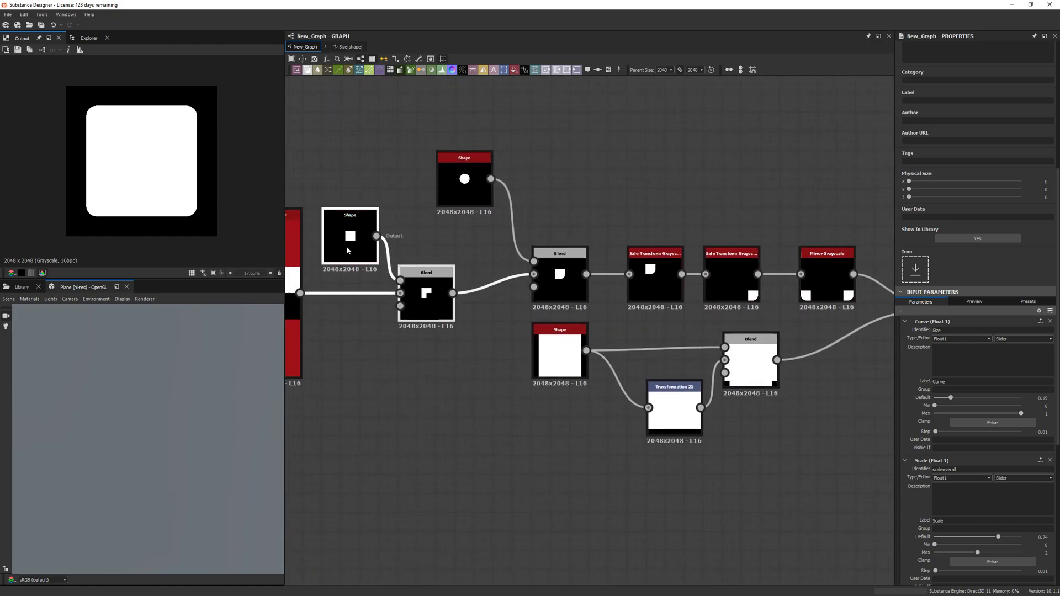
scroll(489, 256, down, 2)
middle_drag(489, 256, 484, 253)
scroll(500, 267, down, 1)
scroll(500, 267, up, 1)
Step: Delete the connection from the Tile Sampler branch's Blend into the circle's Blend
click(486, 270)
middle_drag(536, 292, 500, 298)
key(Delete)
middle_drag(681, 354, 603, 364)
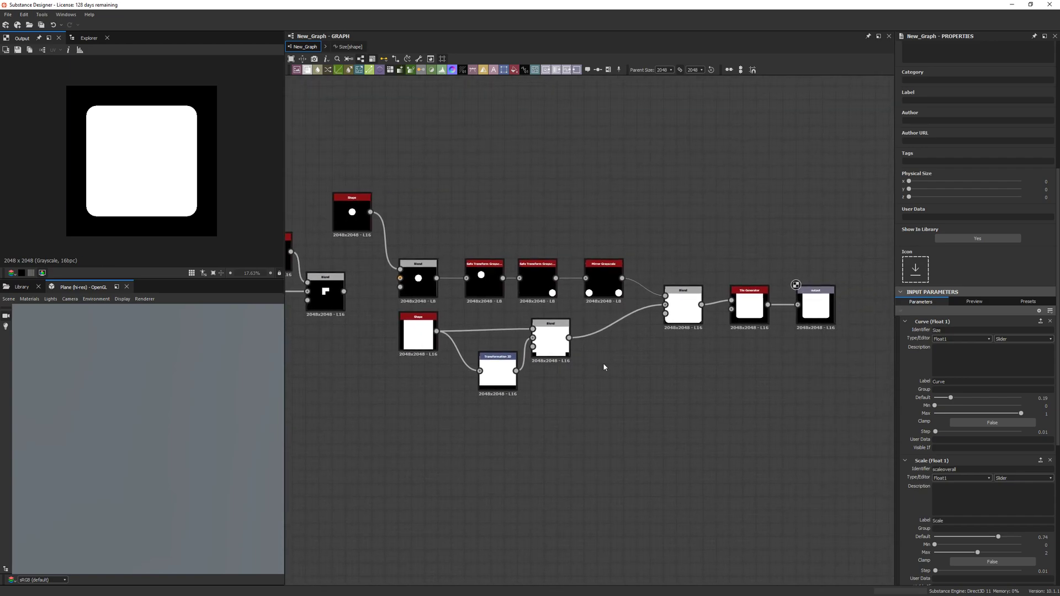
click(820, 303)
click(711, 374)
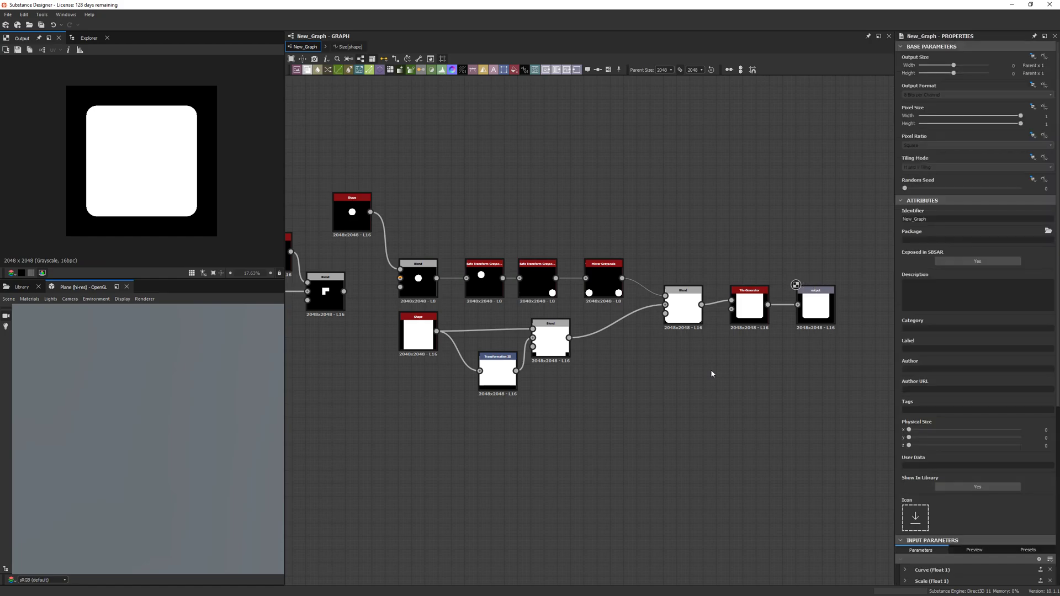
scroll(975, 431, down, 3)
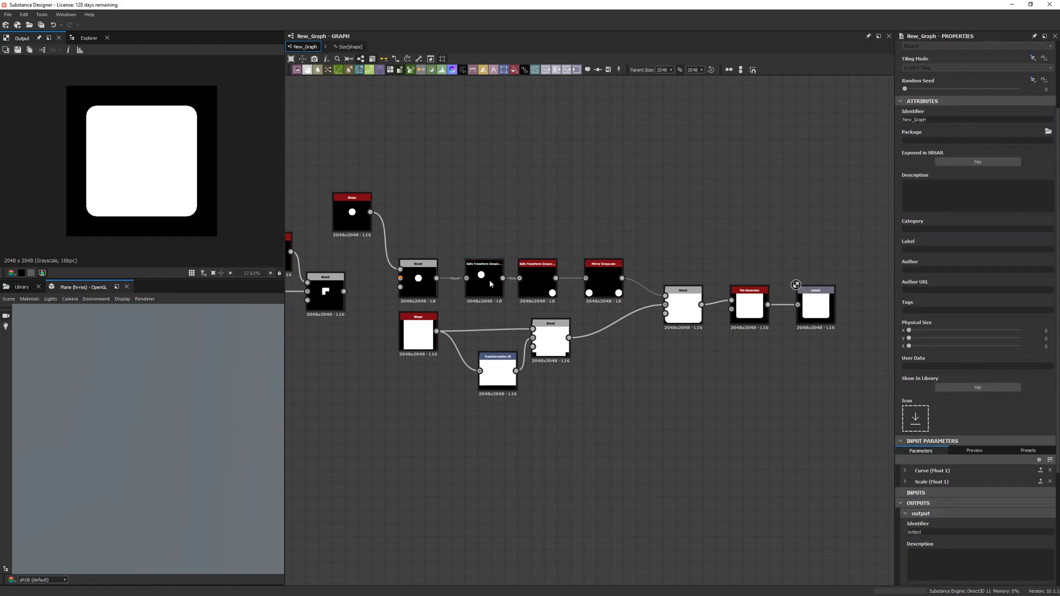
Step: Move the circle's Blend out of the chain and feed the circle Shape straight into the first Safe Transform Grayscale
key(space)
click(415, 184)
drag(371, 212, 421, 158)
drag(343, 216, 409, 276)
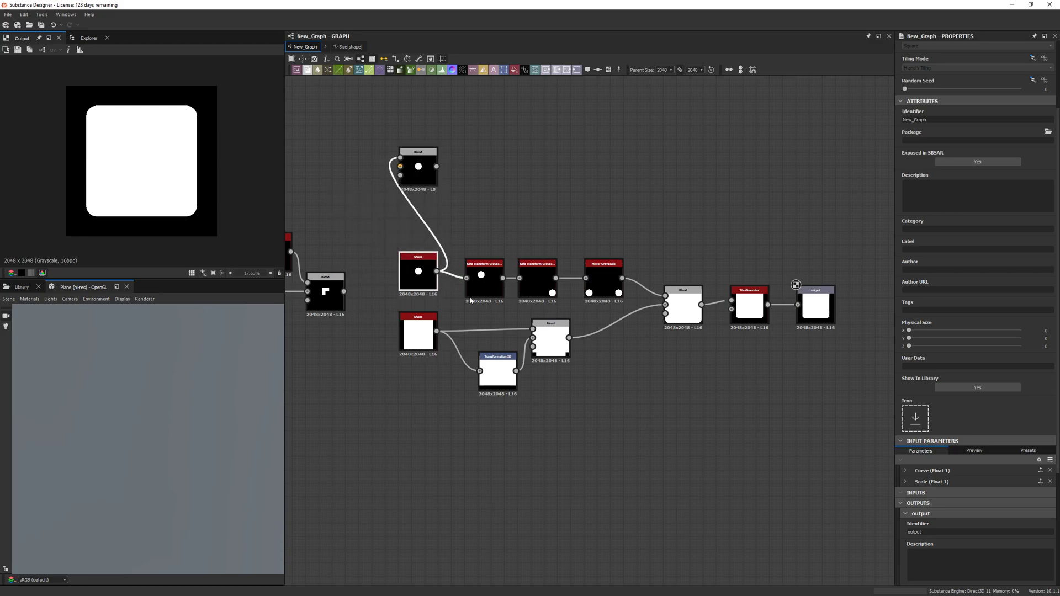
Step: Test the simplified graph by raising the Curve default and enlarging the default Scale
key(f)
click(923, 472)
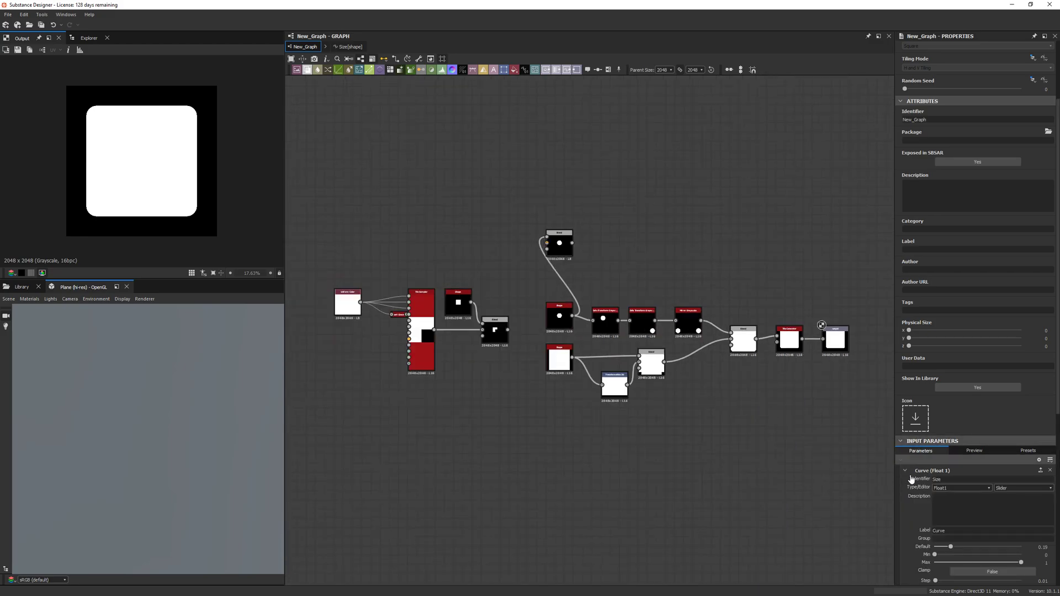
scroll(916, 499, down, 3)
drag(935, 447, 984, 447)
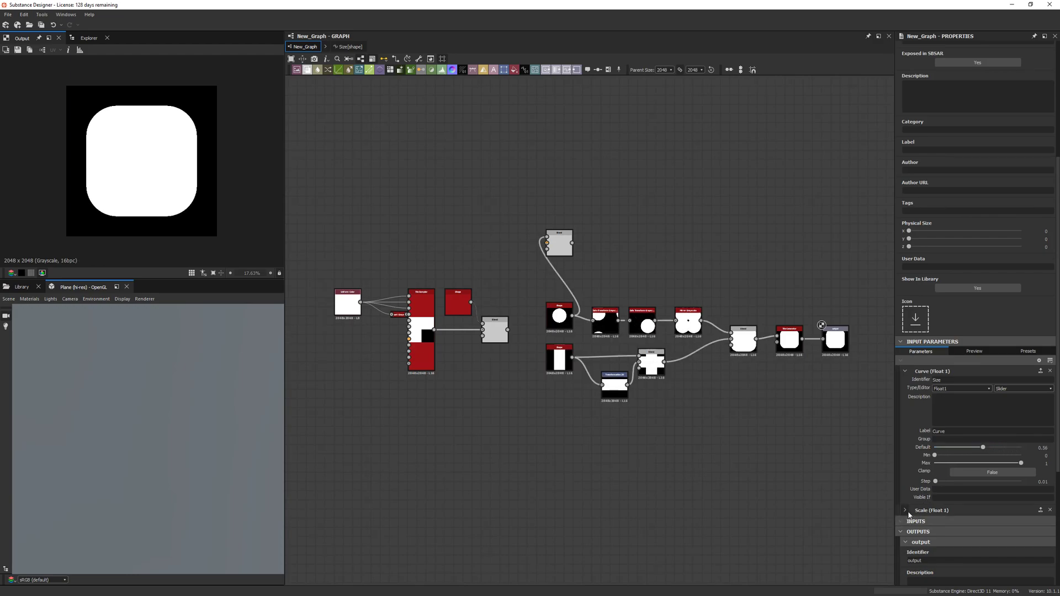
click(933, 511)
scroll(945, 513, down, 1)
mouse_move(998, 537)
mouse_down()
mouse_move(969, 537)
mouse_move(1015, 536)
mouse_up()
drag(991, 400, 964, 401)
Step: Delete the unused Tile Sampler branch, including its source node, the small square Shape and their Blend
double_click(502, 318)
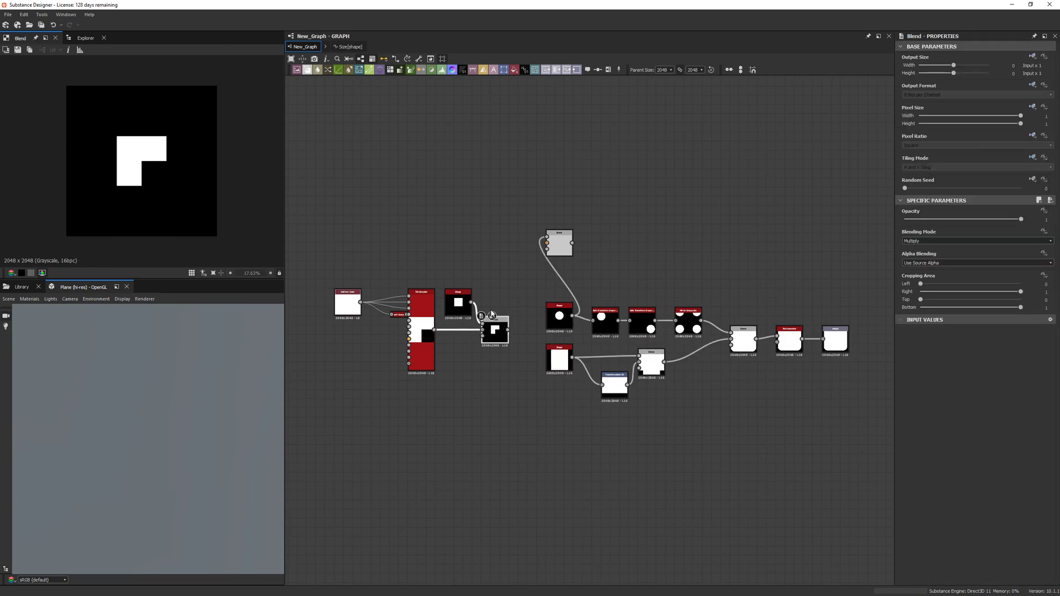
key(Delete)
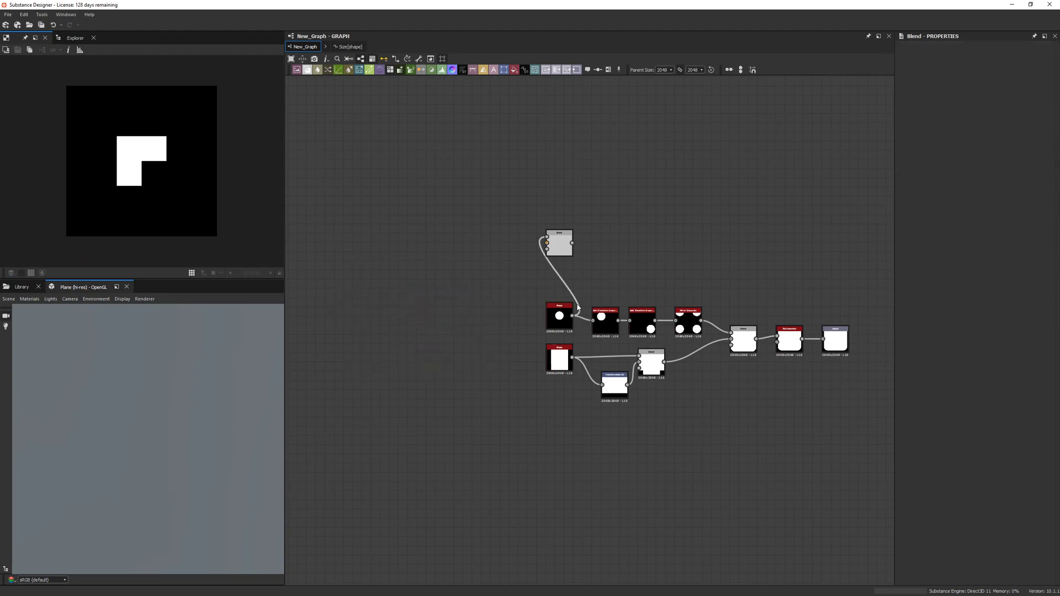
scroll(632, 325, up, 3)
middle_drag(736, 342, 598, 303)
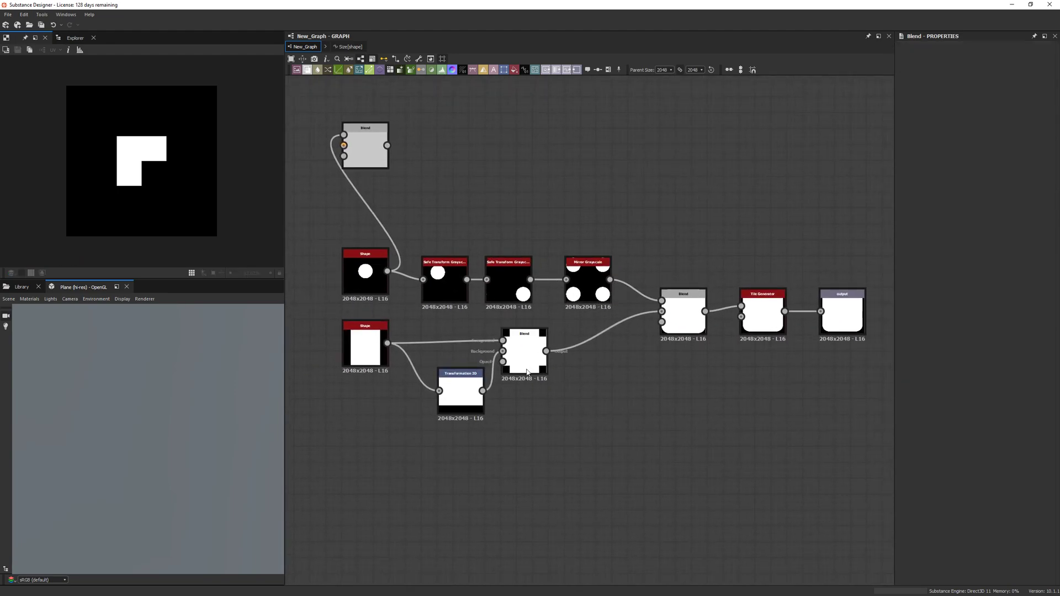
Step: Compare the previews of the cross-shaped Blend and the Mirror Grayscale's four corner circles
double_click(519, 348)
double_click(576, 276)
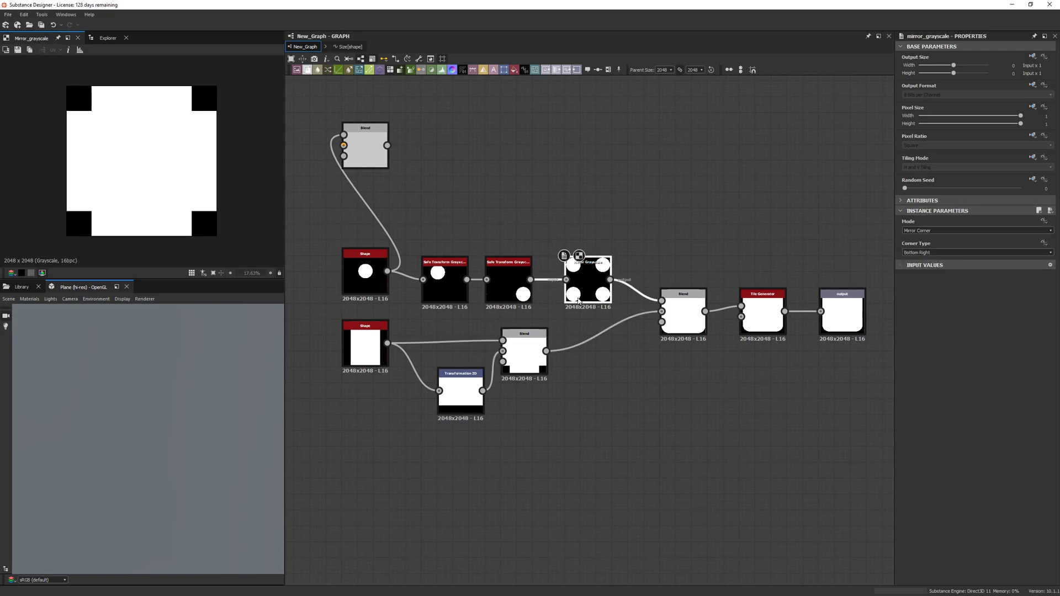
double_click(517, 347)
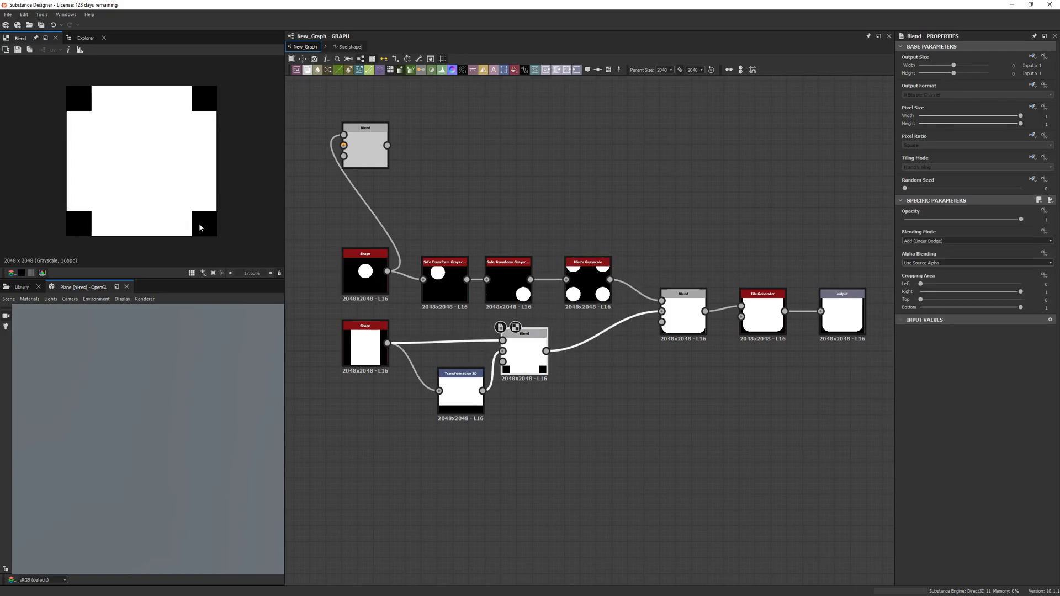
double_click(605, 286)
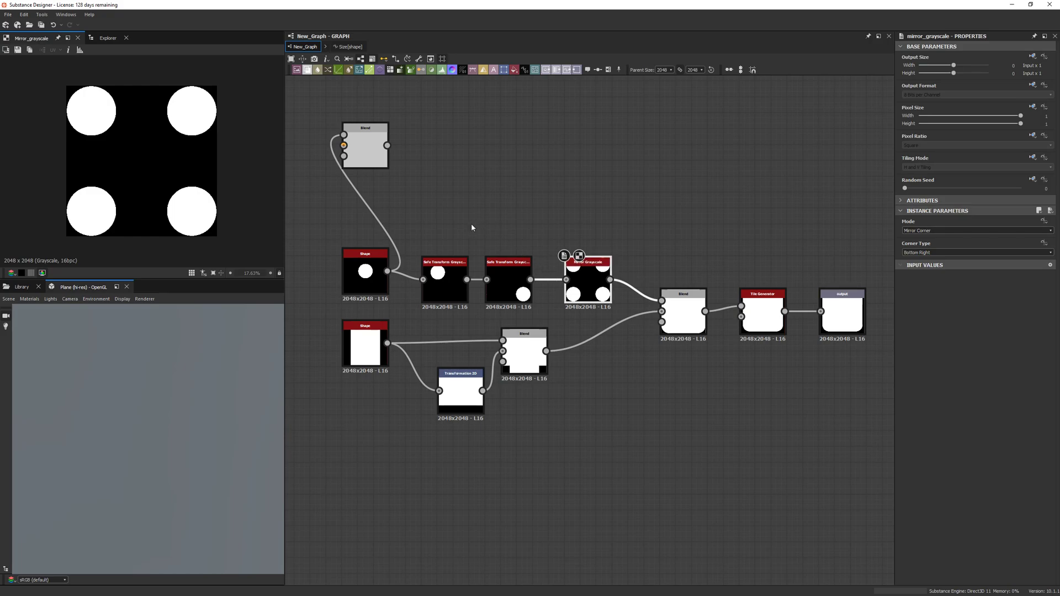
Step: Set the default of the graph's Curve input to 0.28
click(635, 376)
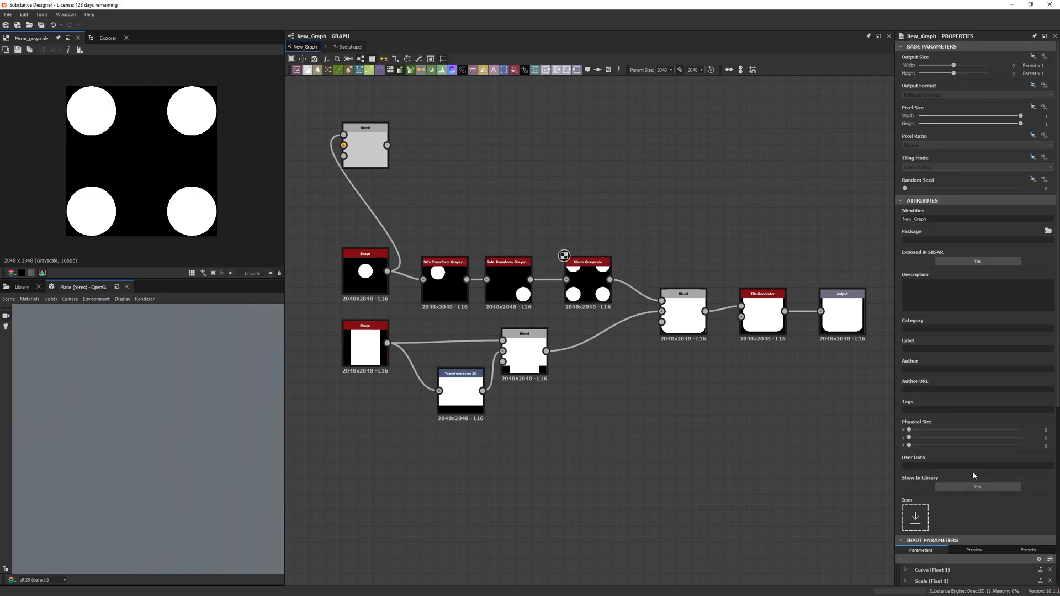
scroll(970, 471, down, 3)
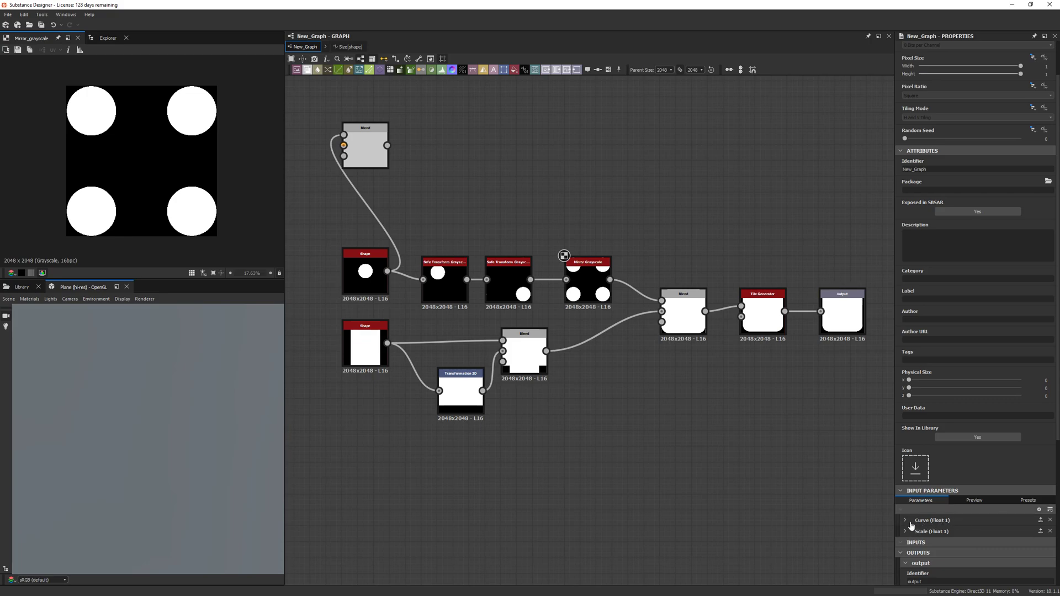
click(907, 530)
click(907, 521)
scroll(955, 504, down, 4)
mouse_move(967, 500)
mouse_down()
mouse_move(979, 501)
mouse_move(956, 498)
mouse_move(983, 501)
mouse_move(949, 500)
mouse_move(964, 501)
mouse_up()
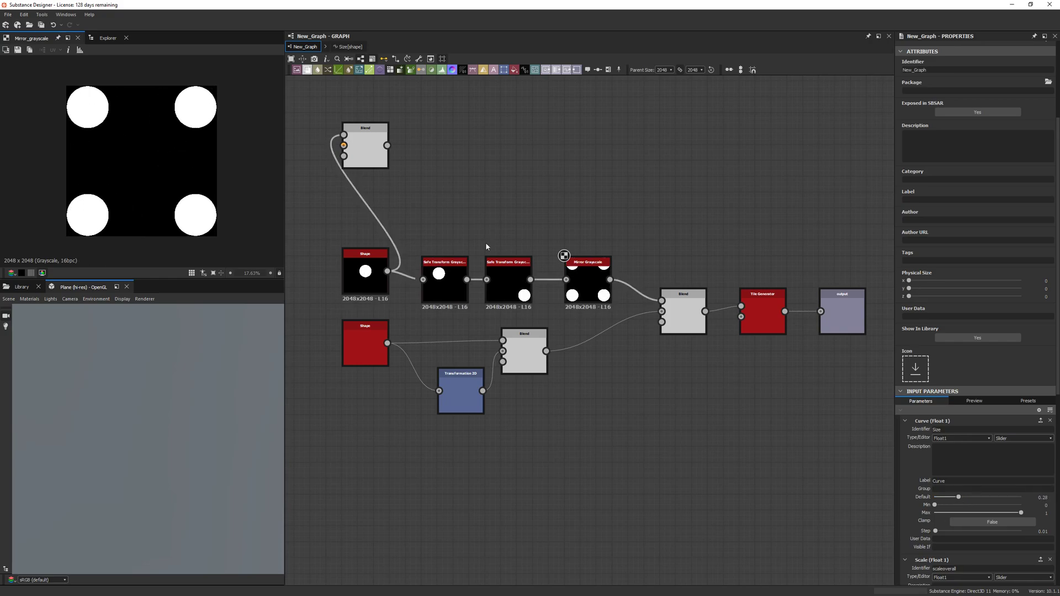
Step: Delete the leftover Blend above the circle Shape and preview the Output node
scroll(533, 263, down, 5)
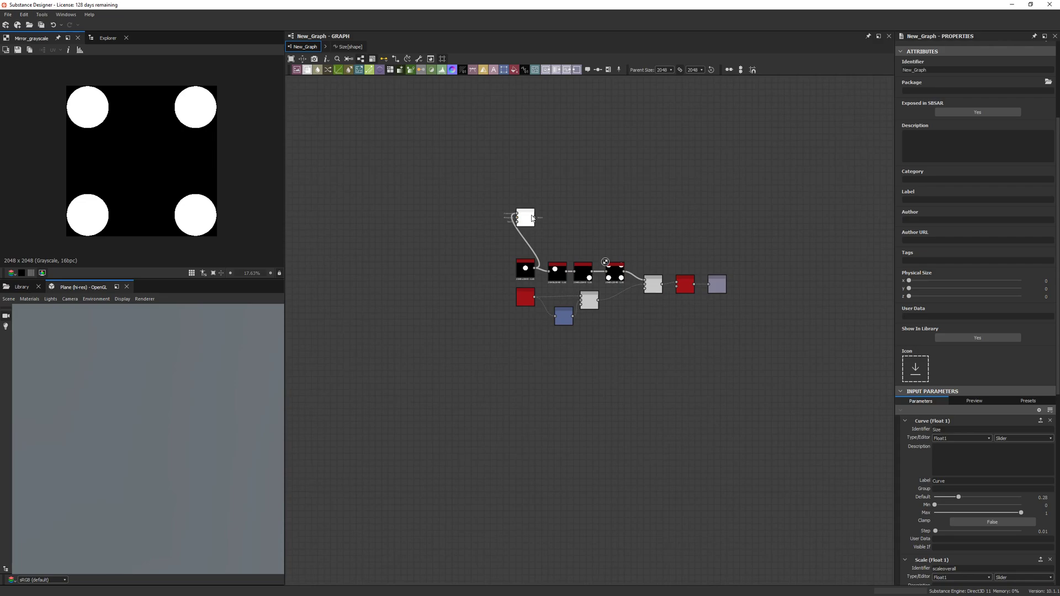
click(527, 217)
key(Delete)
double_click(717, 286)
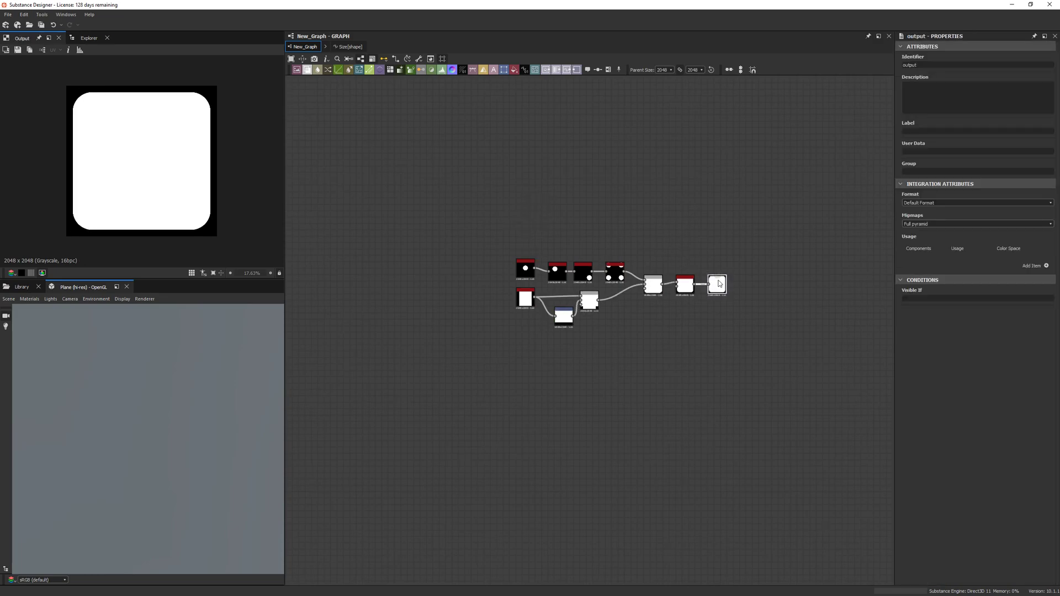
Step: Inspect the cleaned-up node chain and the first Safe Transform Grayscale's preview and parameters
scroll(735, 262, up, 3)
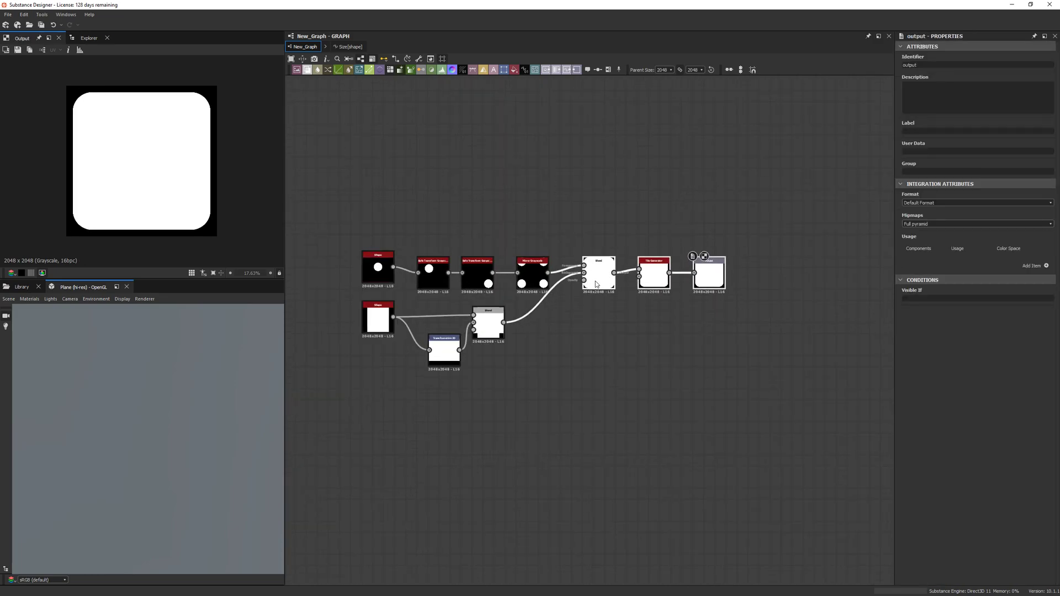
click(380, 265)
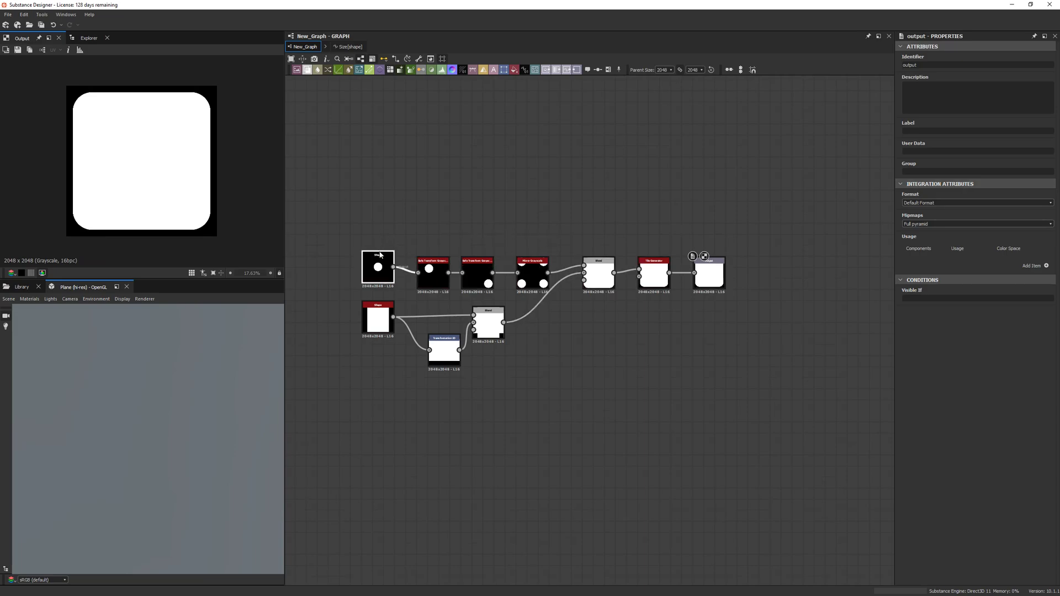
scroll(504, 365, up, 4)
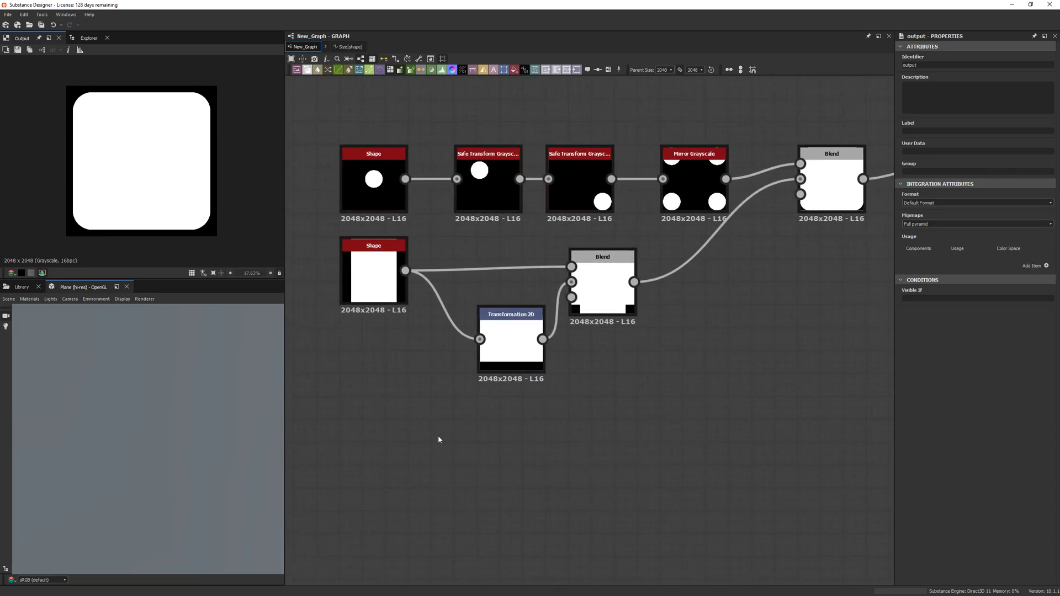
middle_drag(516, 250, 477, 297)
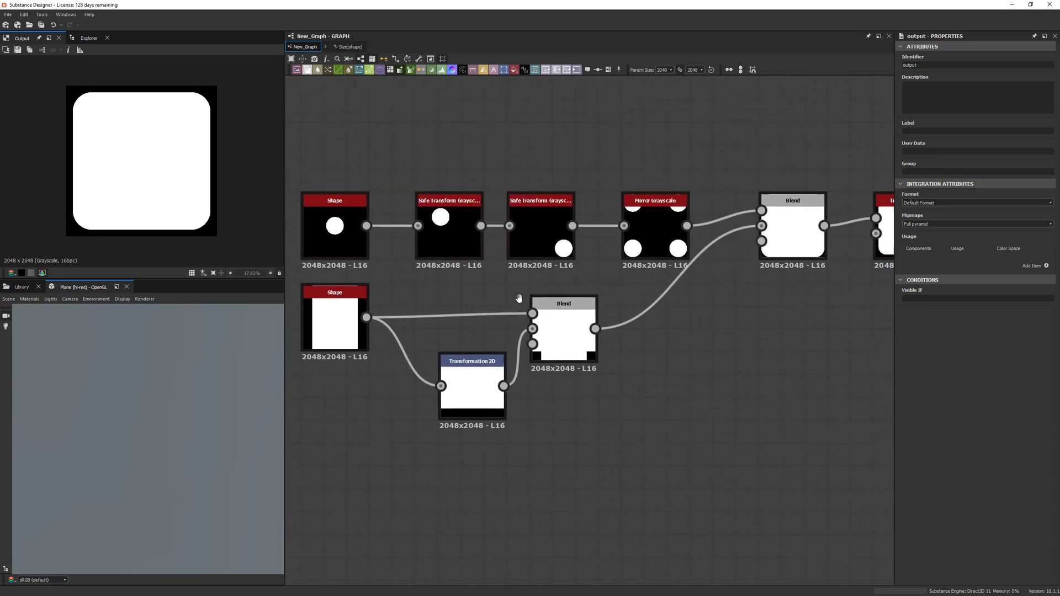
click(448, 232)
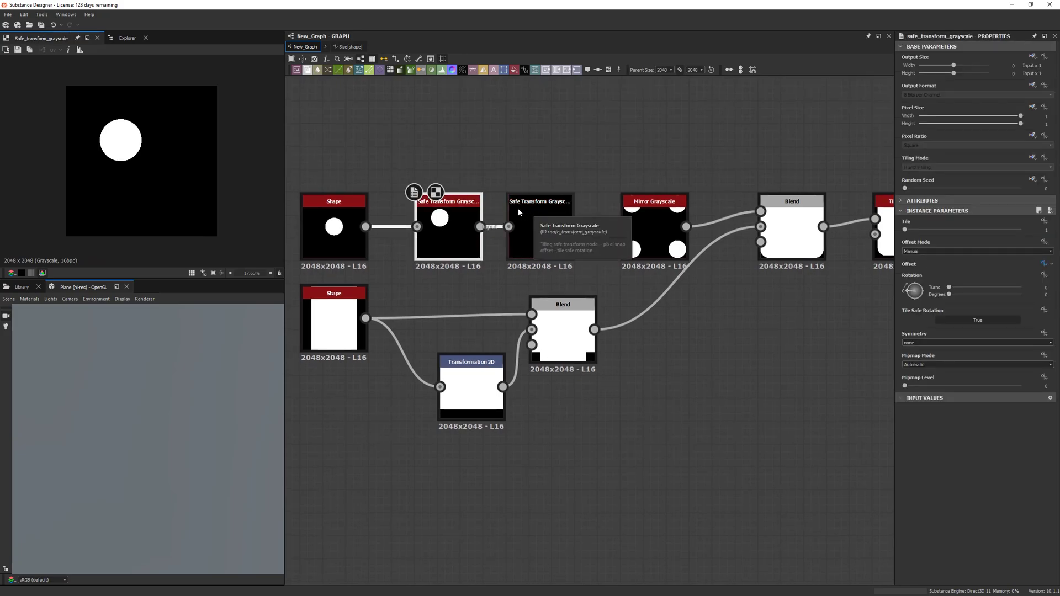
Step: Open the first Safe Transform Grayscale's Offset function and place an Add node above the link between Division and Vector Float2
click(1044, 265)
right_click(647, 266)
key(space)
text(add)
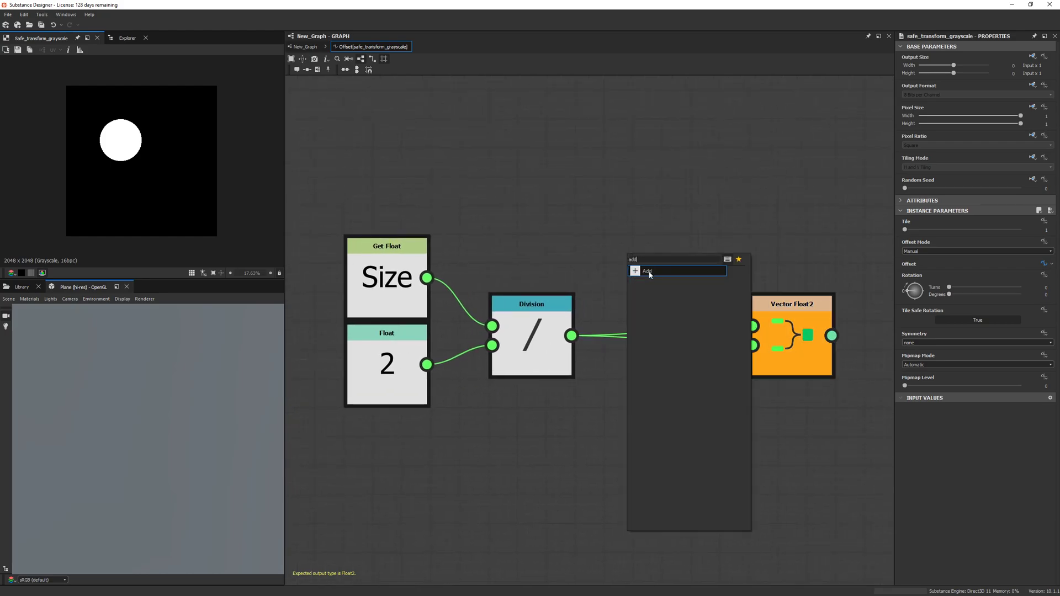
click(648, 272)
drag(650, 274, 674, 229)
Step: Create a Float constant of 0.5 and connect it to the Add node's first input
click(565, 194)
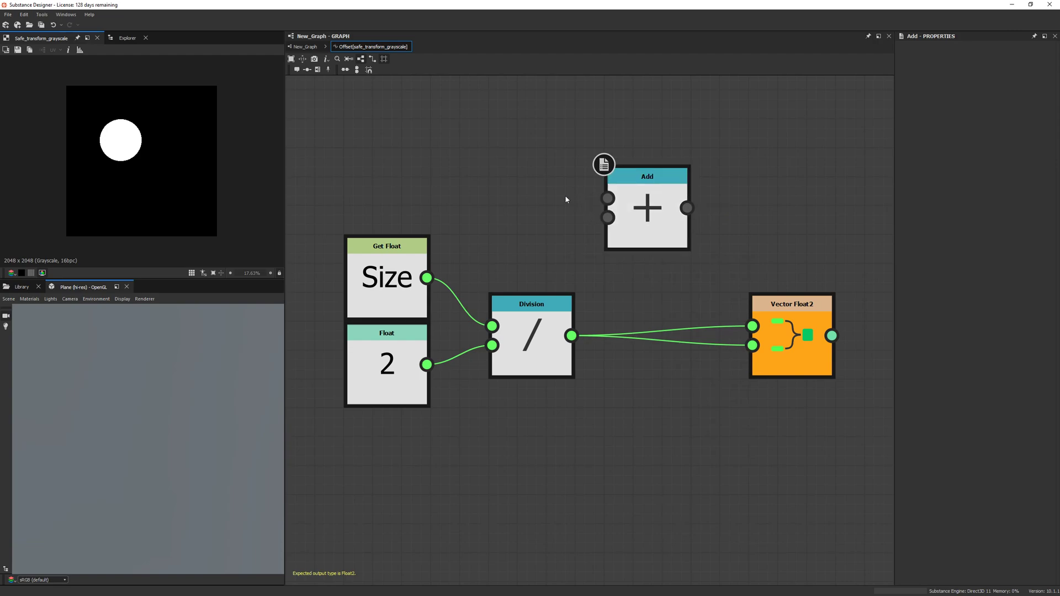
key(space)
click(562, 188)
key(space)
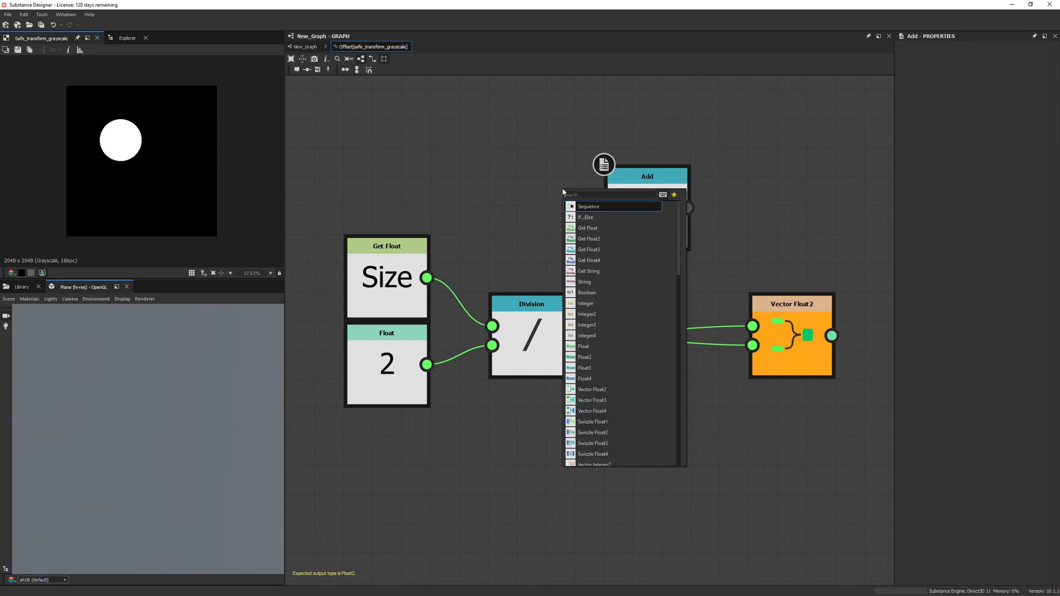
text(float)
key(Return)
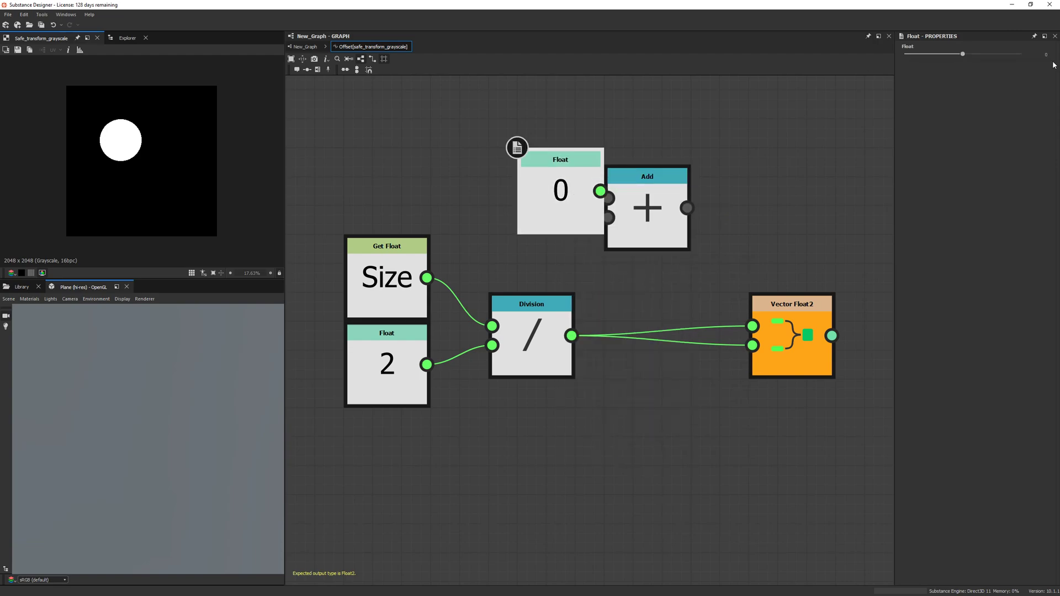
text(.5)
key(Return)
drag(560, 191, 543, 163)
Step: Connect the Division result to the Add node's second input and feed the sum into both Vector Float2 inputs
drag(608, 218, 571, 335)
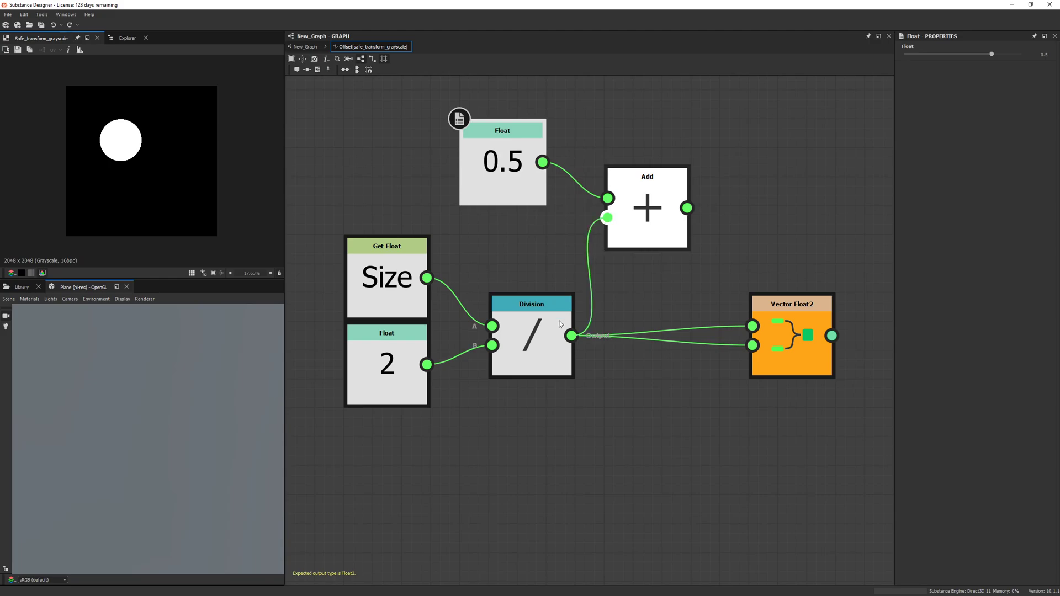
click(530, 336)
drag(687, 208, 752, 321)
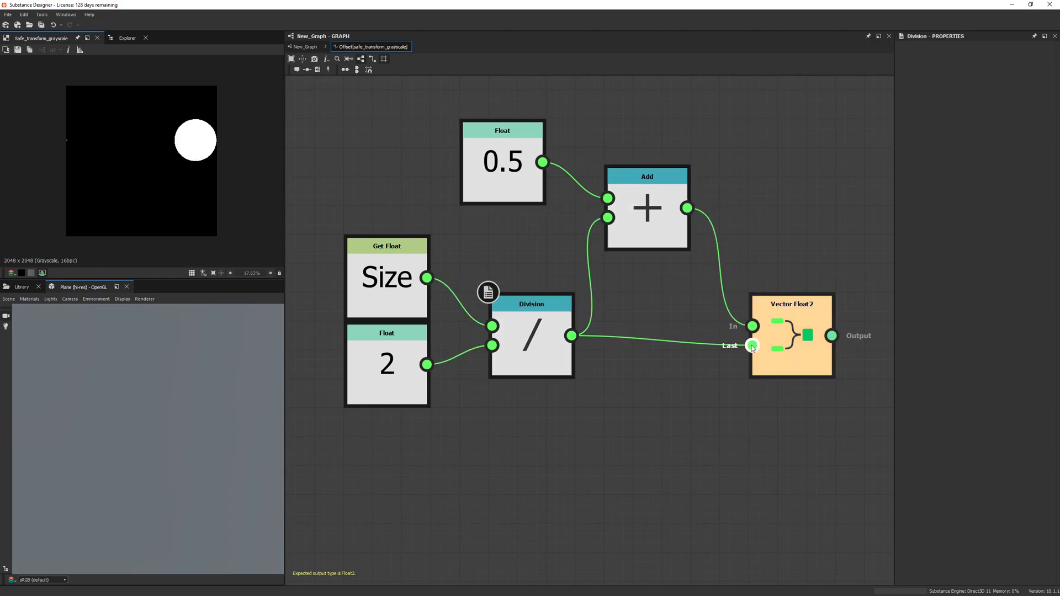
Step: Back in New_Graph, bypass the second Safe Transform Grayscale by linking the first directly to Mirror Grayscale, and preview the Output node
click(305, 47)
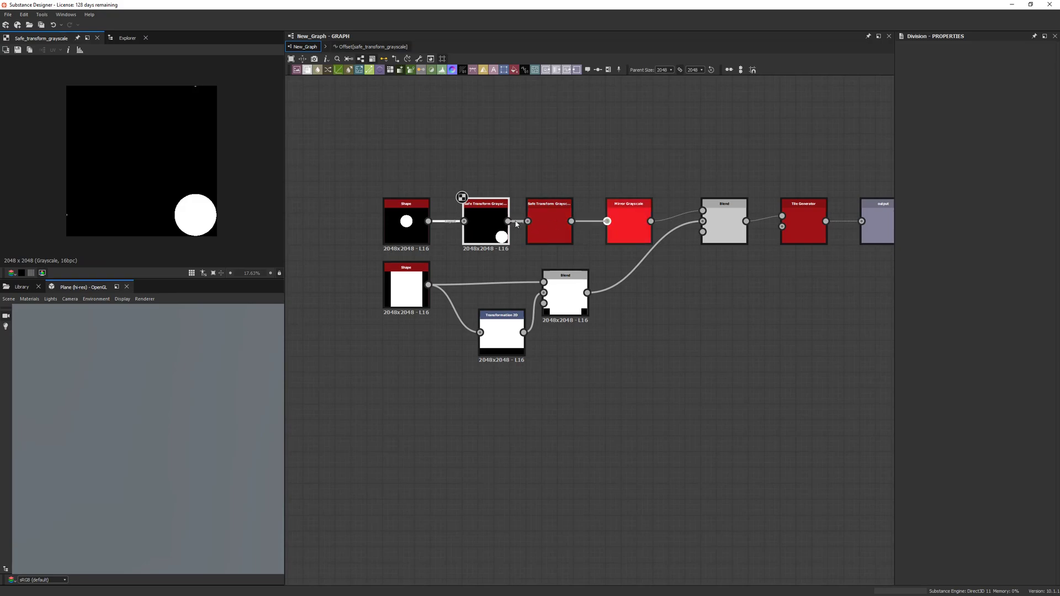
drag(510, 225, 508, 222)
drag(554, 211, 570, 156)
middle_drag(681, 199, 615, 206)
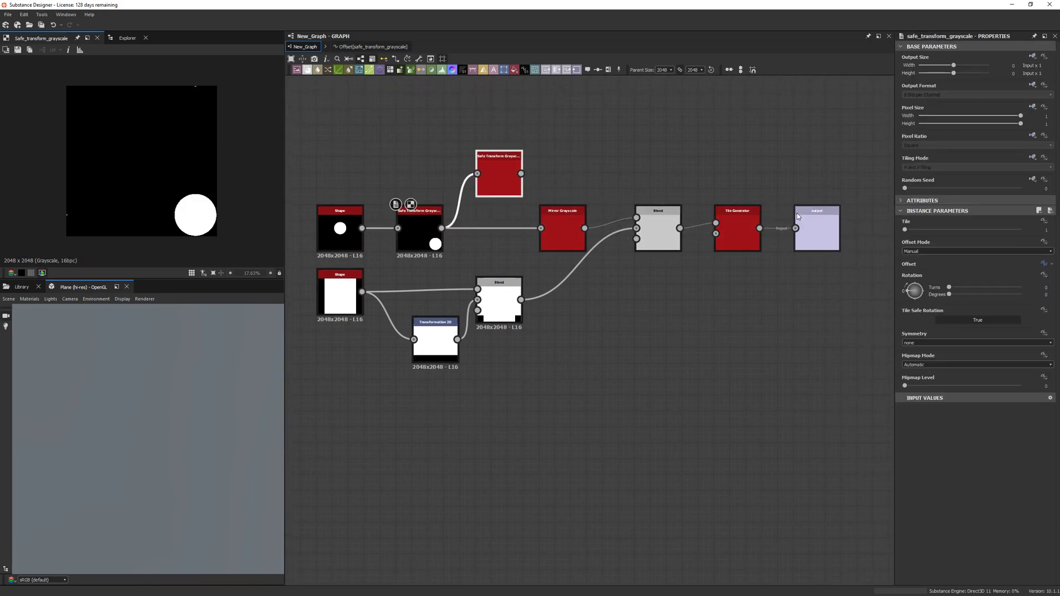
double_click(817, 219)
Step: Set the graph's input defaults to 0.13 for Curve and 0.62 for Scale
click(774, 328)
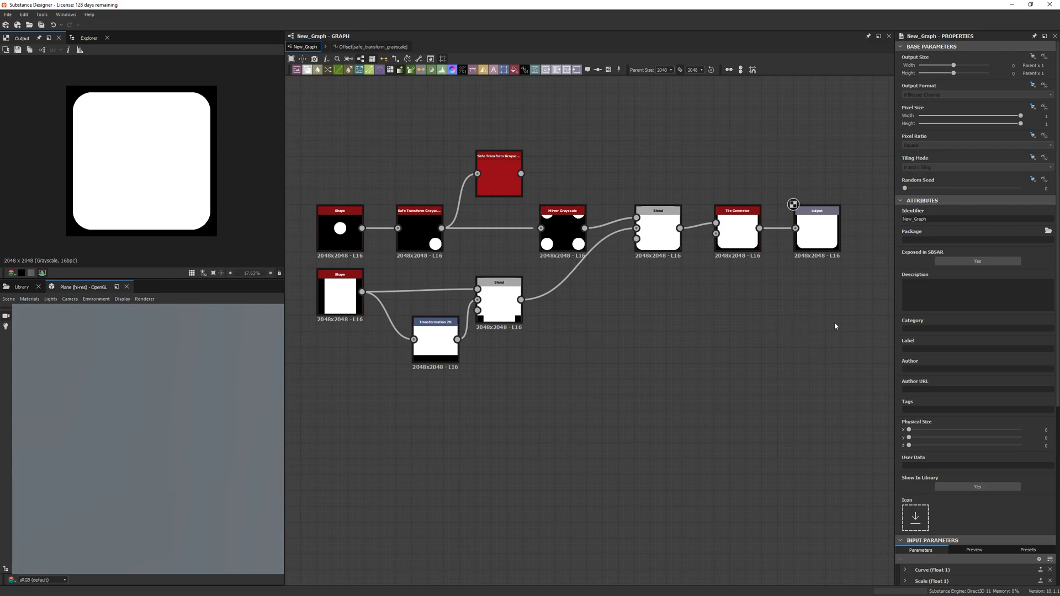
scroll(972, 442, down, 1)
click(905, 482)
click(905, 471)
scroll(936, 459, down, 5)
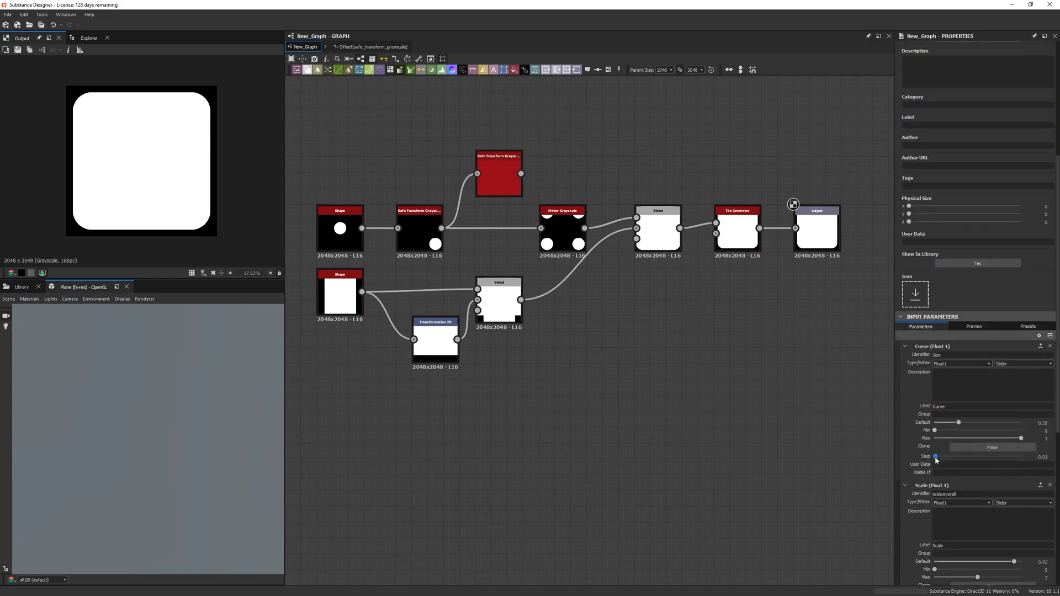
mouse_move(959, 423)
mouse_down()
mouse_move(949, 423)
mouse_move(999, 418)
mouse_move(977, 423)
mouse_up()
scroll(970, 541, down, 1)
drag(992, 515, 967, 515)
drag(981, 374, 947, 379)
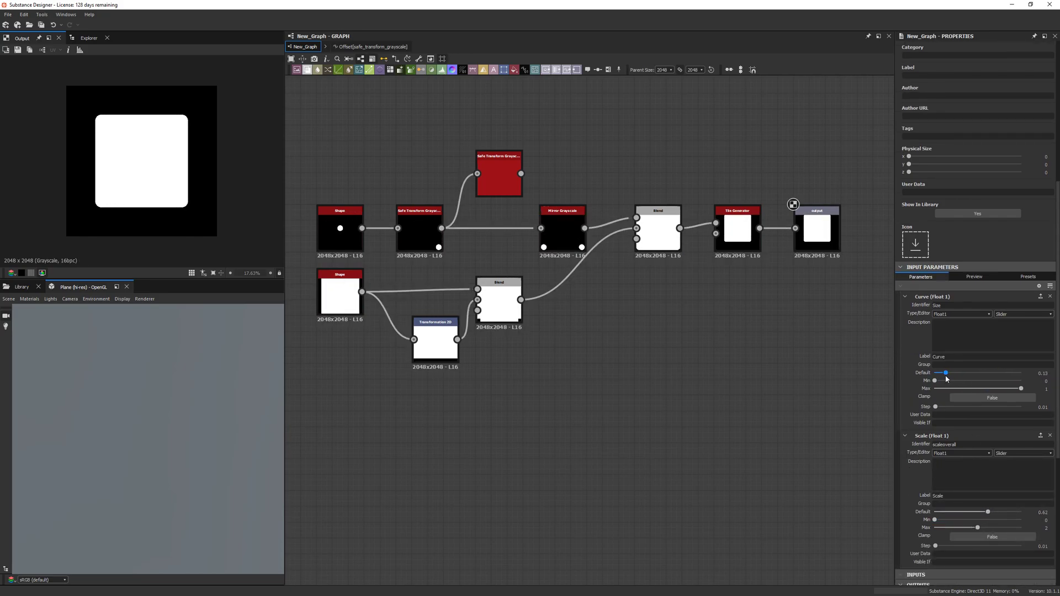
Step: Delete the bypassed Safe Transform Grayscale and move both Shapes, the remaining Safe Transform and the Transformation 2D closer to Mirror Grayscale
click(499, 166)
key(Delete)
drag(458, 142, 353, 252)
drag(465, 420, 290, 173)
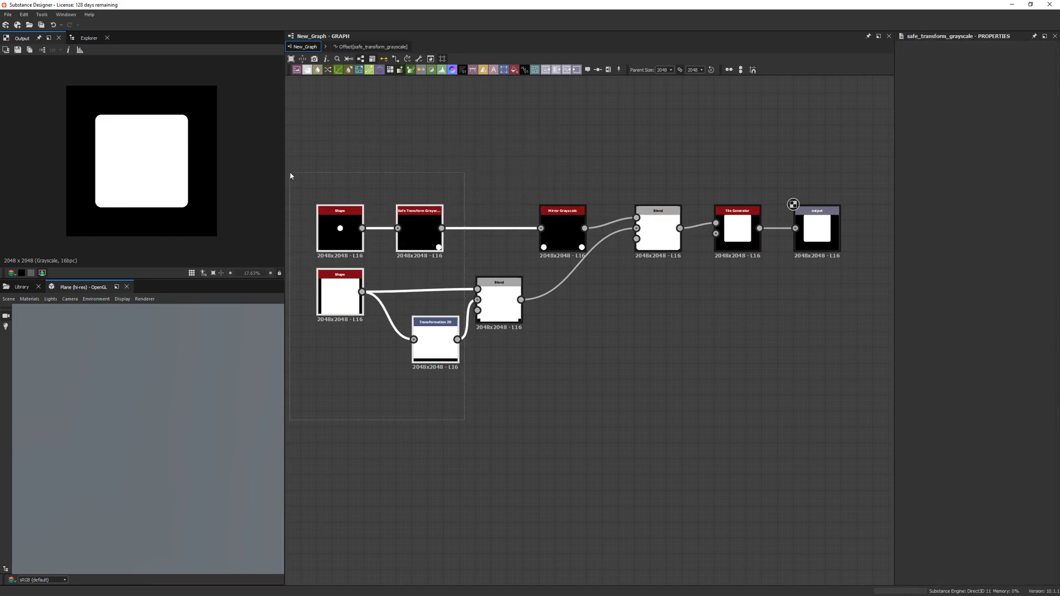
drag(363, 296, 442, 296)
click(644, 330)
Step: Align the lower Shape, Transformation 2D and Blend nodes beneath the upper row's Shape, Safe Transform and Mirror Grayscale
scroll(471, 233, up, 1)
click(425, 229)
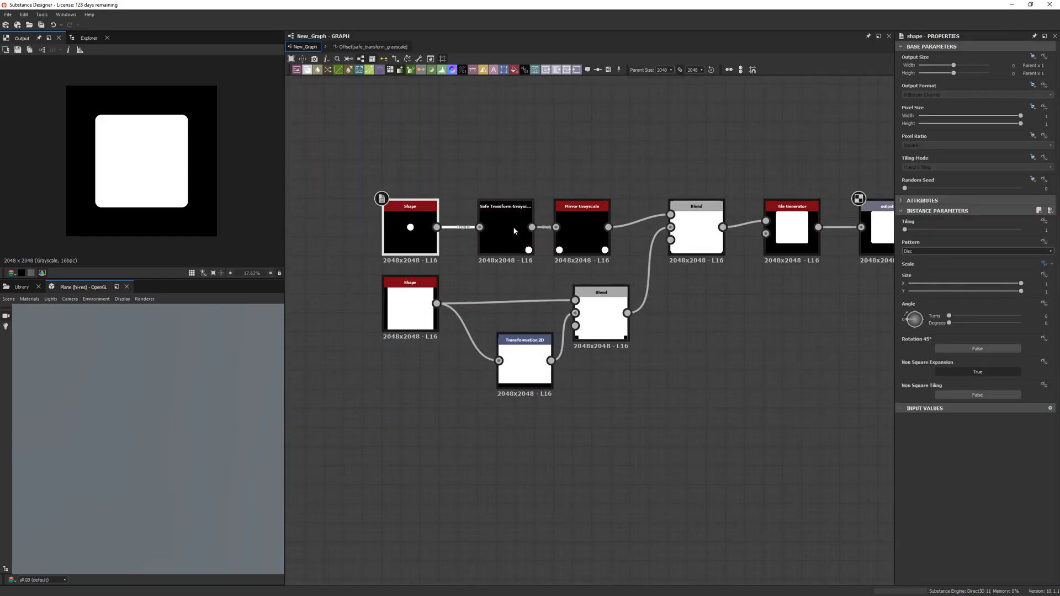
middle_drag(514, 231, 454, 222)
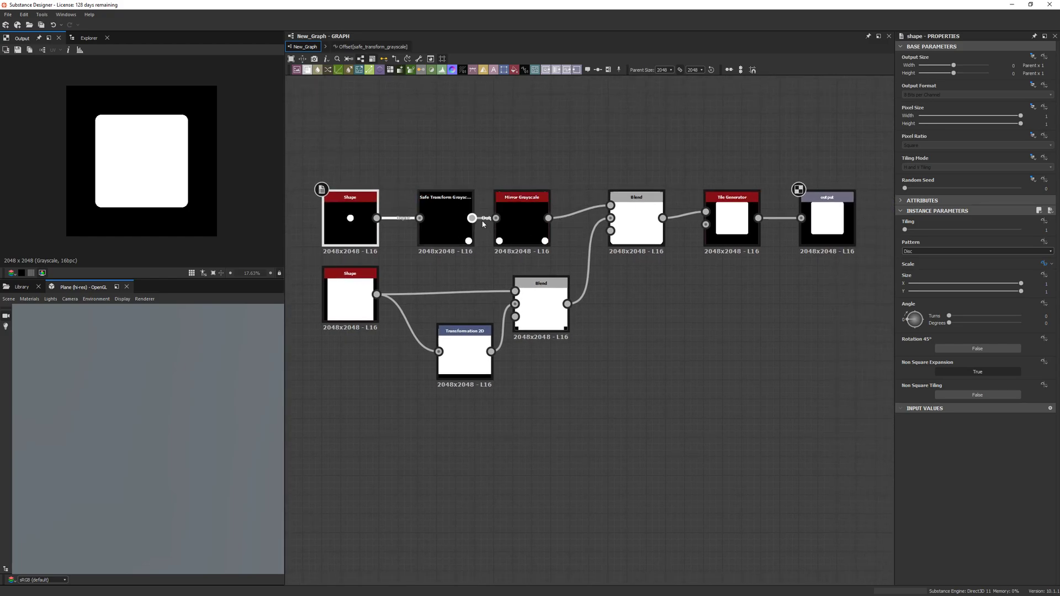
middle_drag(591, 249, 553, 246)
scroll(569, 254, down, 1)
click(657, 277)
middle_drag(527, 309, 573, 316)
drag(602, 364, 393, 285)
drag(503, 347, 487, 348)
drag(568, 323, 553, 315)
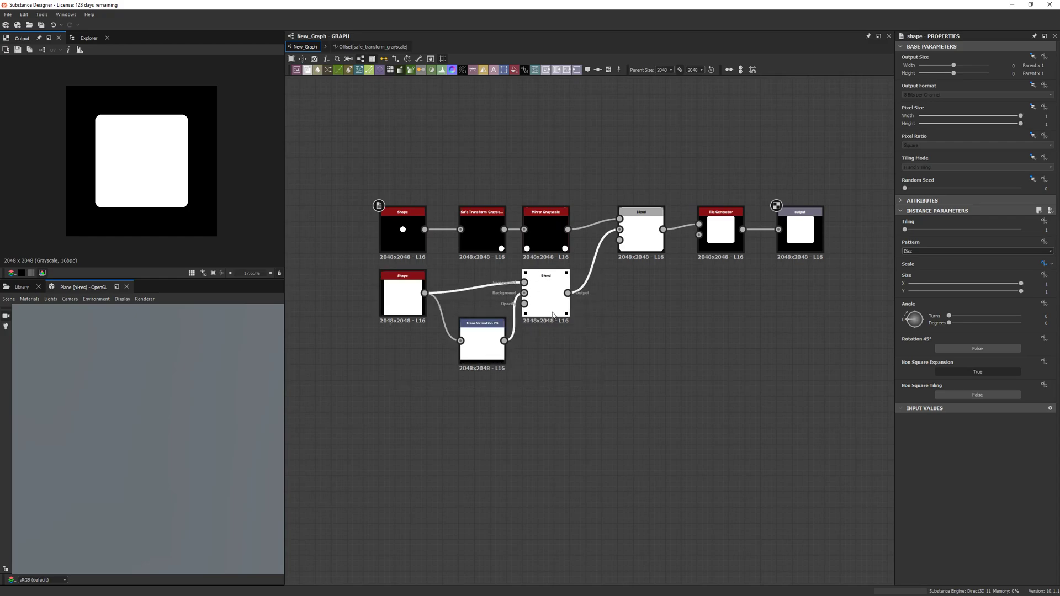
Step: Move the final Blend, Tile Generator and Output nodes midway between the two rows and tighten their horizontal spacing
scroll(823, 337, down, 2)
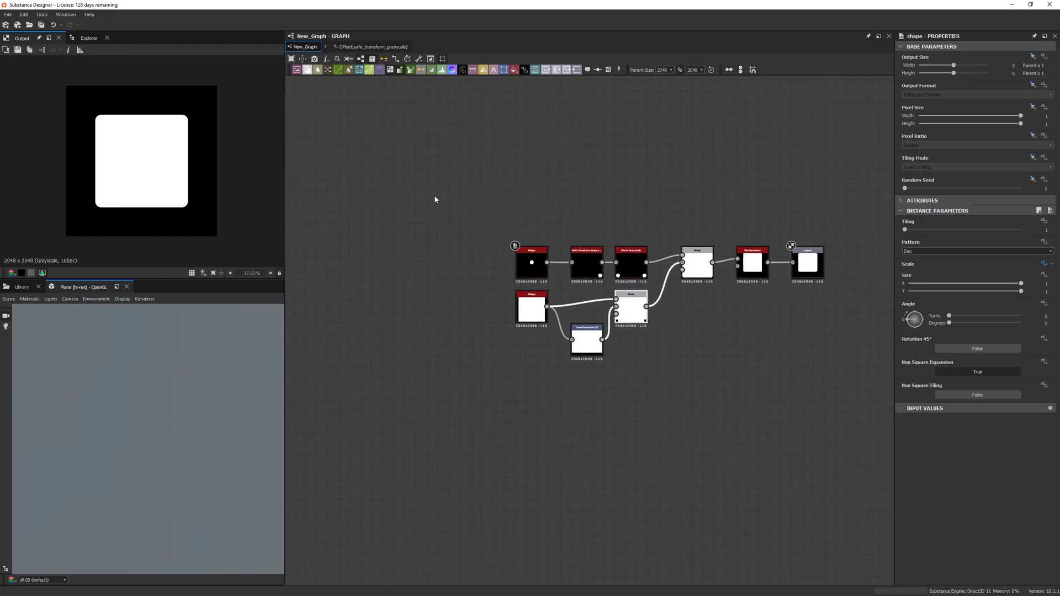
scroll(690, 313, up, 1)
middle_drag(707, 301, 636, 310)
drag(787, 230, 619, 304)
click(638, 333)
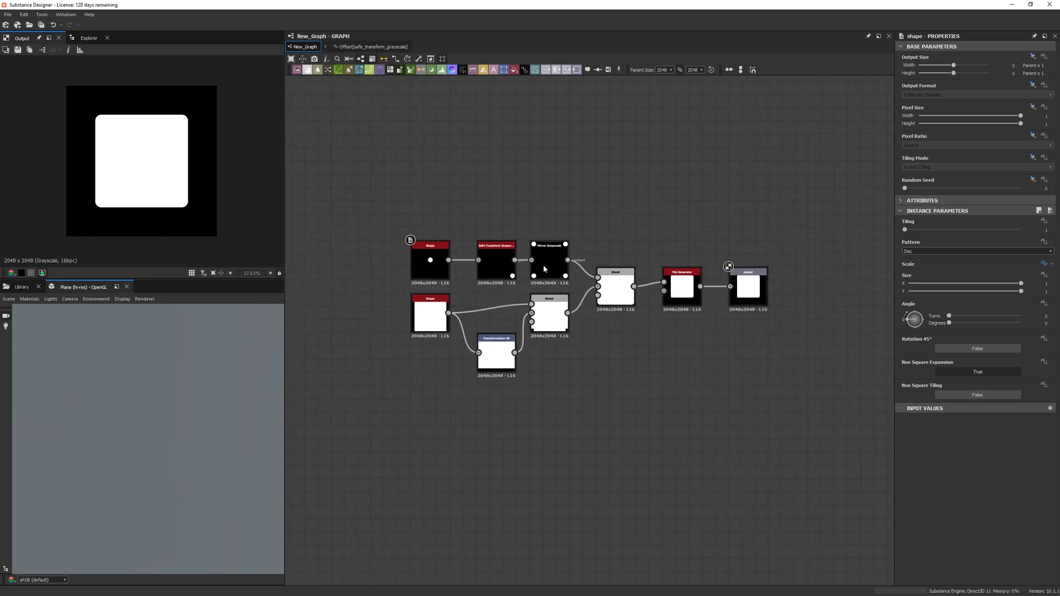
drag(776, 248, 721, 290)
click(721, 325)
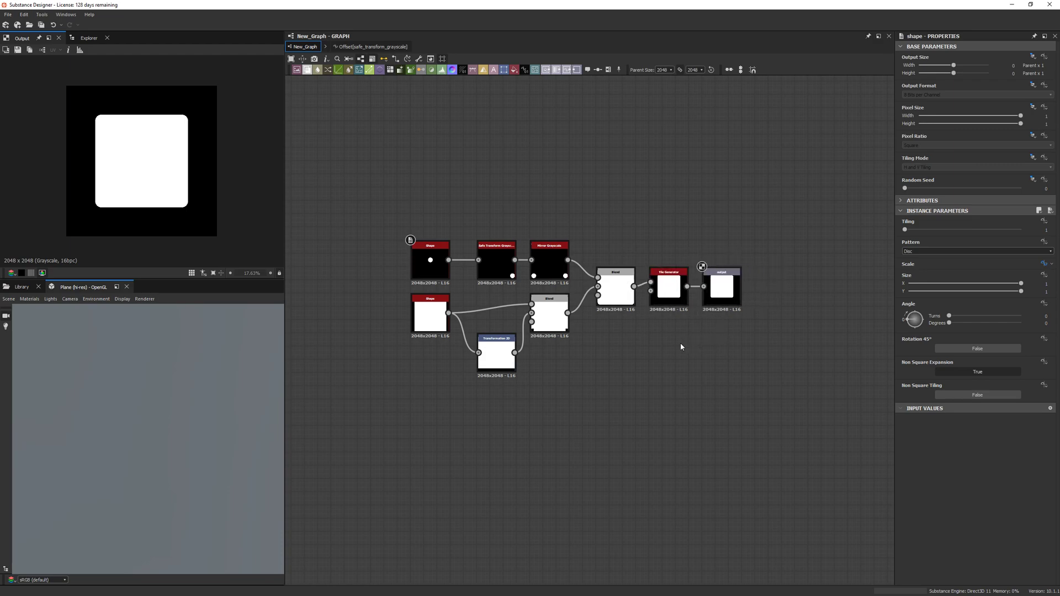